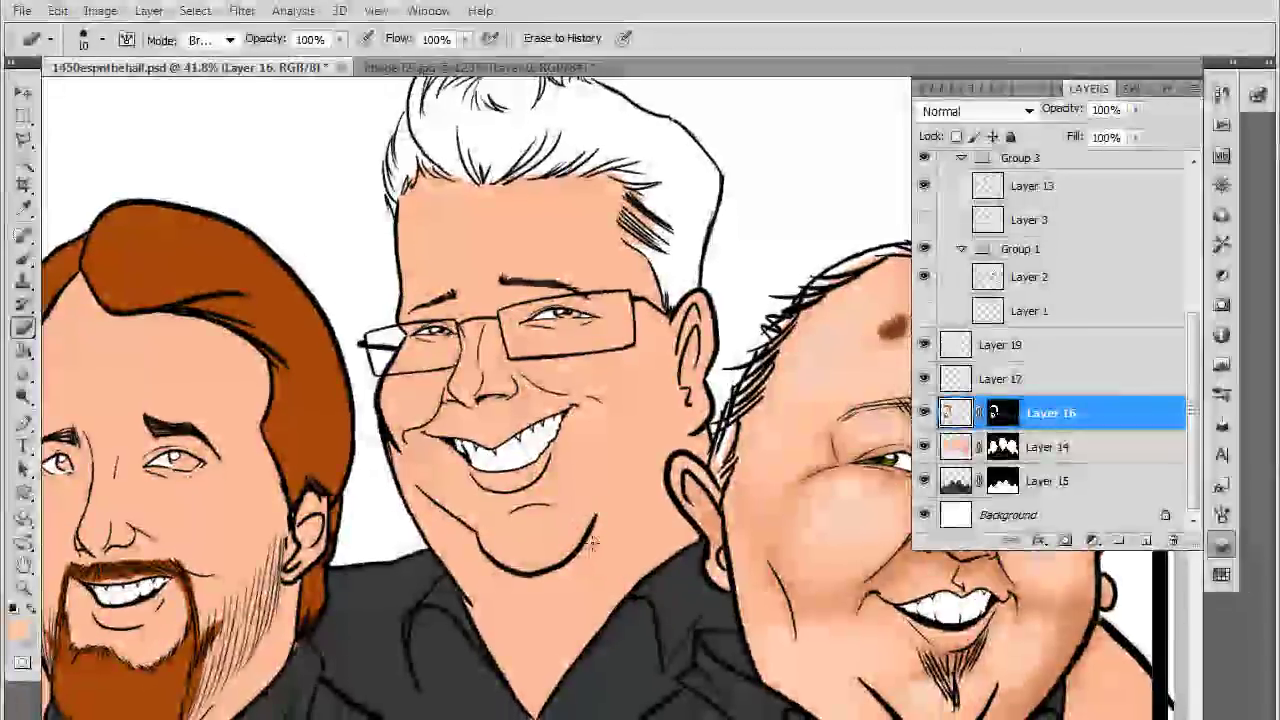
left_click(18, 628)
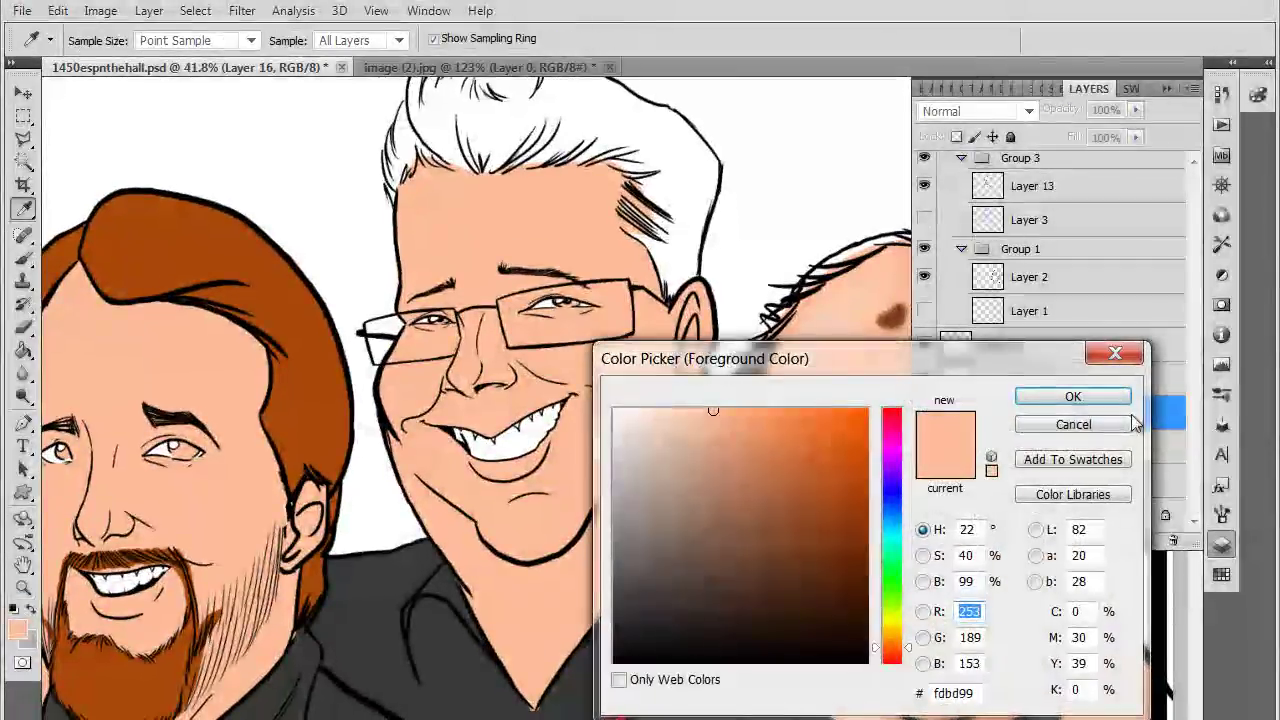
left_click(1072, 424)
left_click(1222, 514)
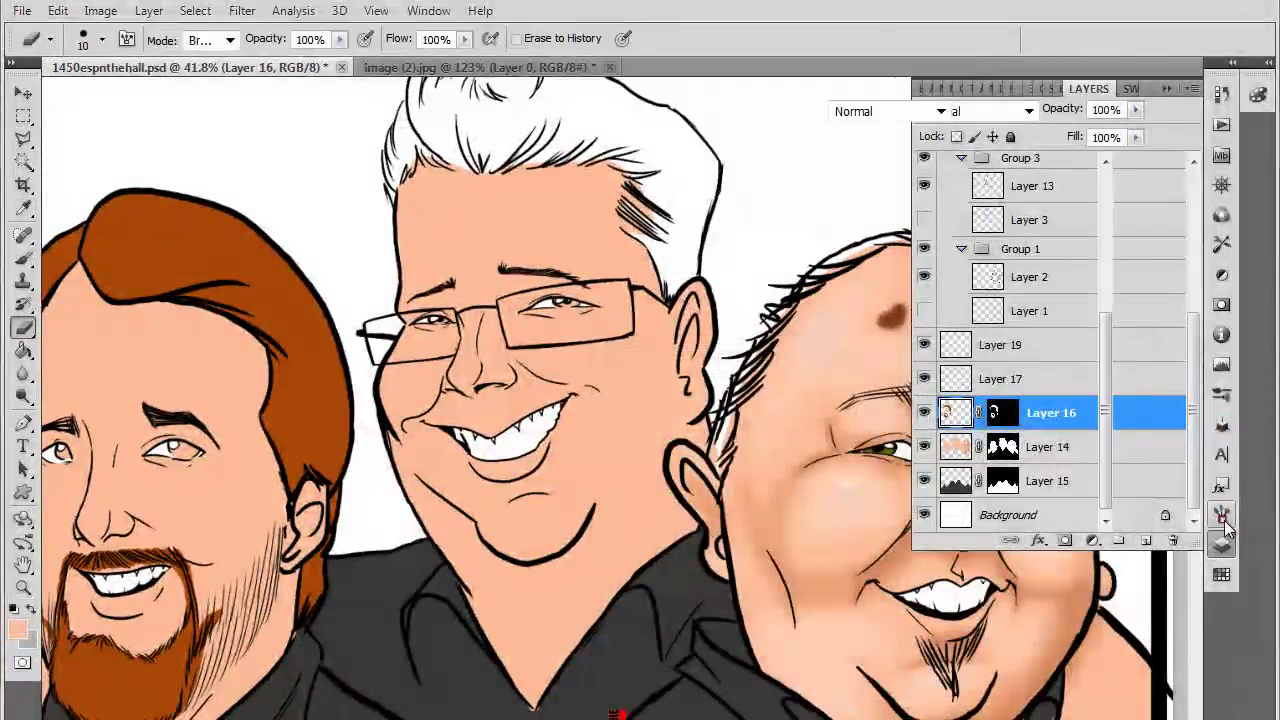
left_click(1167, 89)
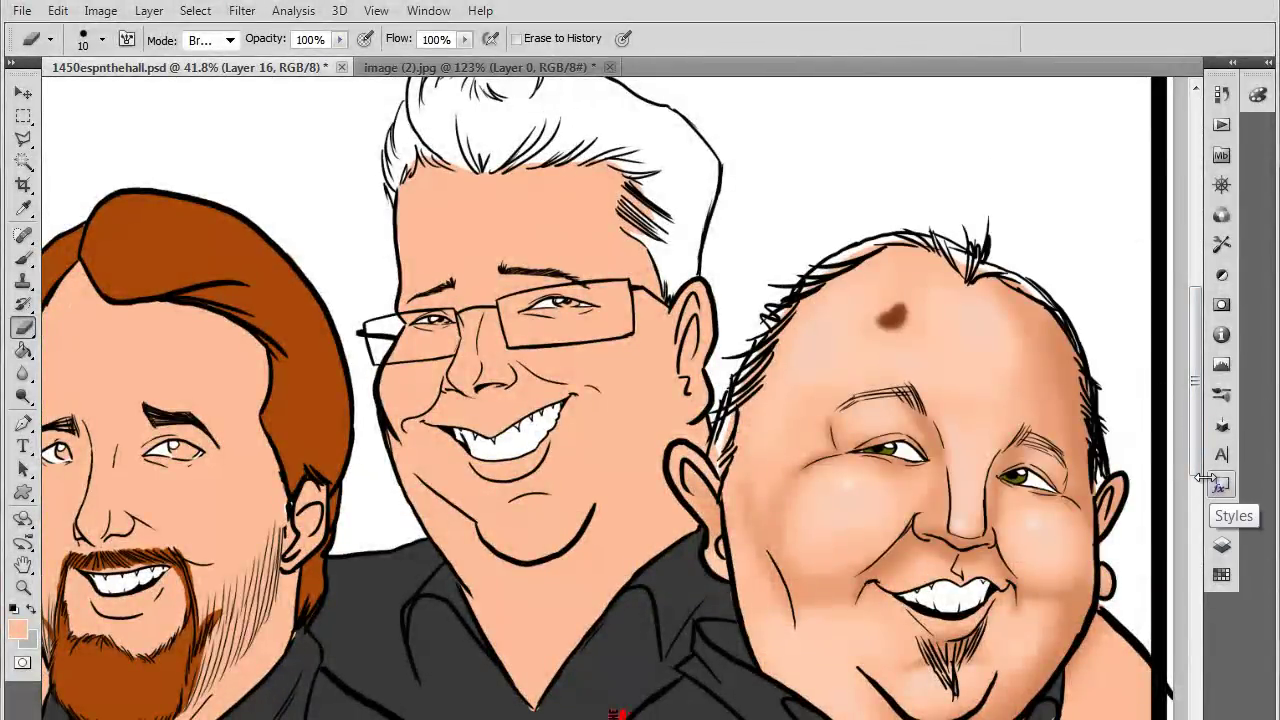
Set the foreground colour to the saved Shadow skin-tone swatch
left_click(1222, 545)
left_click(1222, 573)
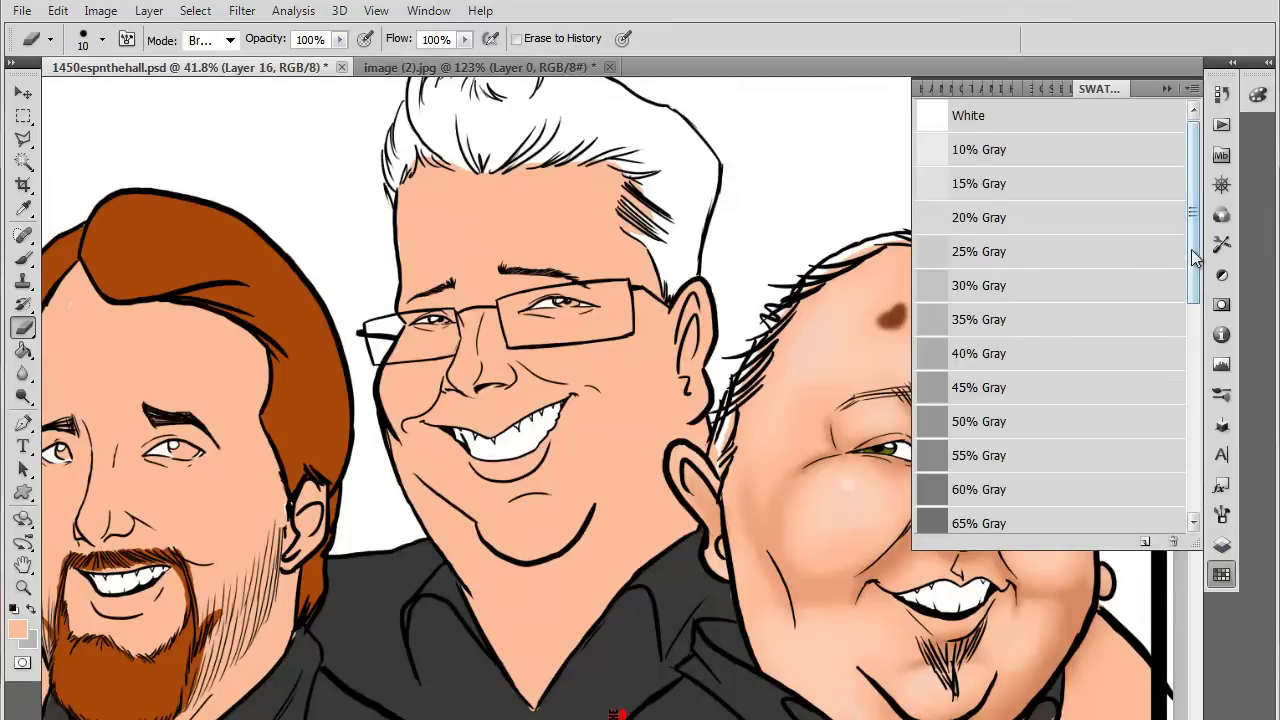
left_click_drag(1194, 257, 1171, 423)
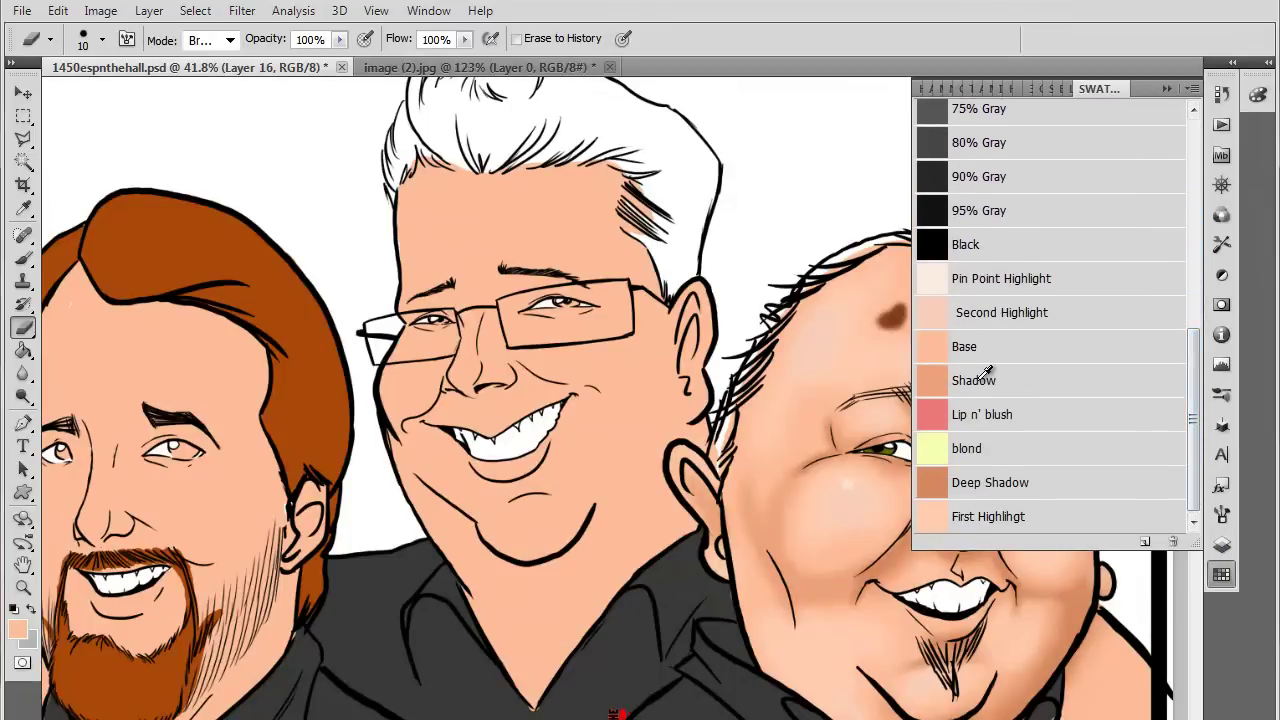
left_click(975, 380)
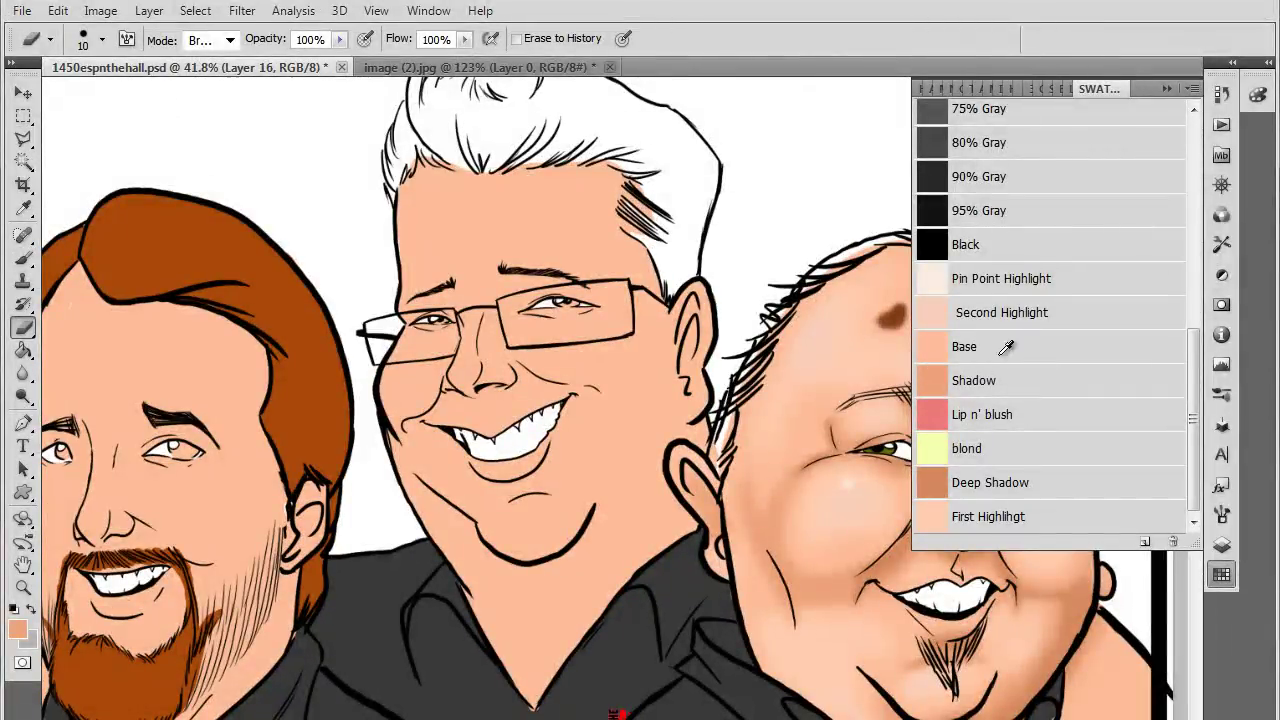
left_click(1176, 90)
Make Layer 14, the skin-colour layer, the active layer for painting
left_click(1222, 543)
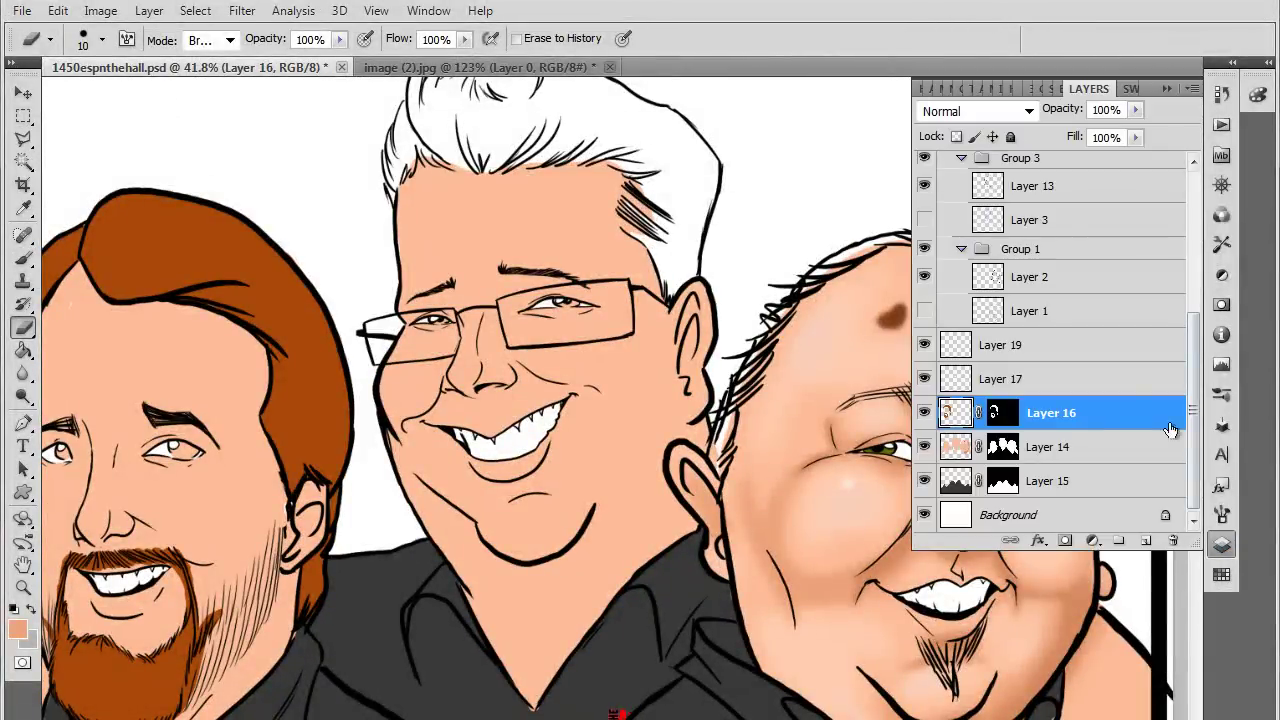
left_click(1030, 447)
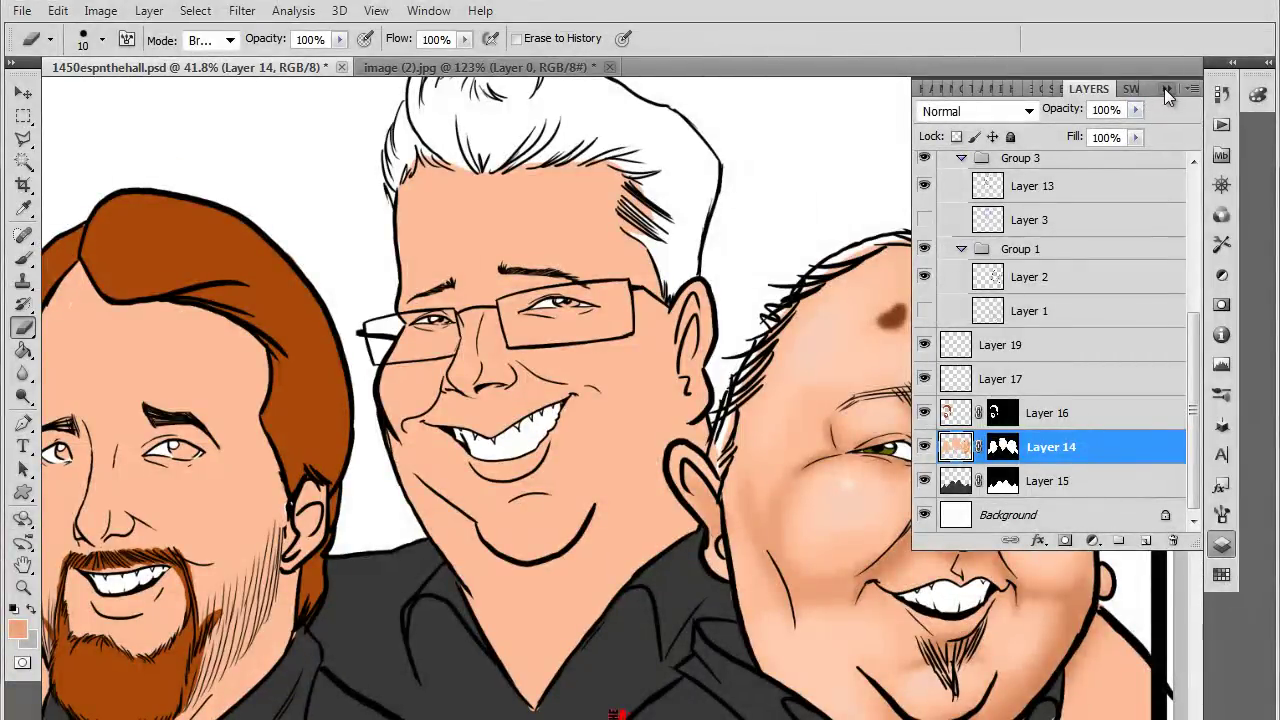
left_click(1167, 89)
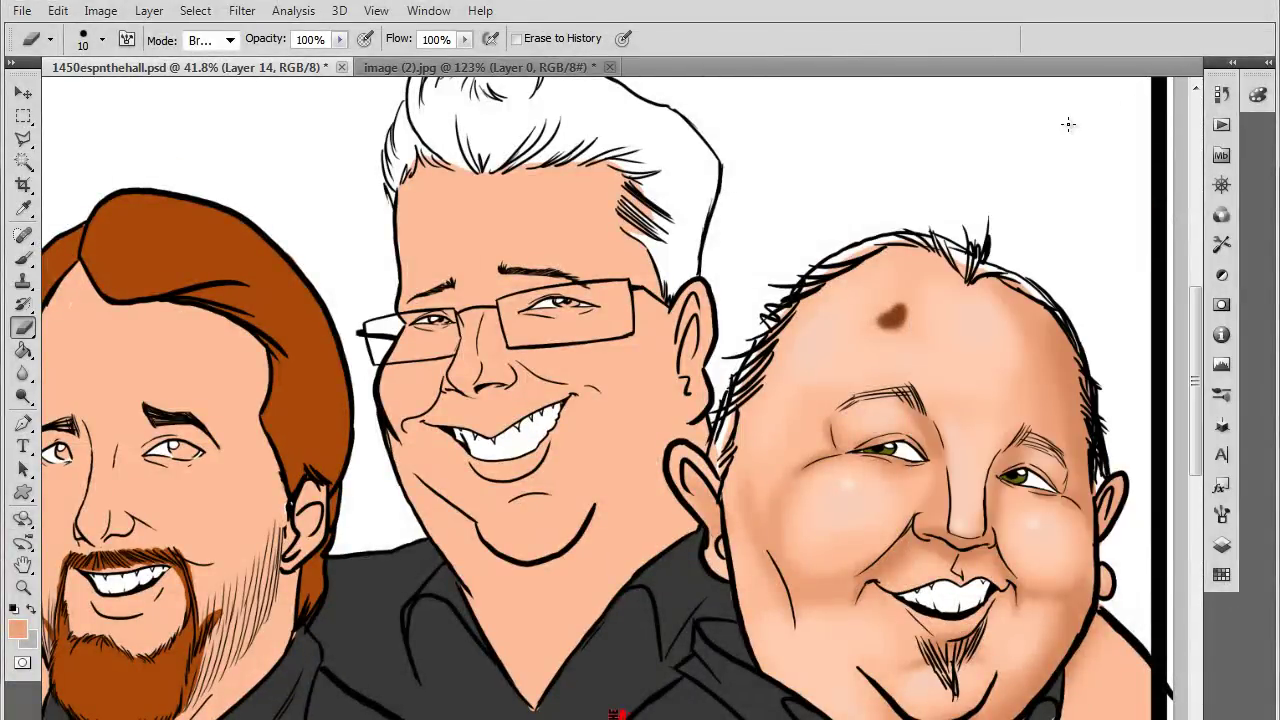
Switch to the Brush tool with the soft round 300 px tip at 0% hardness
left_click(24, 256)
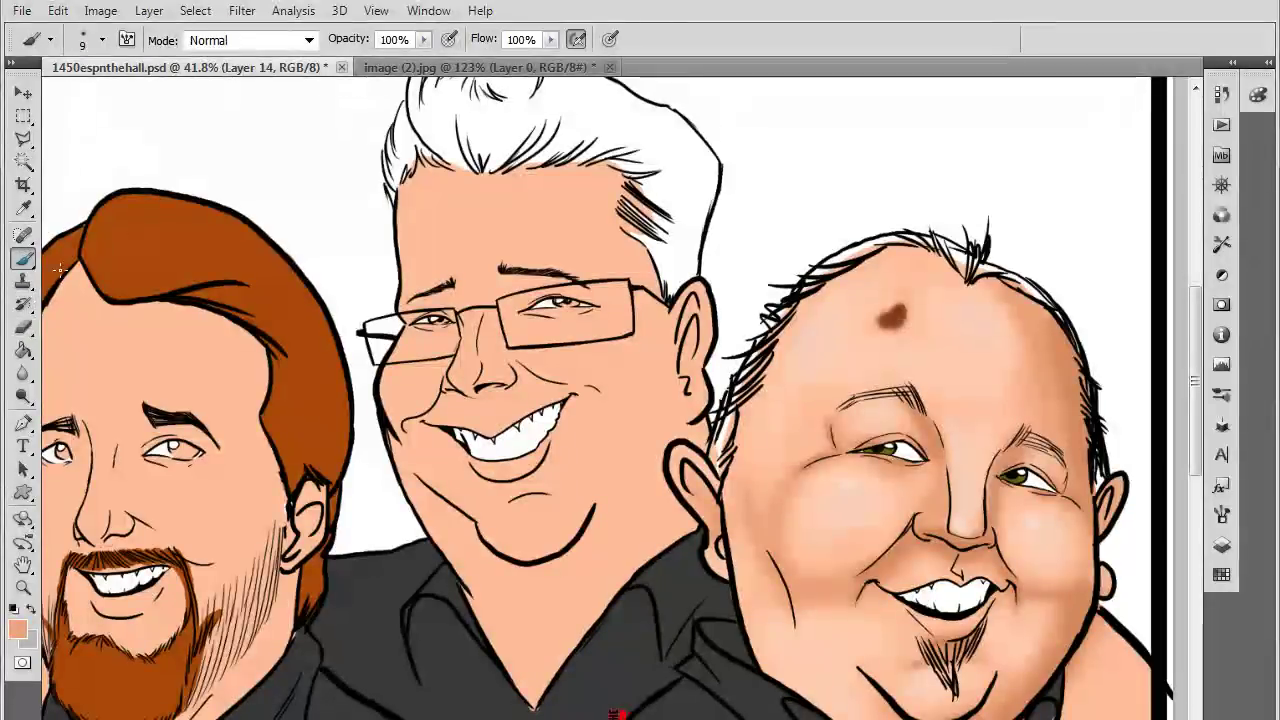
left_click(102, 40)
left_click(138, 190)
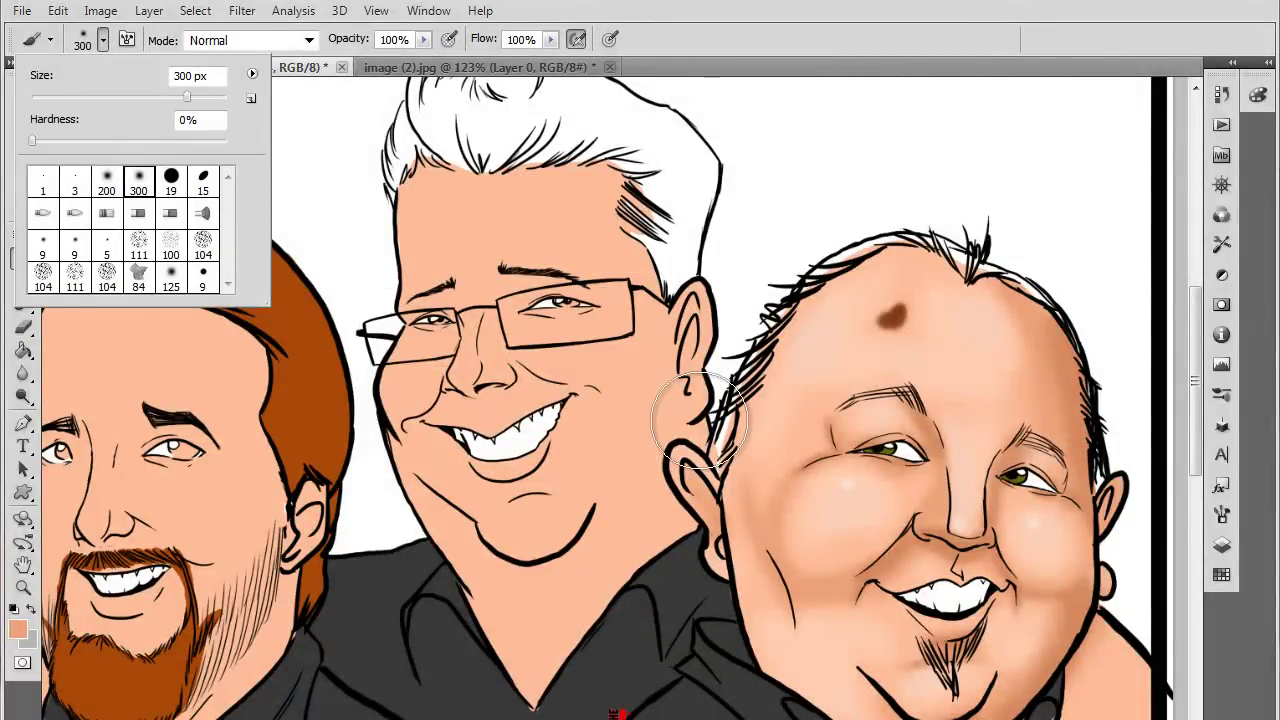
left_click(1167, 600)
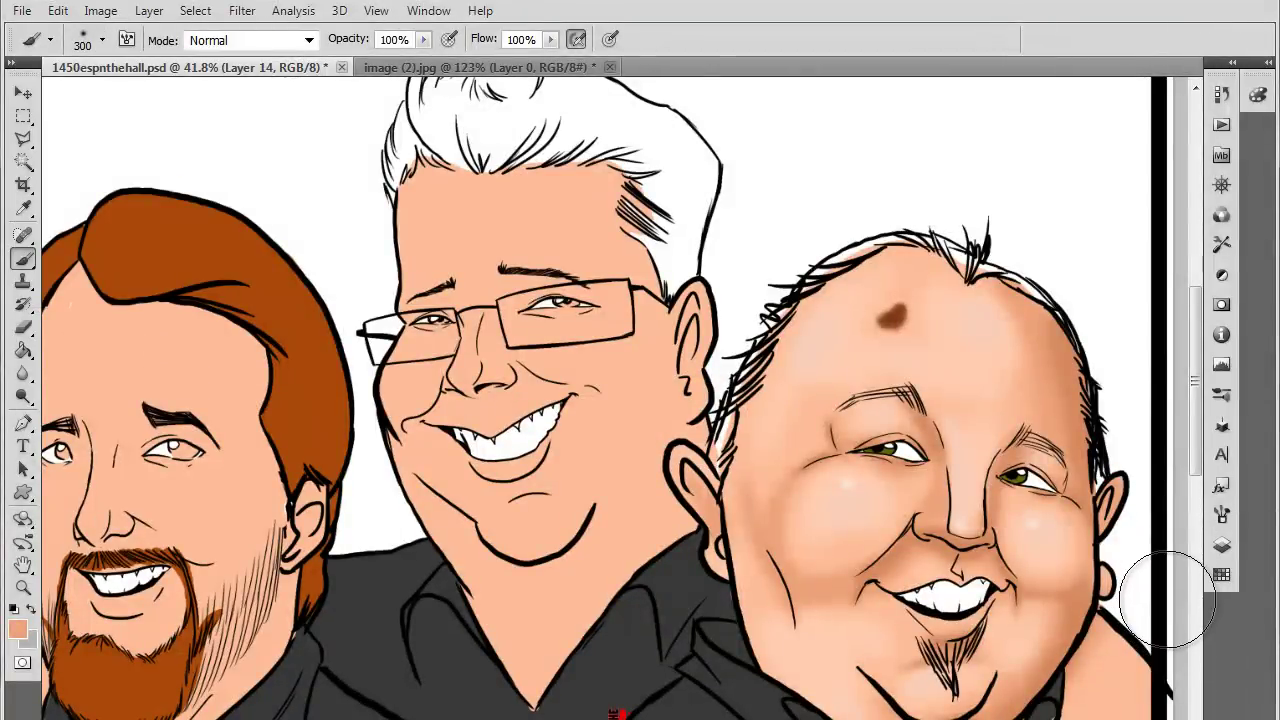
left_click(1221, 545)
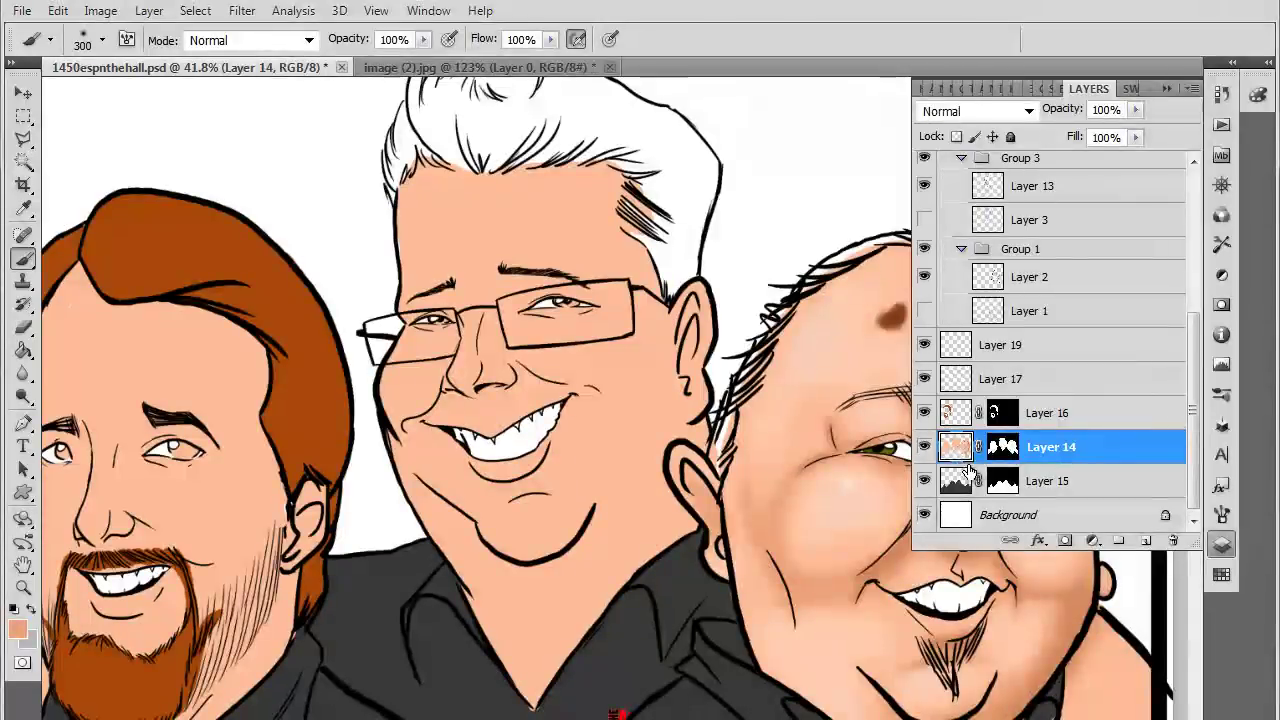
double_click(958, 452)
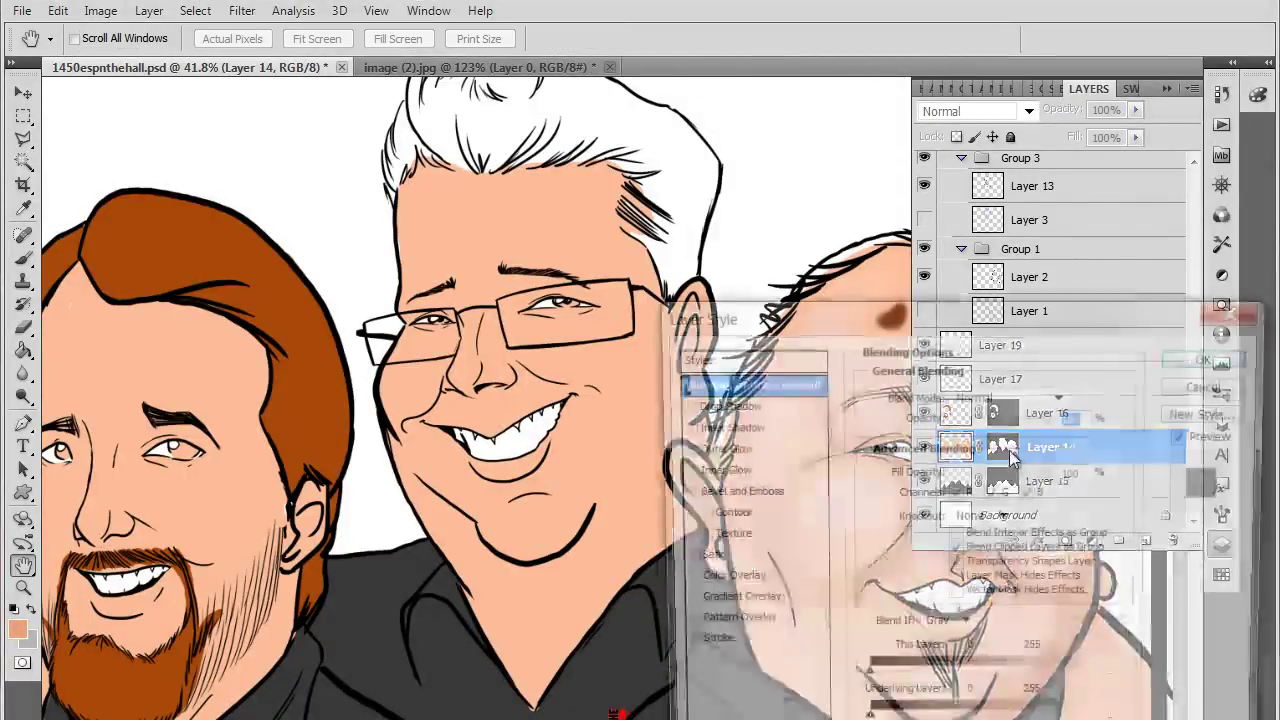
left_click(1212, 382)
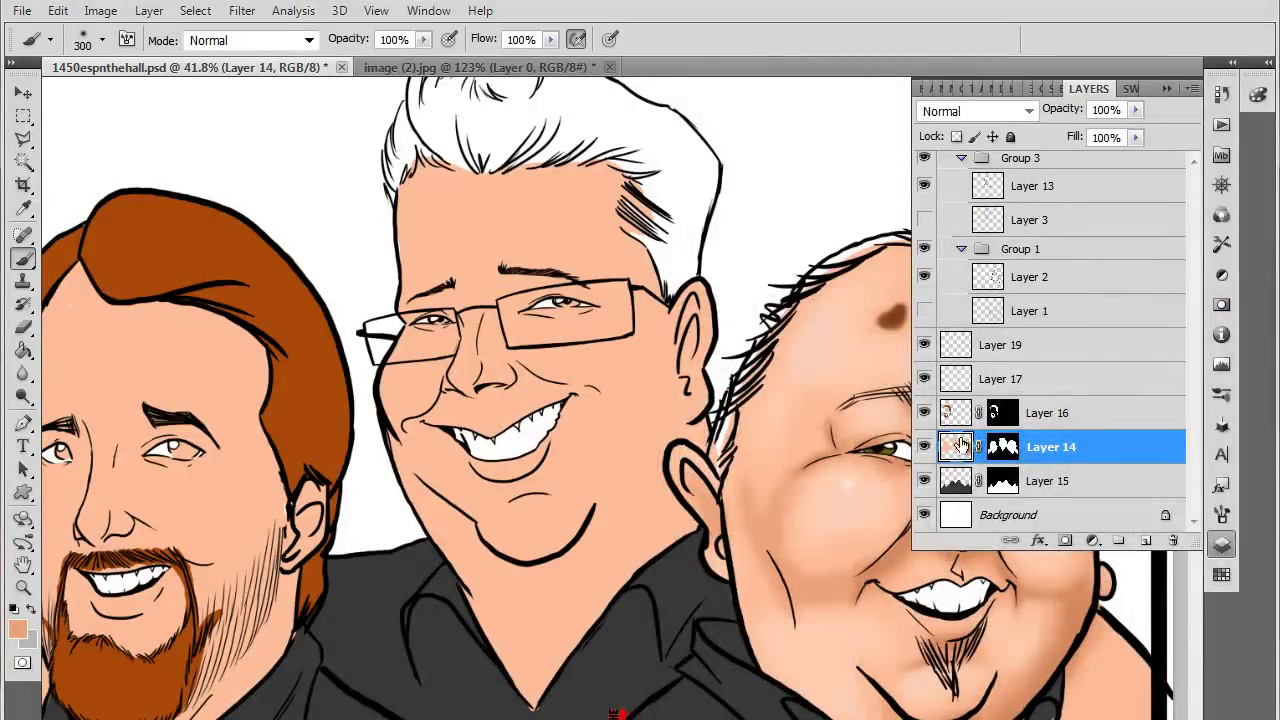
left_click(1168, 89)
Shade the middle man's temple, outer cheek, jaw and neck with the soft brush, reducing it to 125 px
mouse_move(622, 205)
left_mouse_down()
mouse_move(617, 168)
mouse_move(656, 288)
left_mouse_up()
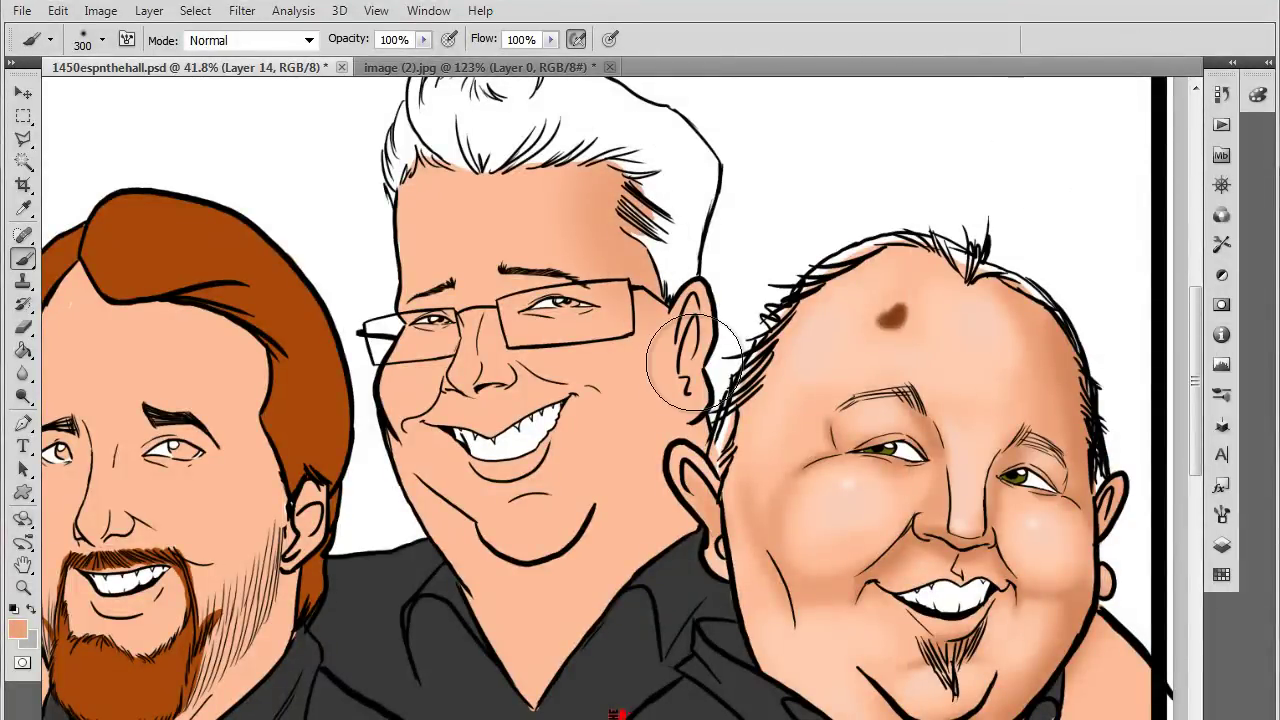
key("bracketleft")
key("bracketleft")
key("bracketleft")
key("bracketleft")
key("bracketleft")
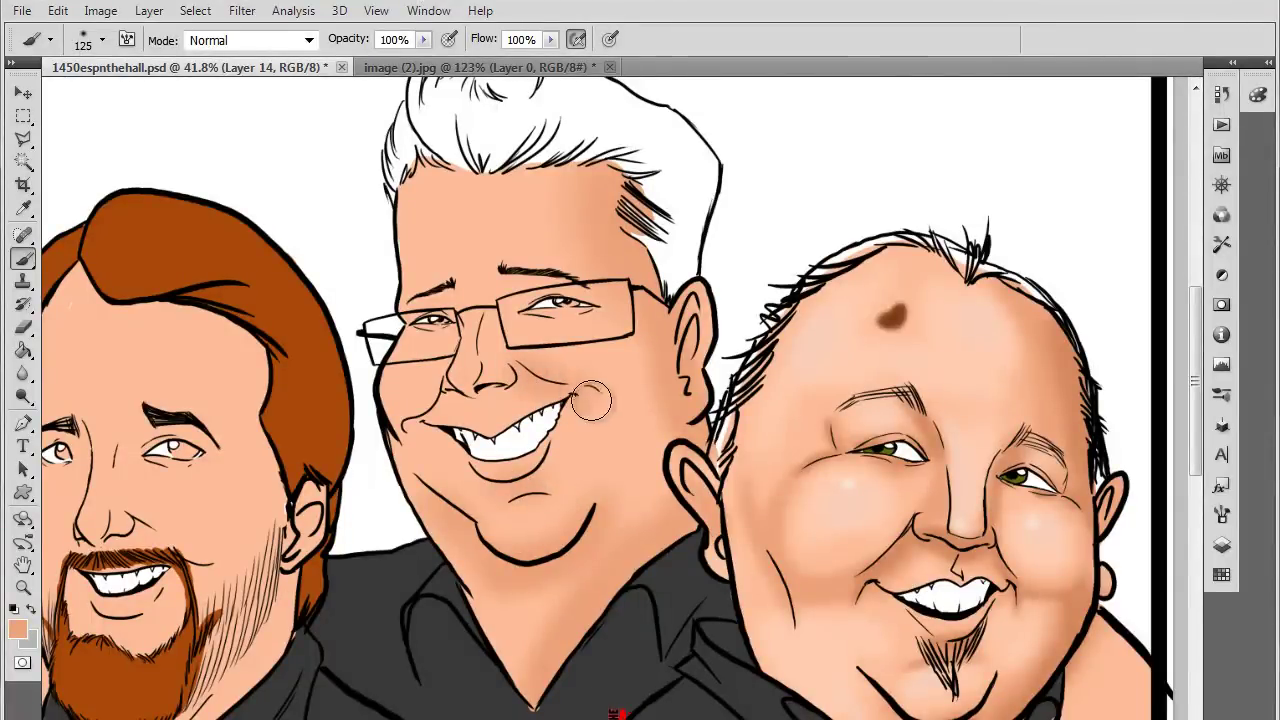
Shade the finer areas of the middle man's face around the eyes, nose, smile line and cheek, reducing the brush to 45 px
key("bracketleft")
key("bracketleft")
key("bracketleft")
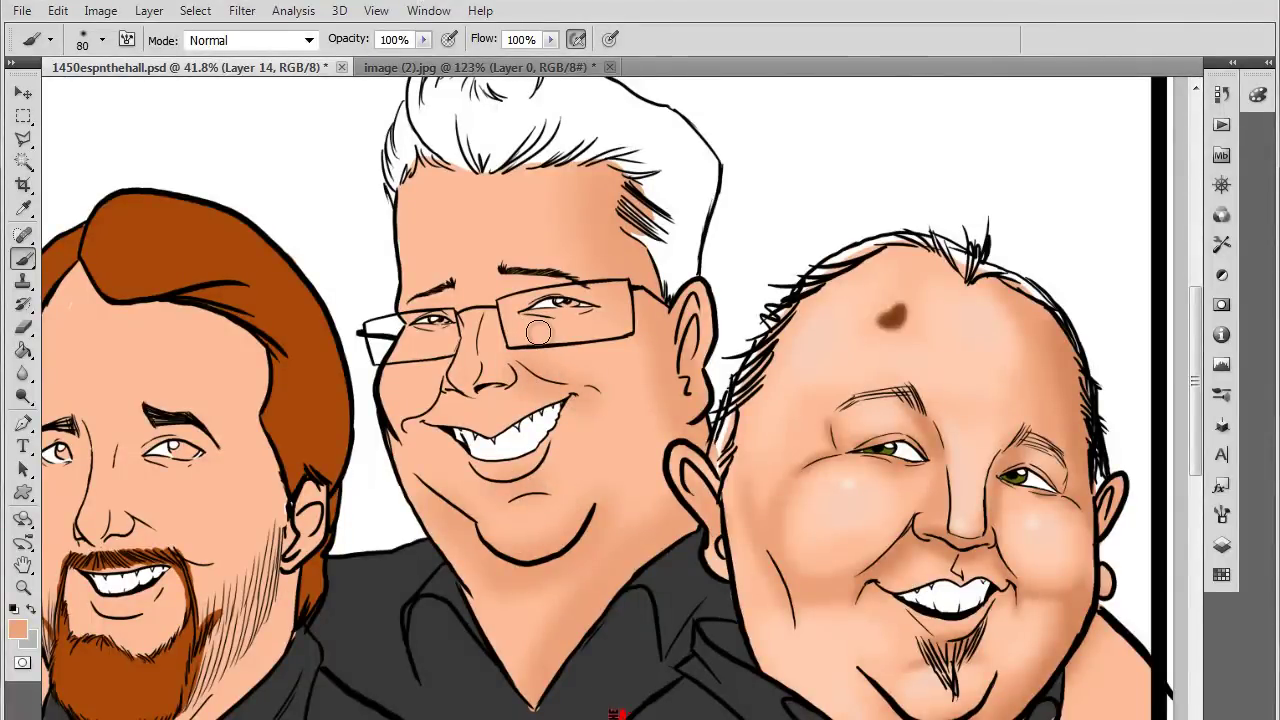
key("bracketleft")
key("bracketleft")
key("bracketleft")
key("bracketleft")
key("bracketleft")
key("bracketleft")
key("bracketleft")
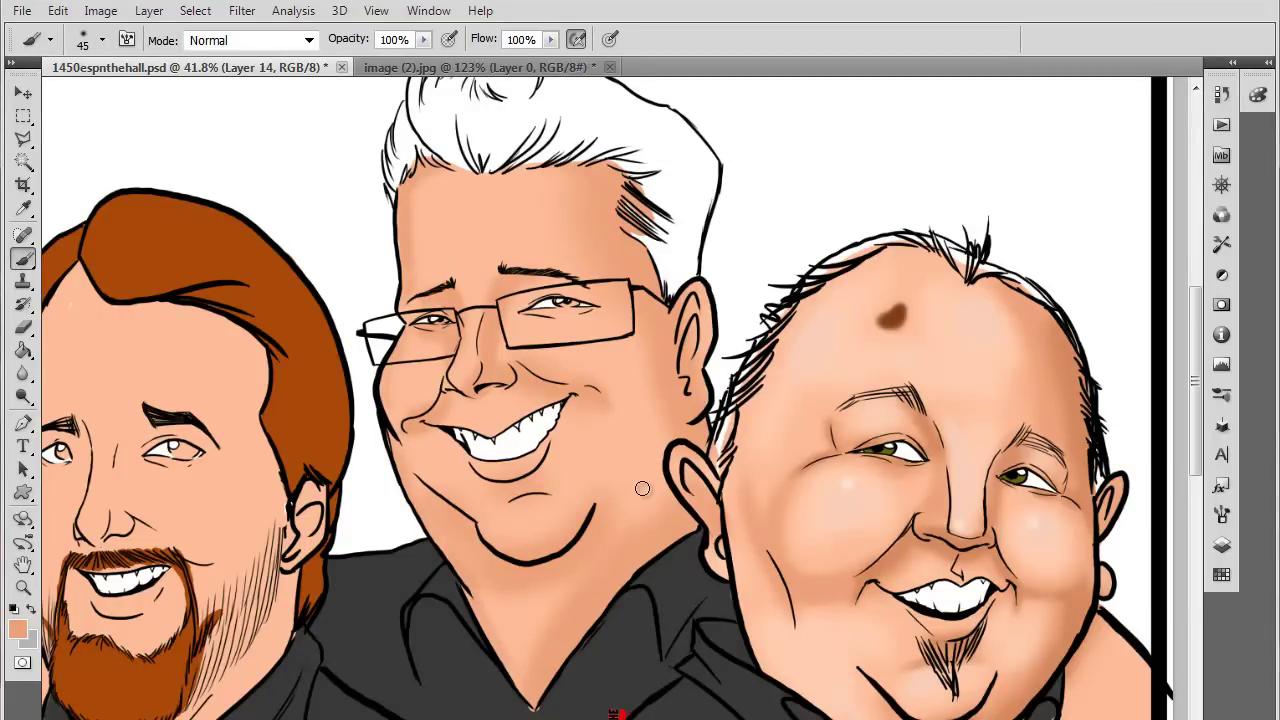
left_click_drag(635, 482, 621, 511)
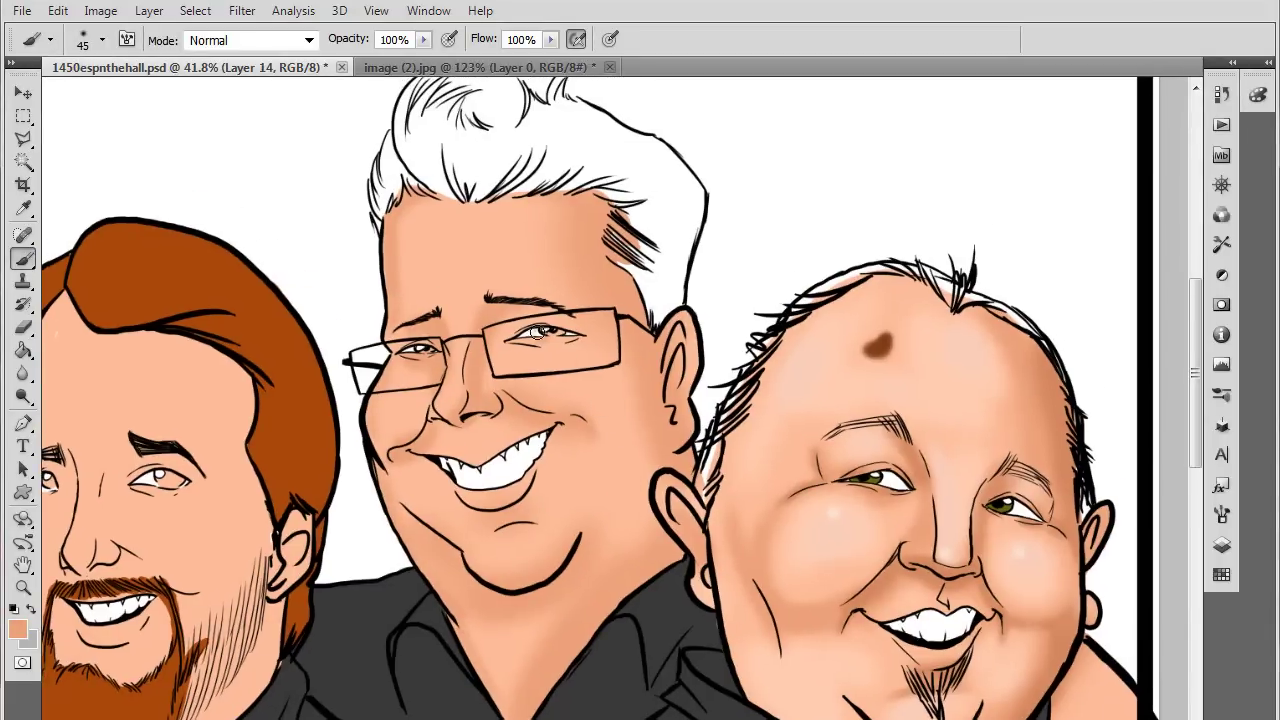
left_click_drag(611, 354, 609, 360)
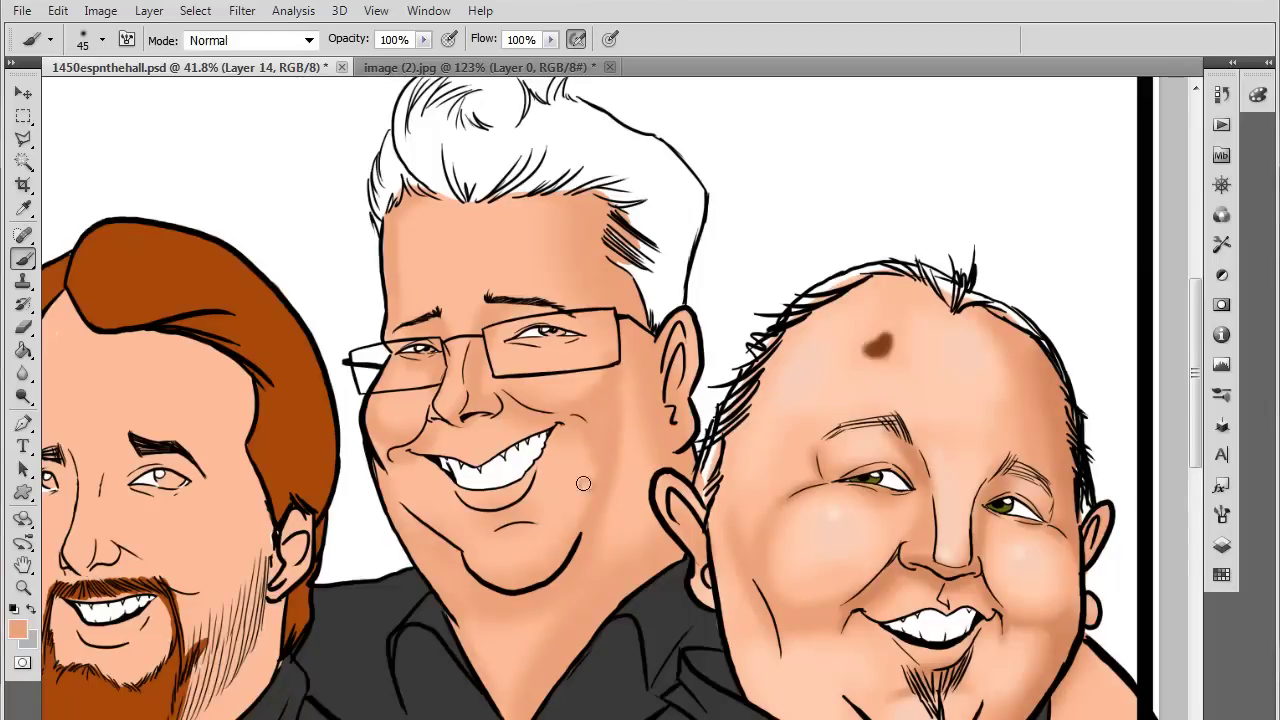
Soften the cheek and jaw shading on the middle man with a 100 px brush at 50% zoom
key("z")
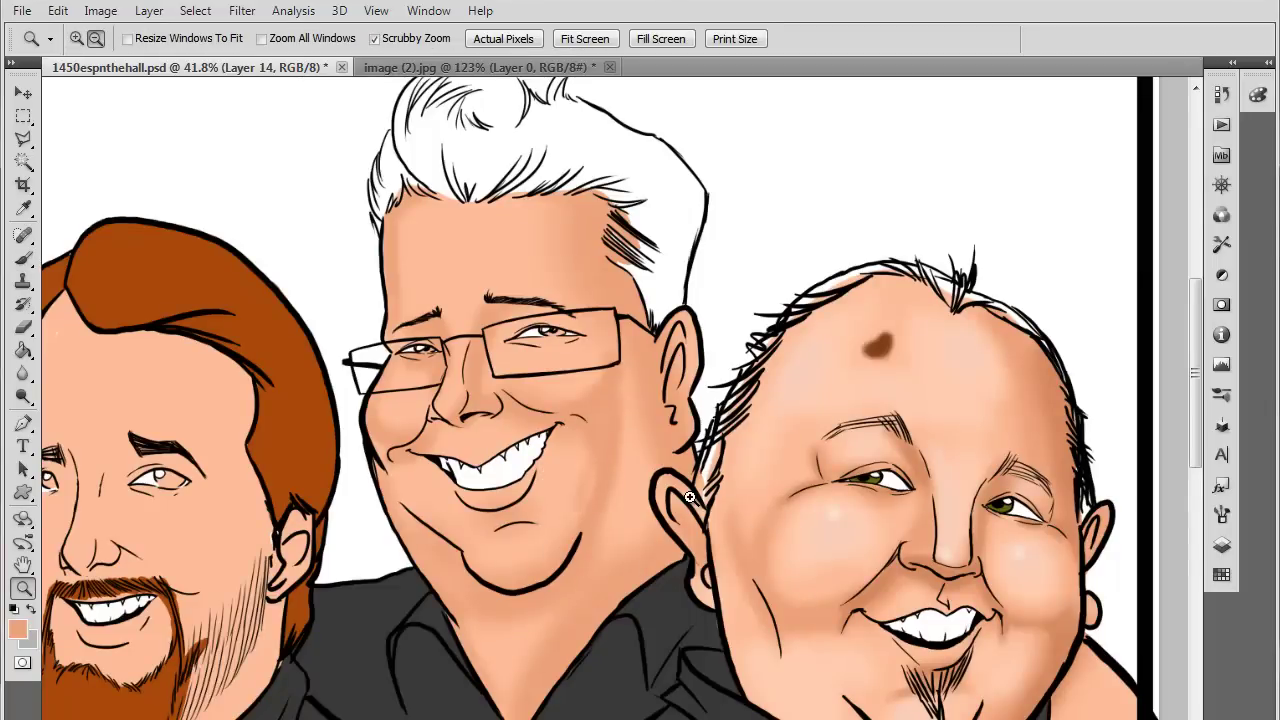
key("alt")
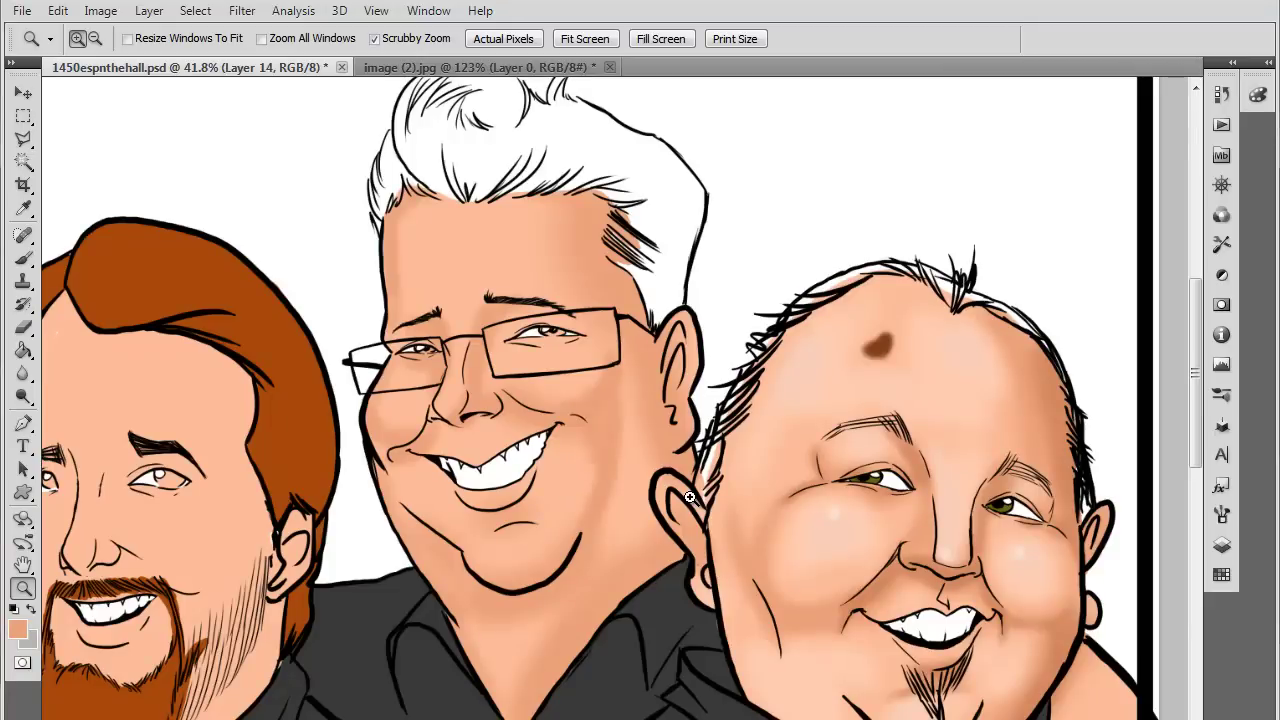
left_click(594, 456)
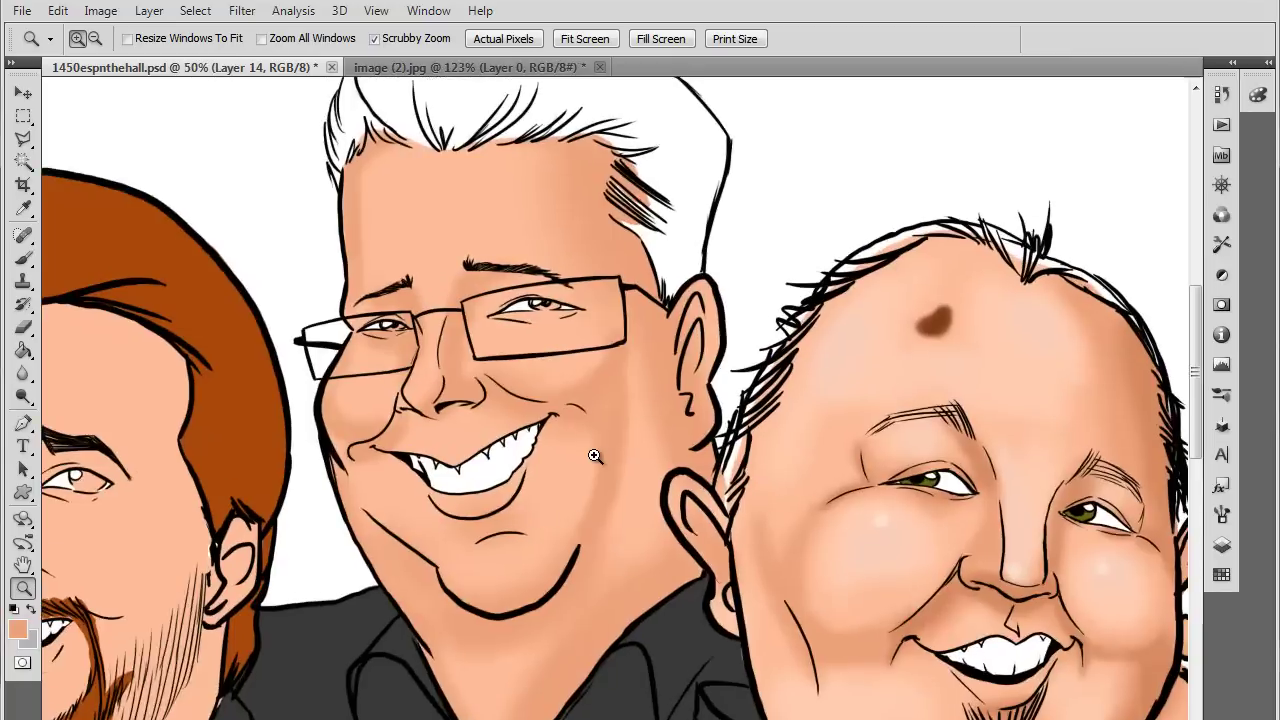
left_click(29, 261)
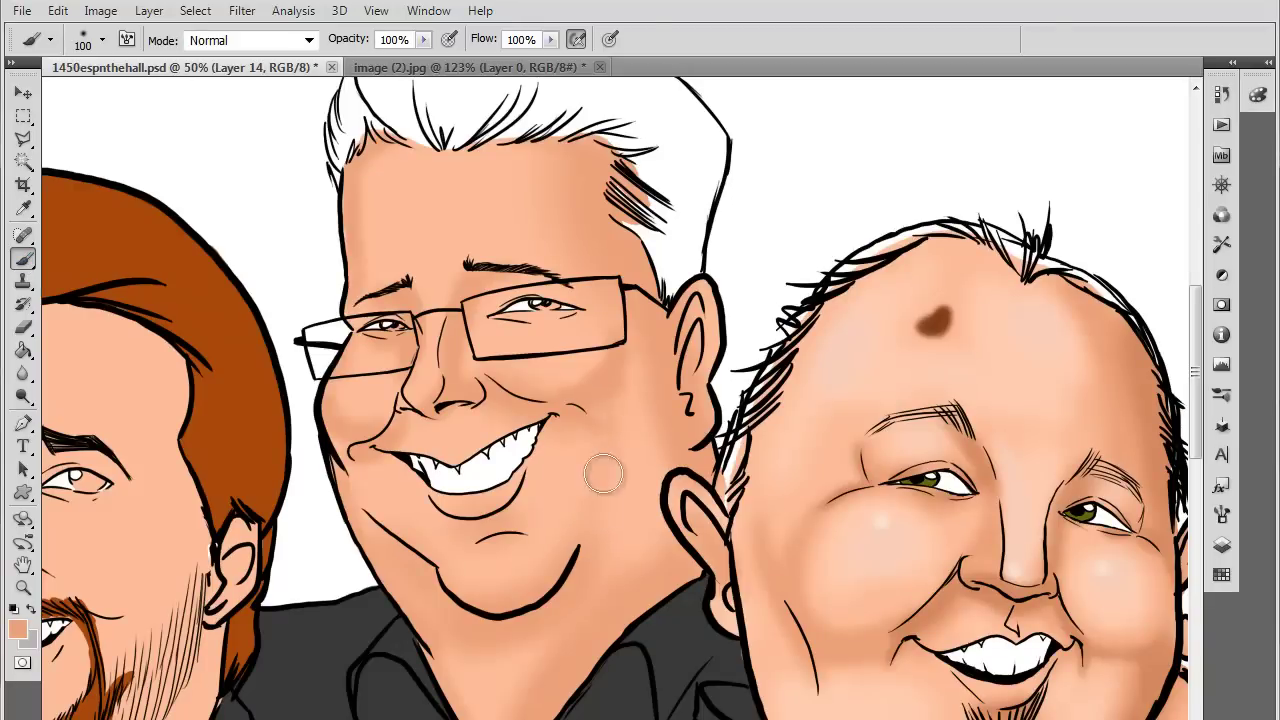
mouse_move(602, 591)
left_mouse_down()
mouse_move(612, 583)
mouse_move(595, 621)
mouse_move(614, 603)
left_mouse_up()
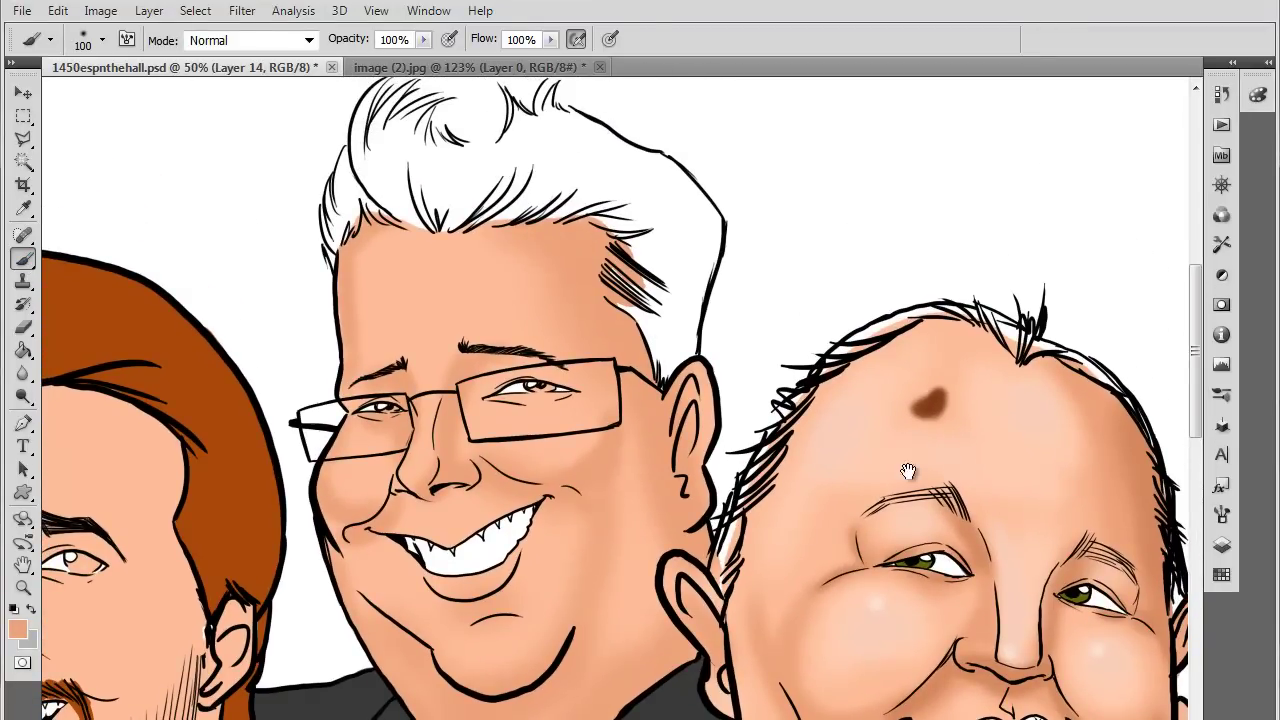
Build up the shadow on the side of the middle man's face between the glasses, ear and jaw
left_click_drag(1083, 716, 848, 560)
scroll(847, 560, "up", 3)
scroll(847, 560, "left", 6)
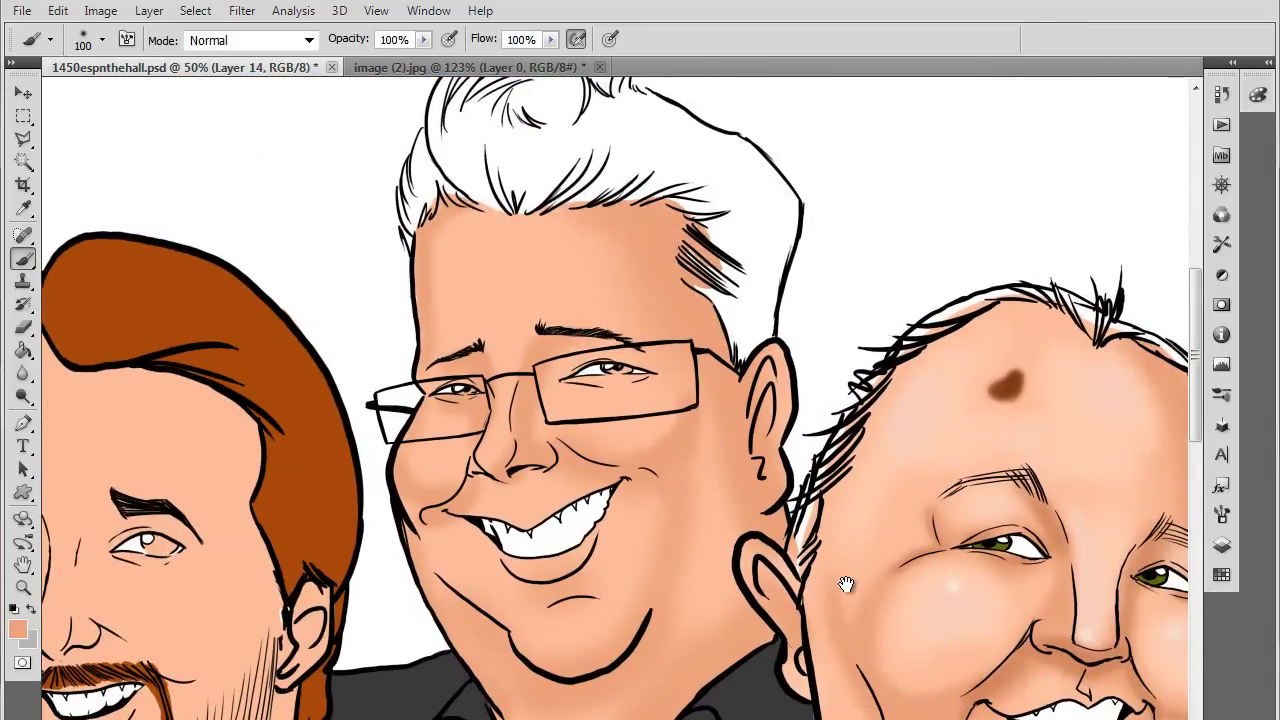
left_click_drag(228, 137, 535, 437)
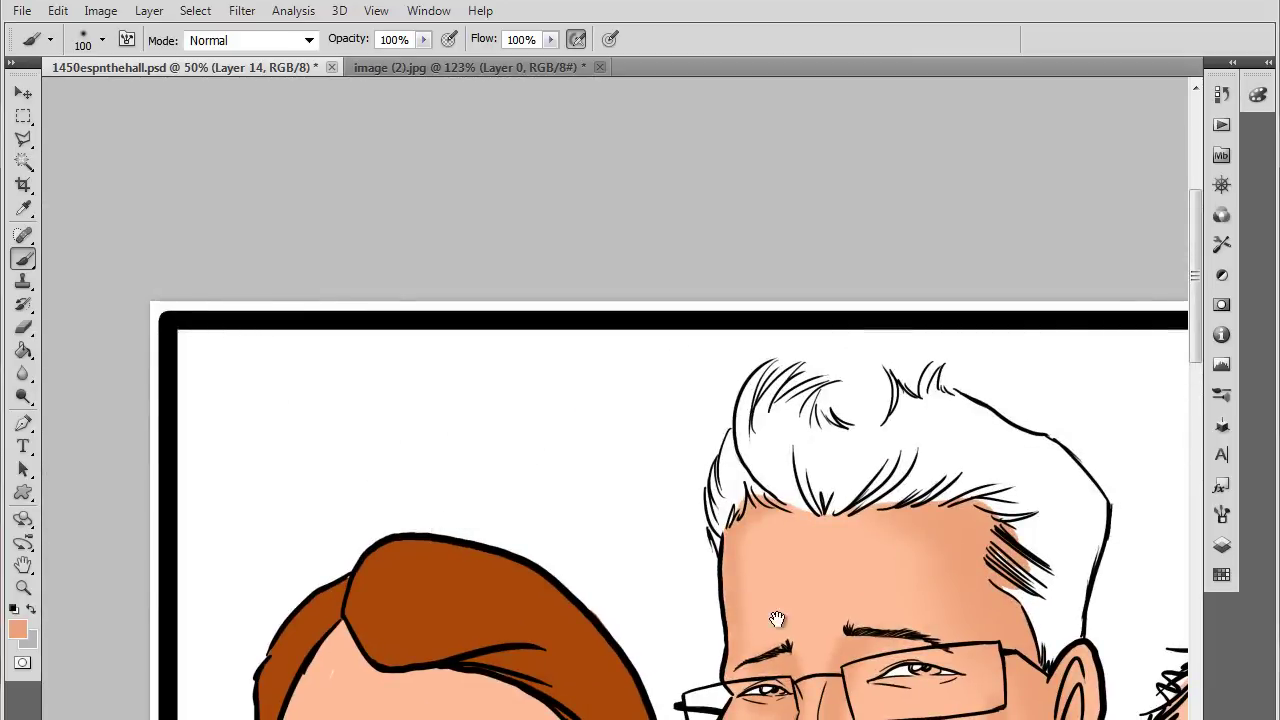
left_click_drag(860, 690, 426, 203)
left_click_drag(731, 523, 802, 635)
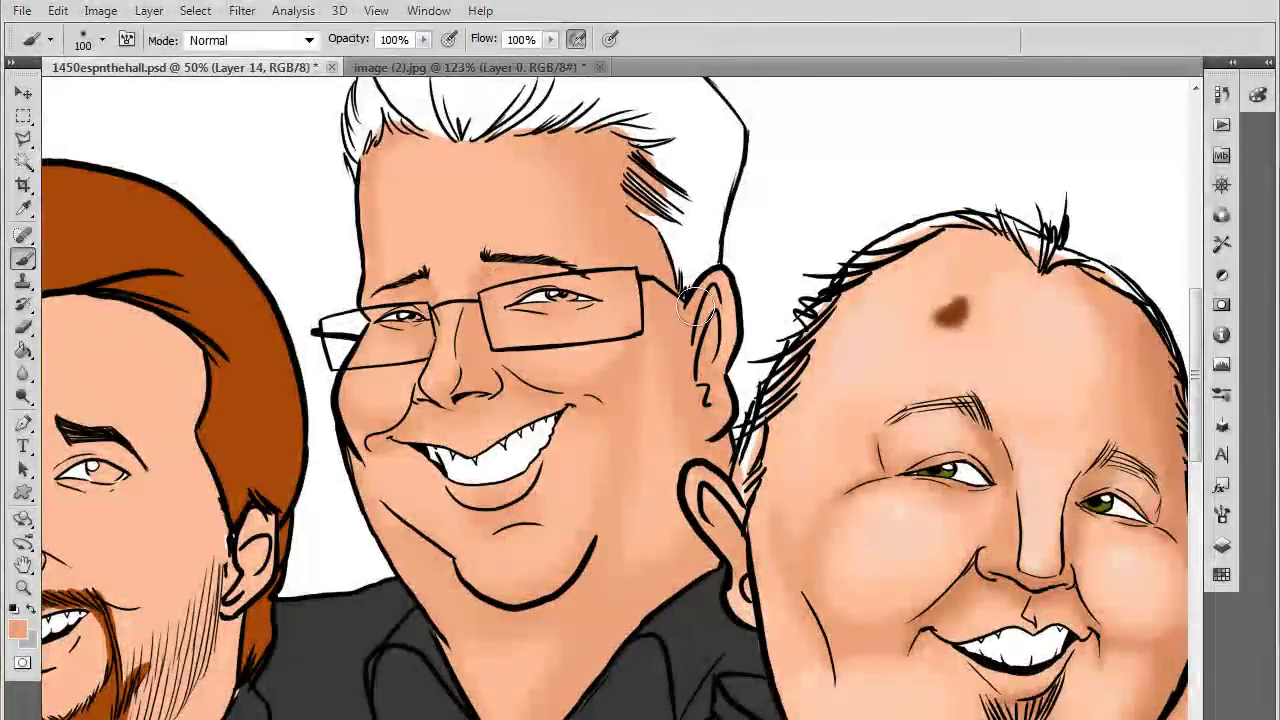
mouse_move(632, 311)
left_mouse_down()
mouse_move(650, 322)
mouse_move(649, 294)
left_mouse_up()
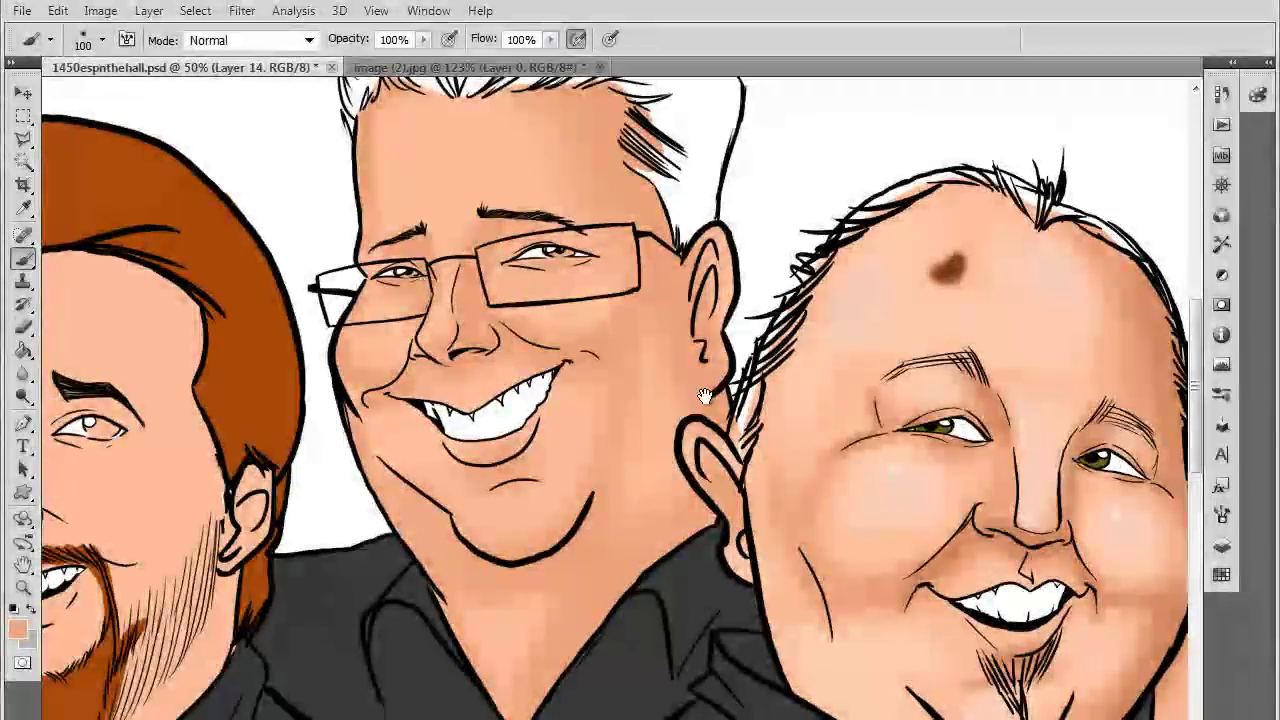
left_click_drag(686, 401, 683, 344)
Shade the bearded man's forehead along the hairline, the cheek beside his ear and his neck with the 100 px brush
mouse_move(588, 586)
left_mouse_down()
mouse_move(691, 449)
mouse_move(781, 560)
left_mouse_up()
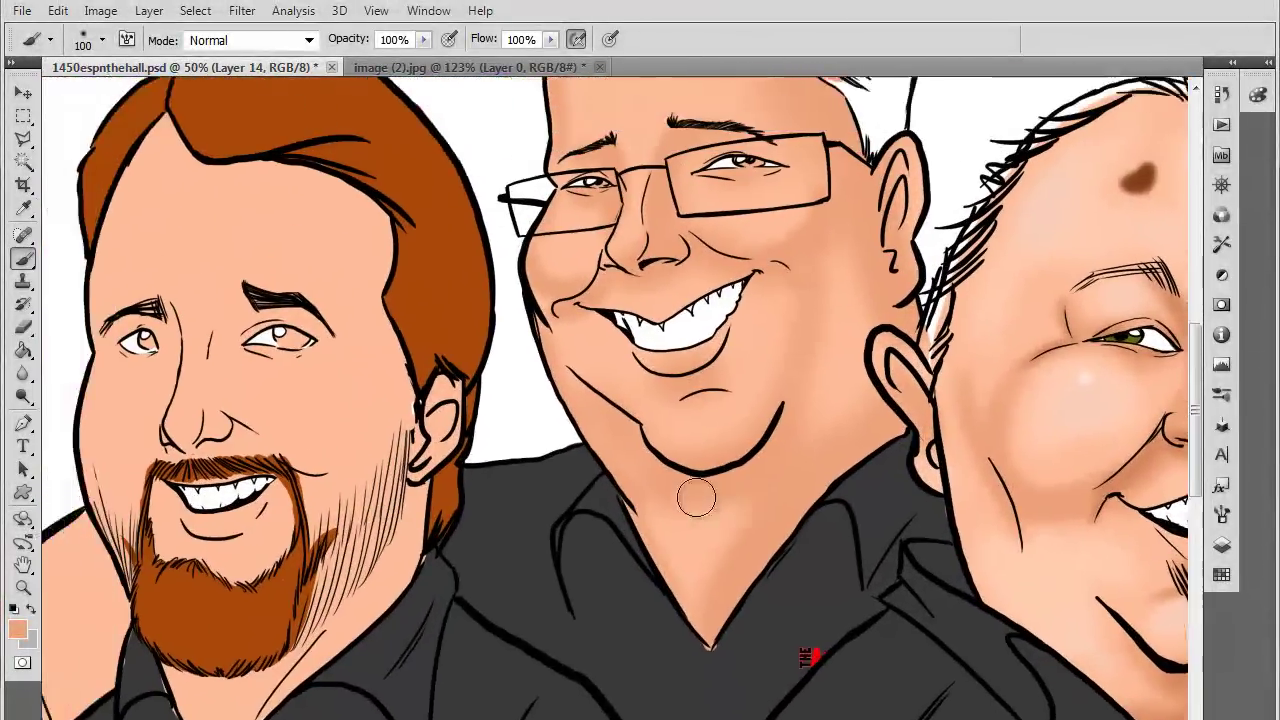
scroll(697, 497, "up", 3)
scroll(703, 529, "left", 2)
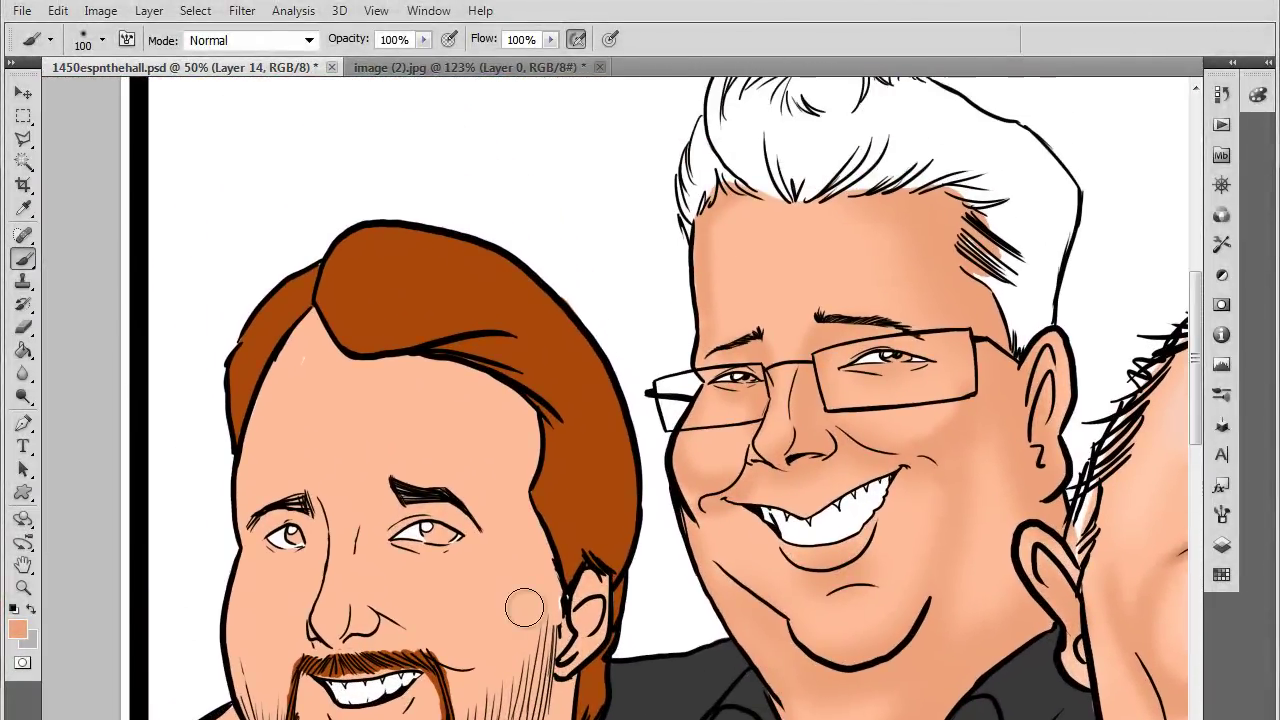
left_click_drag(524, 607, 526, 611)
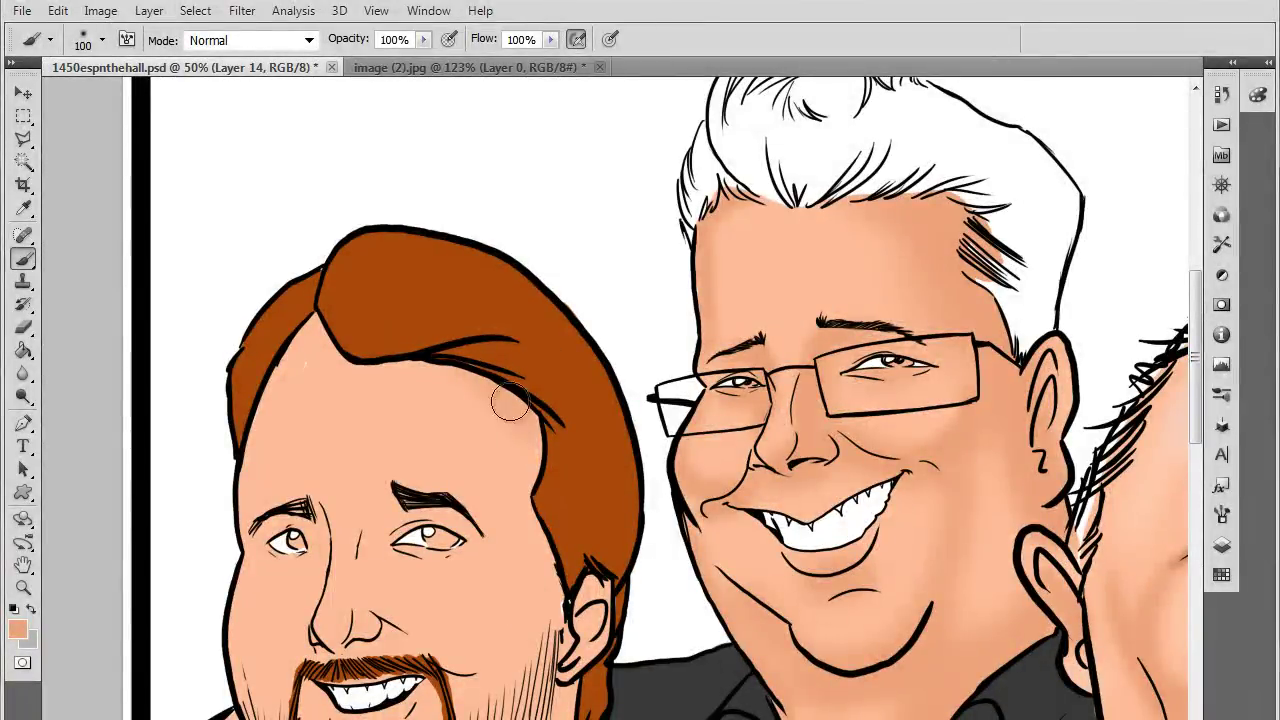
scroll(545, 507, "down", 2)
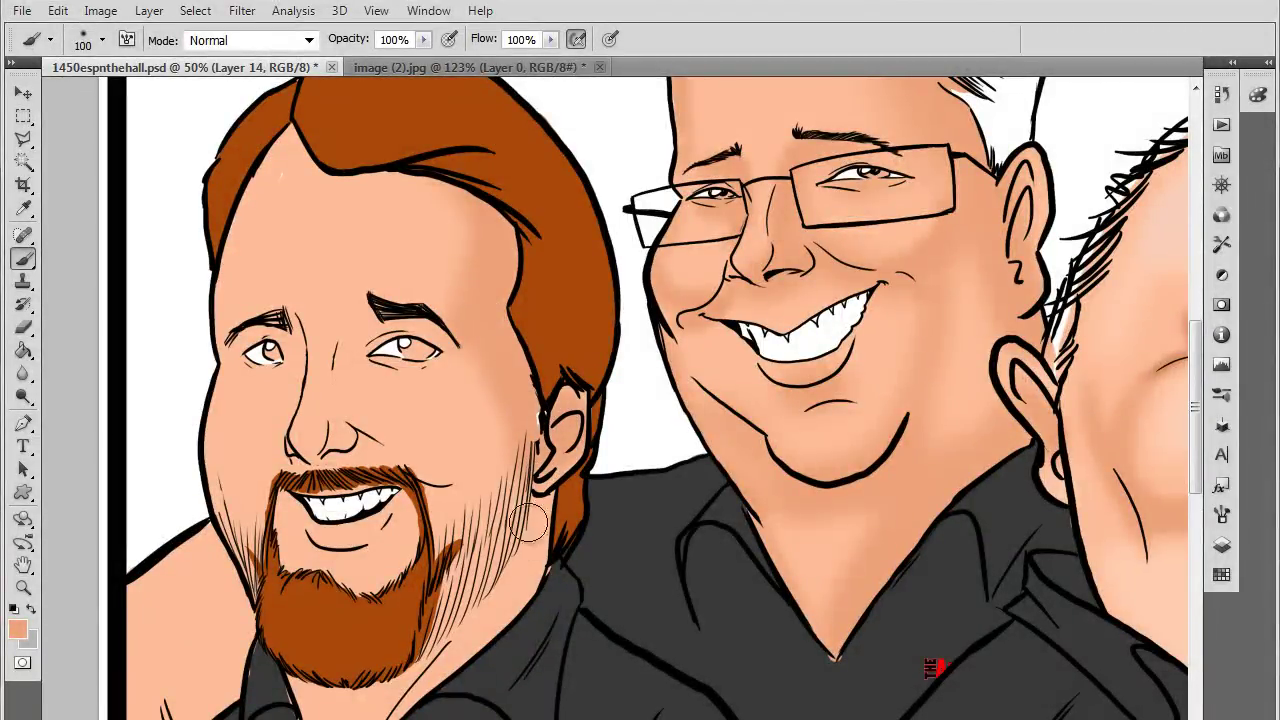
left_click_drag(520, 554, 551, 480)
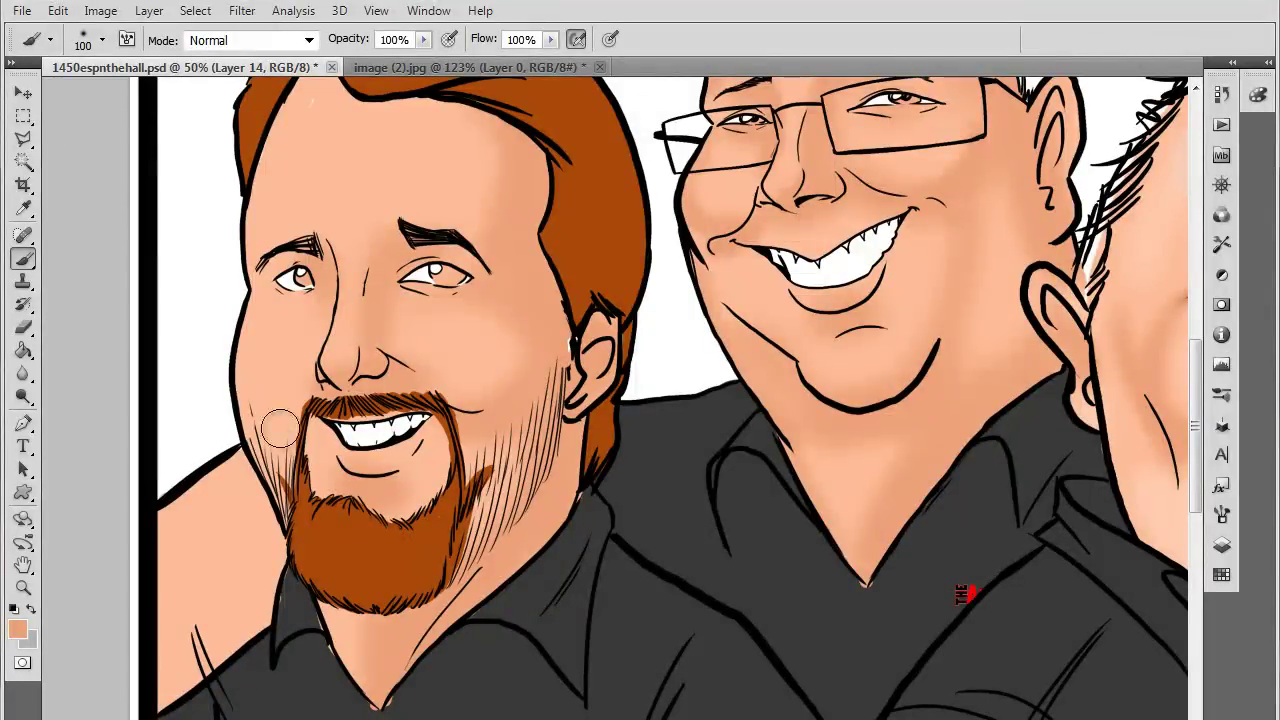
Shade the outer edge of the bearded man's cheek on the side away from his ear, using the 100 px brush
mouse_move(260, 302)
left_mouse_down()
mouse_move(236, 344)
mouse_move(272, 301)
mouse_move(289, 371)
left_mouse_up()
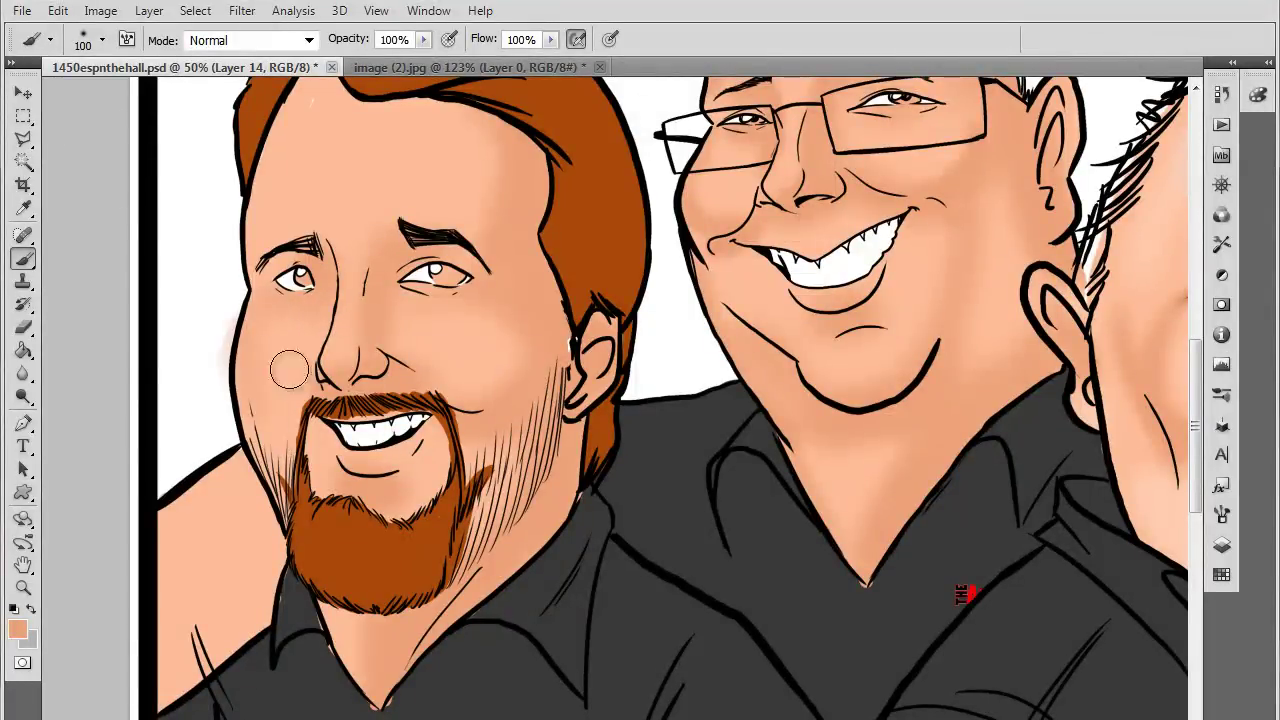
scroll(490, 408, "up", 5)
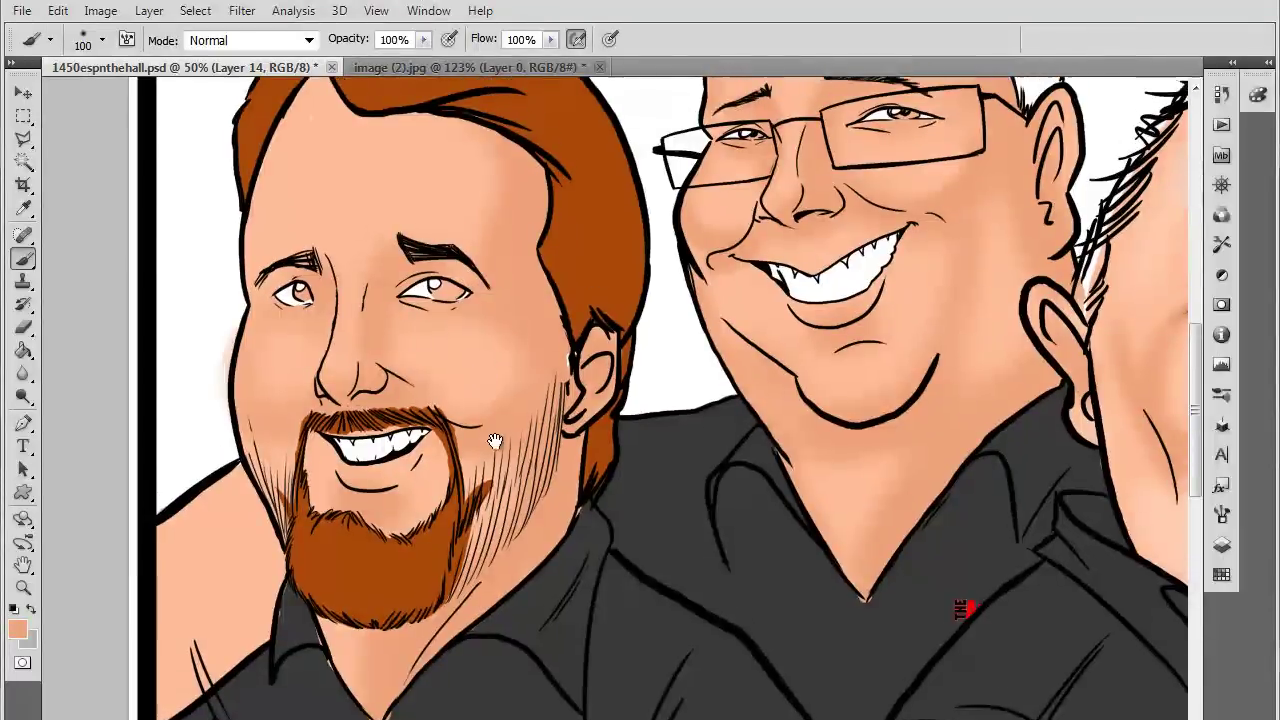
mouse_move(358, 243)
left_mouse_down()
mouse_move(390, 276)
mouse_move(466, 287)
left_mouse_up()
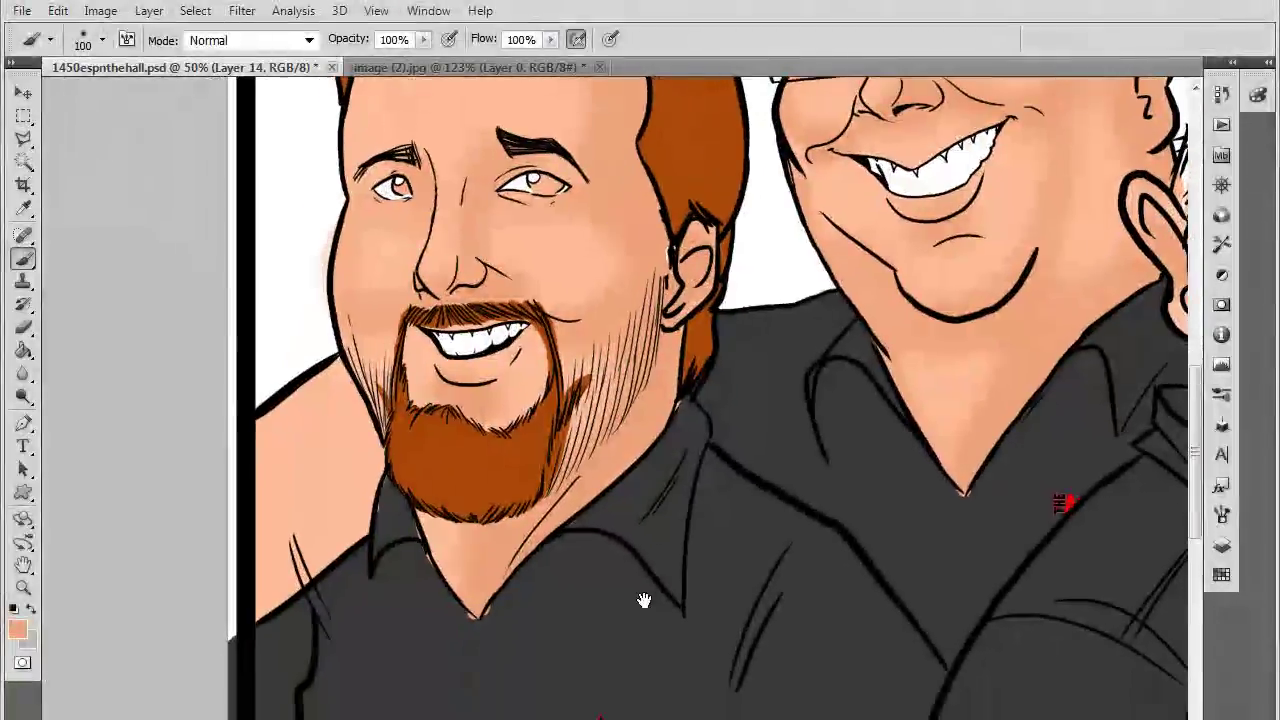
left_click_drag(643, 600, 570, 450)
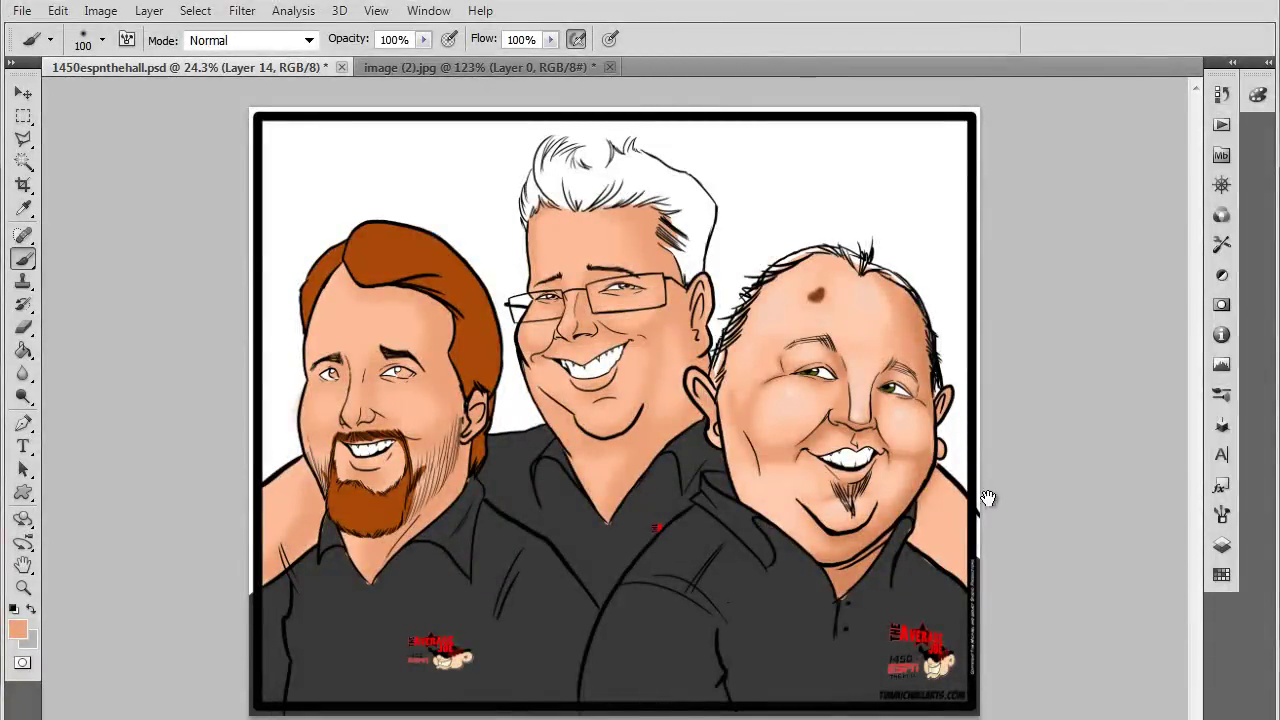
Pick the Deep Shadow swatch as the painting colour
scroll(1003, 492, "up", 1)
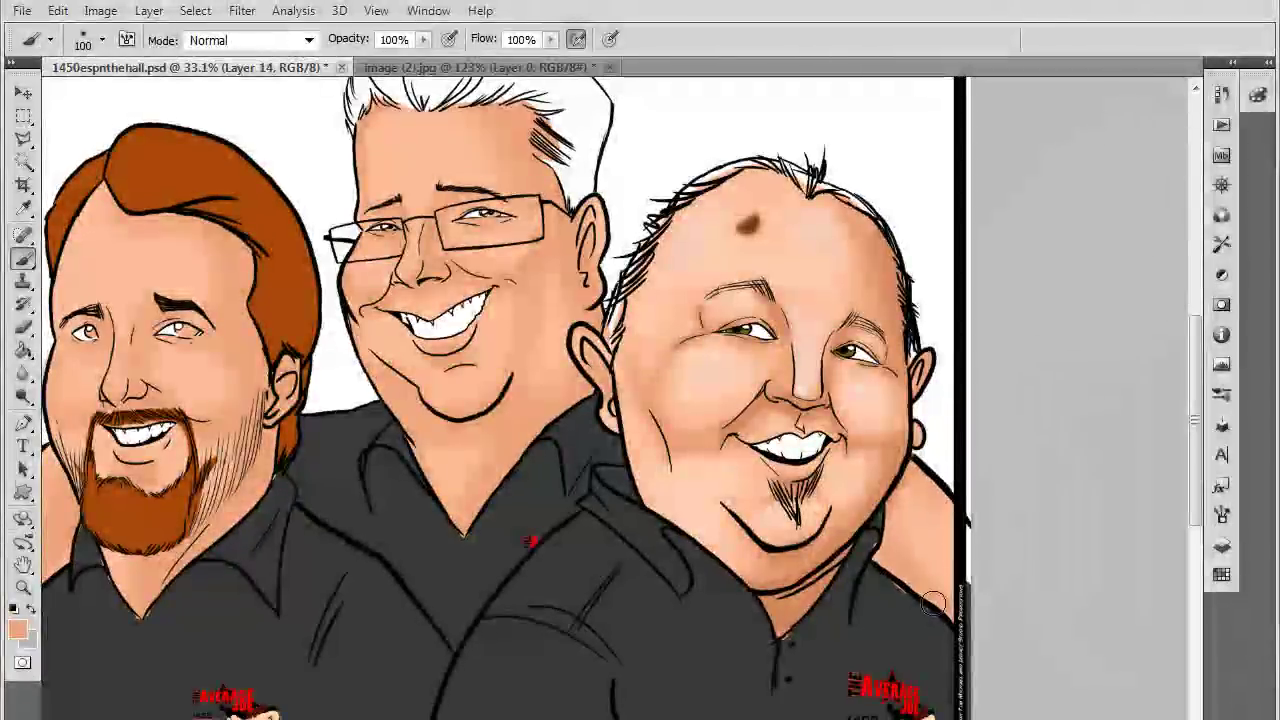
left_click_drag(947, 579, 860, 590)
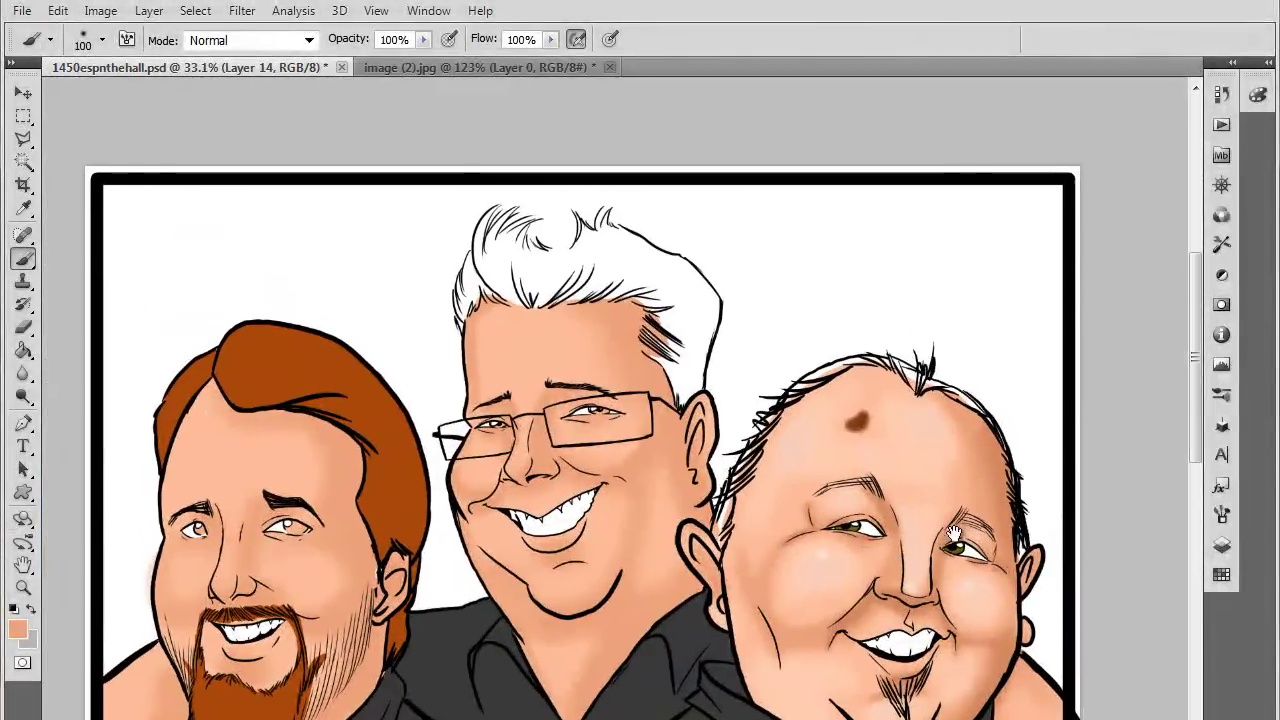
scroll(898, 548, "up", 1)
scroll(897, 548, "up", 5)
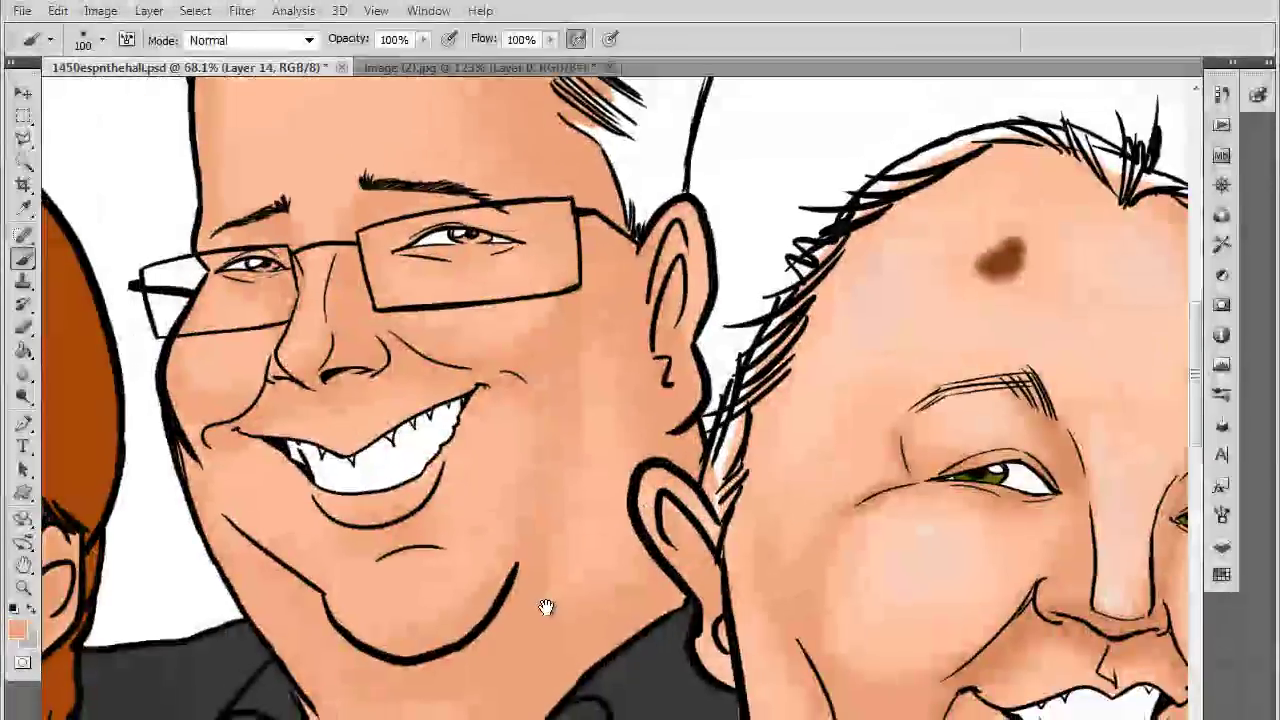
scroll(579, 632, "down", 5)
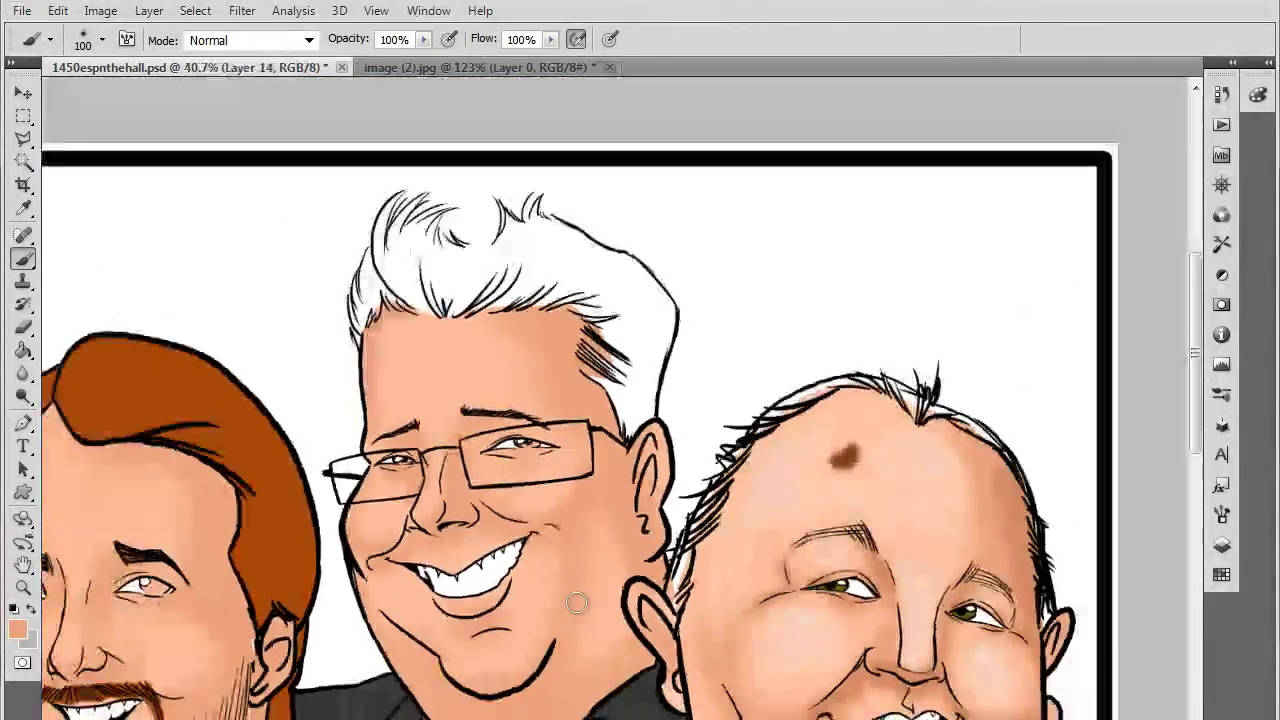
scroll(577, 602, "down", 3)
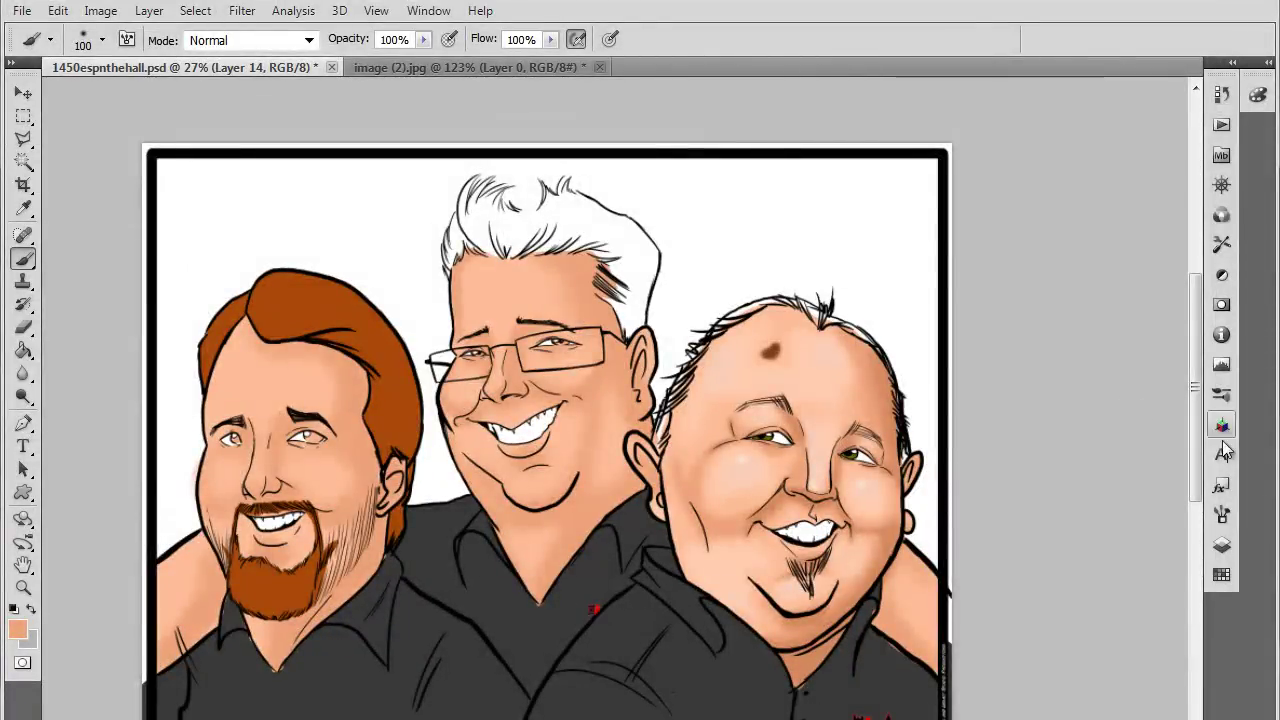
left_click(1222, 575)
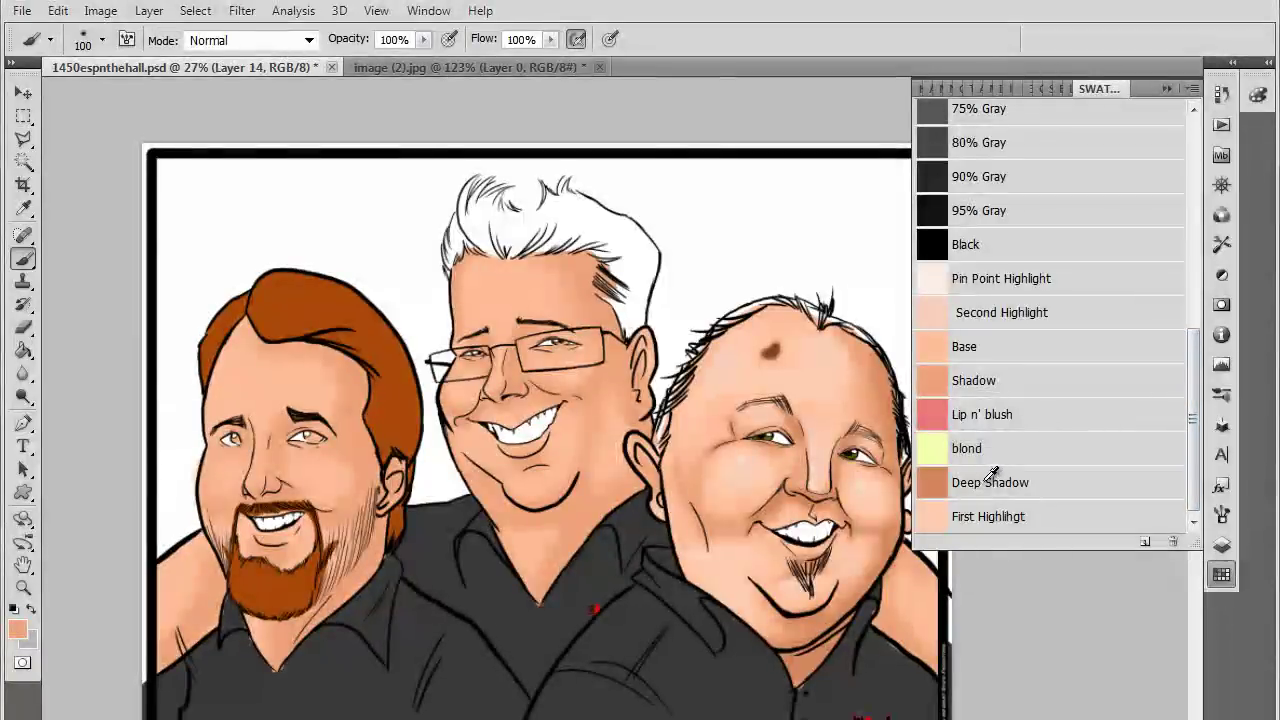
left_click(1166, 88)
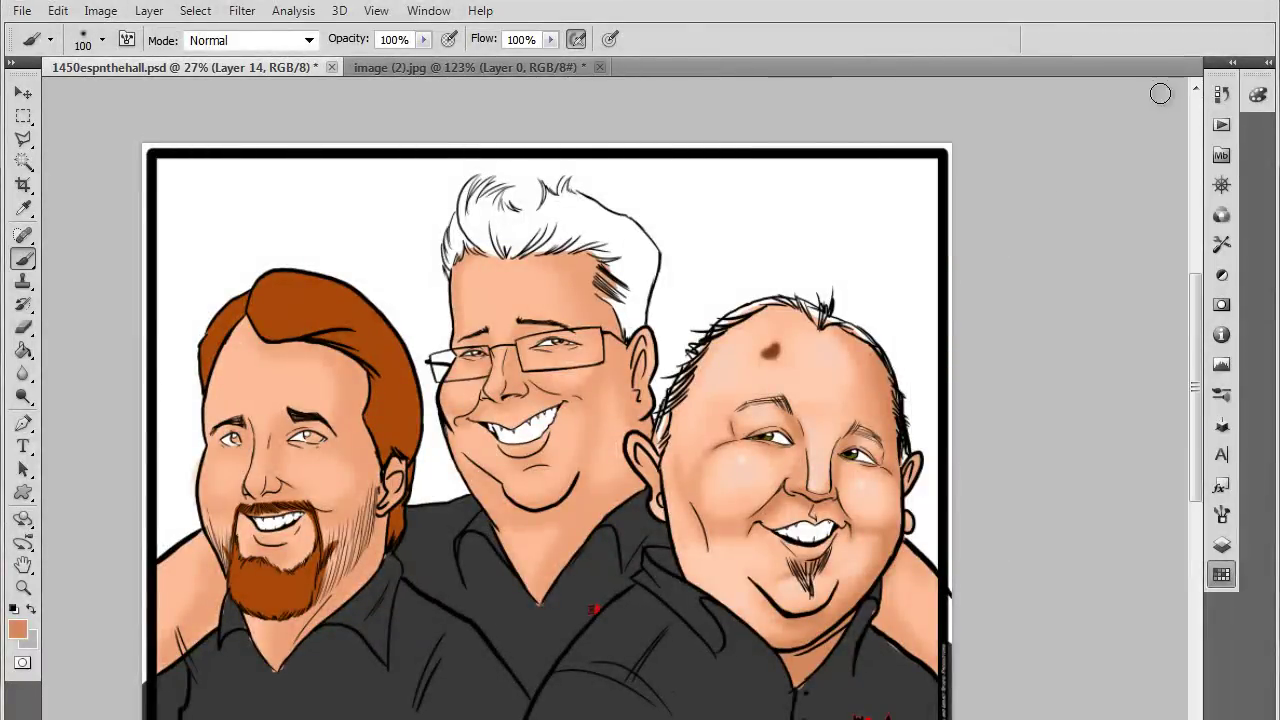
Reduce the brush to 45 px and paint deep shadow under the middle man's inner eyebrow and along the side of his nose
scroll(662, 458, "up", 3)
scroll(662, 458, "up", 3)
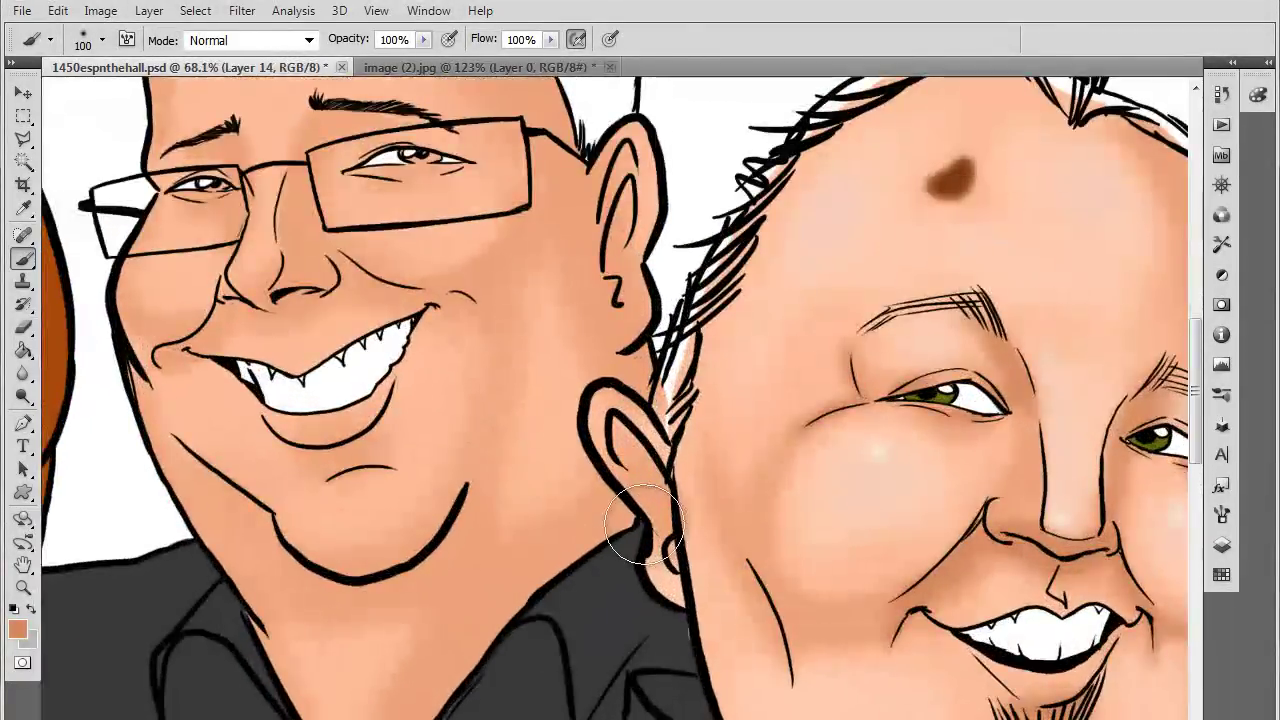
key("bracketleft")
key("bracketleft")
key("bracketleft")
key("bracketleft")
key("bracketleft")
key("bracketleft")
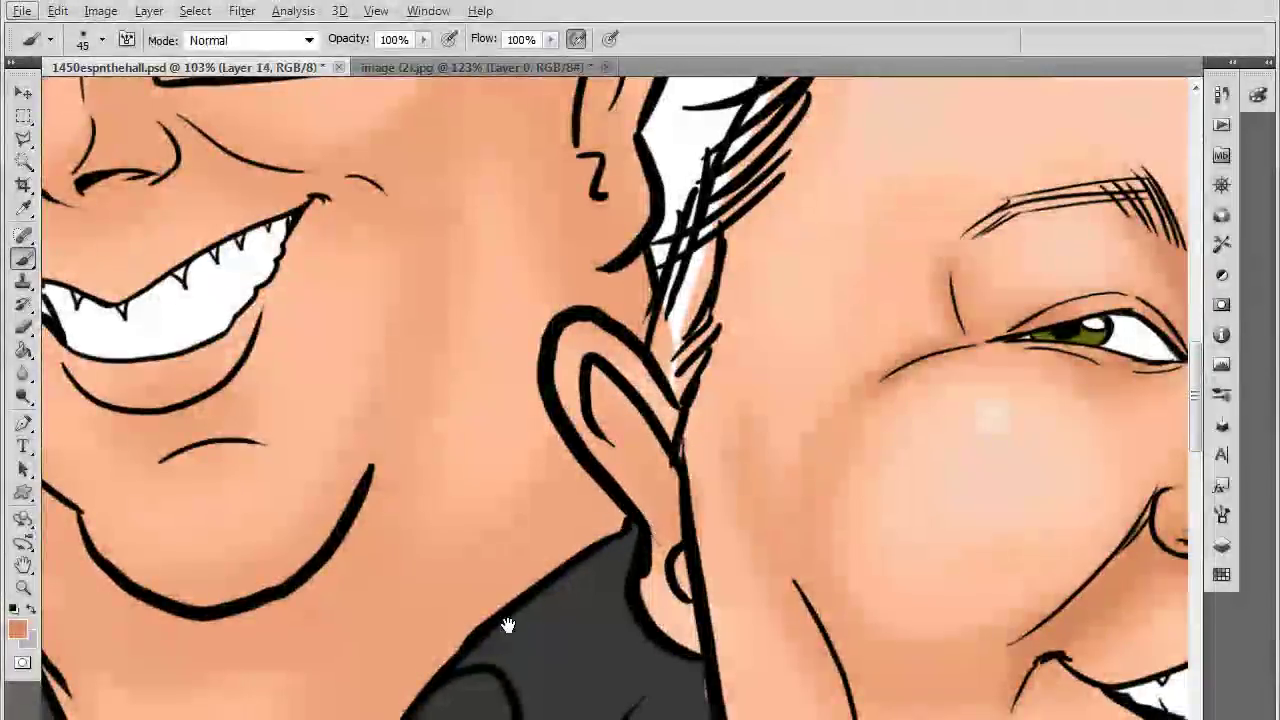
left_click_drag(429, 517, 569, 677)
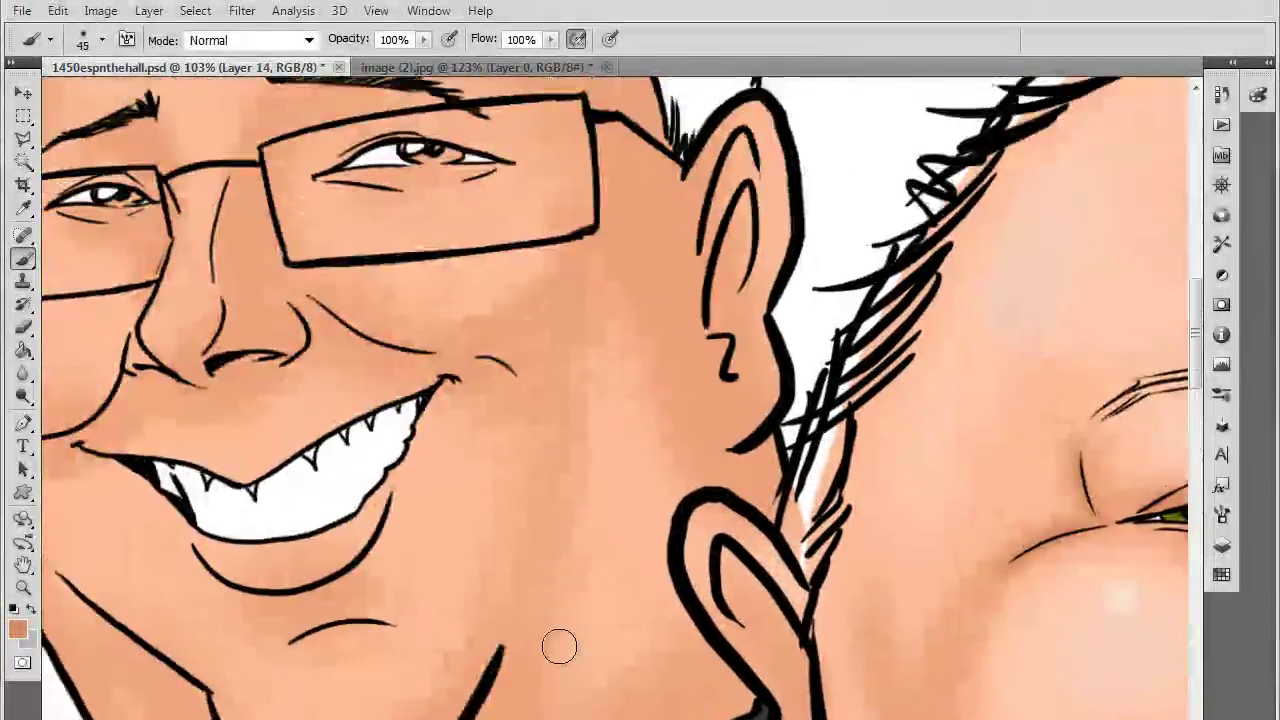
left_click_drag(446, 280, 548, 617)
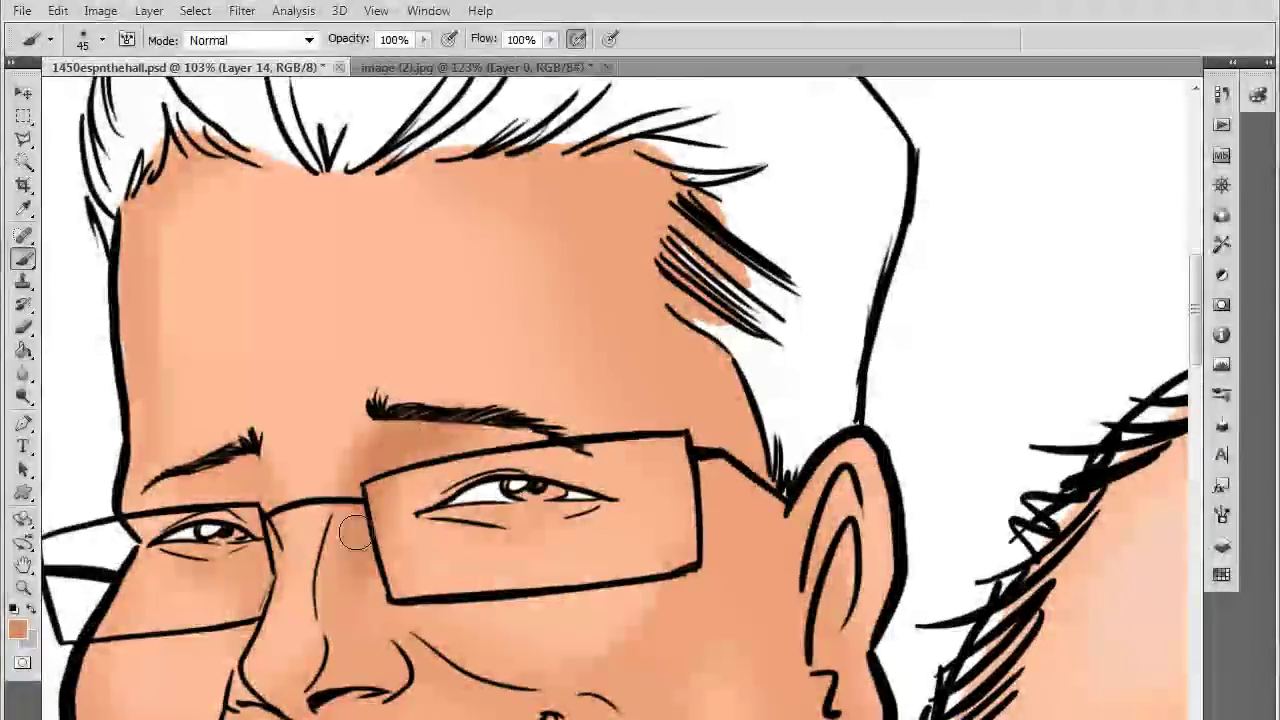
mouse_move(354, 531)
left_mouse_down()
mouse_move(348, 623)
mouse_move(353, 605)
left_mouse_up()
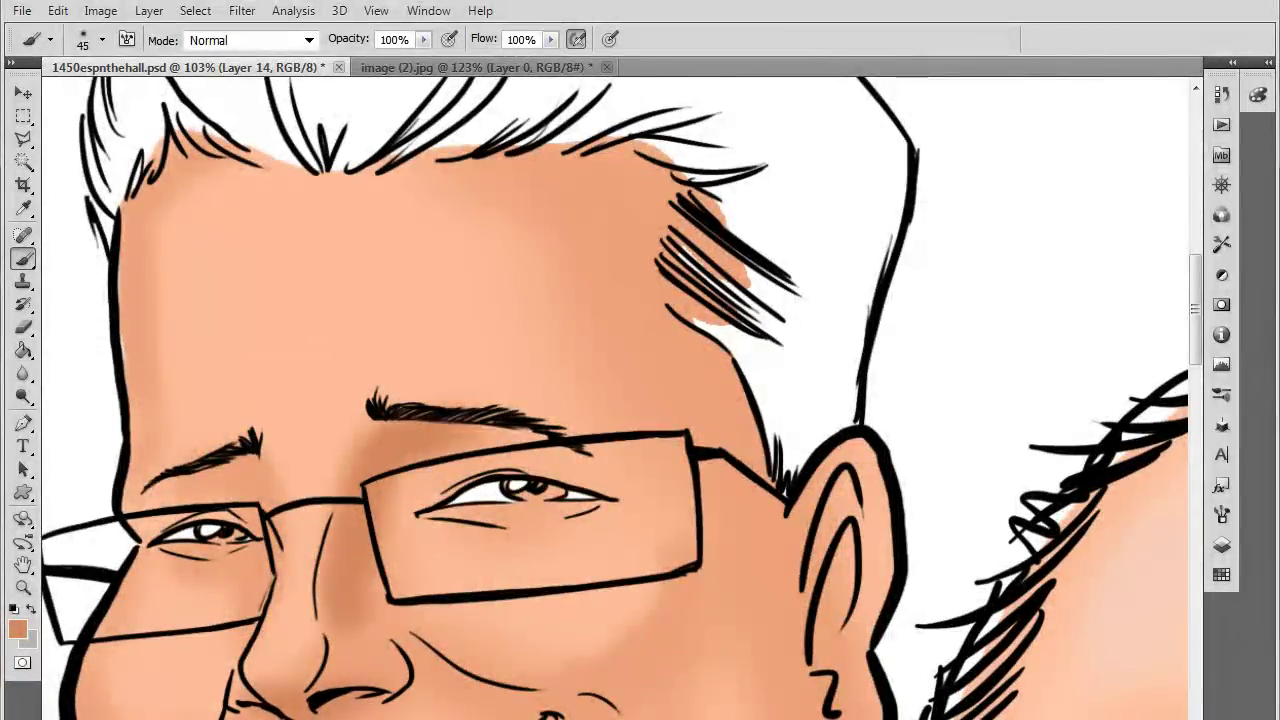
Paint deep shadow beneath the middle man's lower lip and down his cheek beside the smile
mouse_move(444, 716)
left_mouse_down()
mouse_move(434, 588)
mouse_move(461, 551)
left_mouse_up()
left_click_drag(440, 614, 444, 517)
left_click_drag(410, 660, 469, 640)
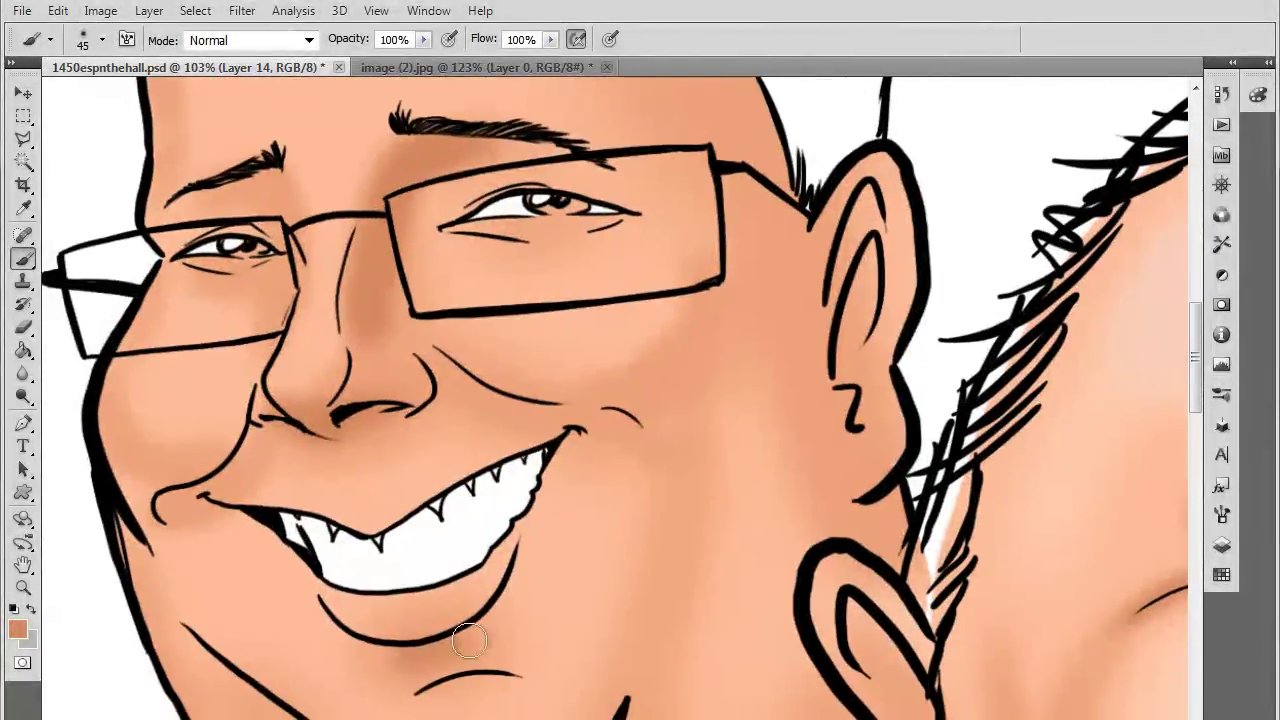
left_click_drag(494, 595, 372, 630)
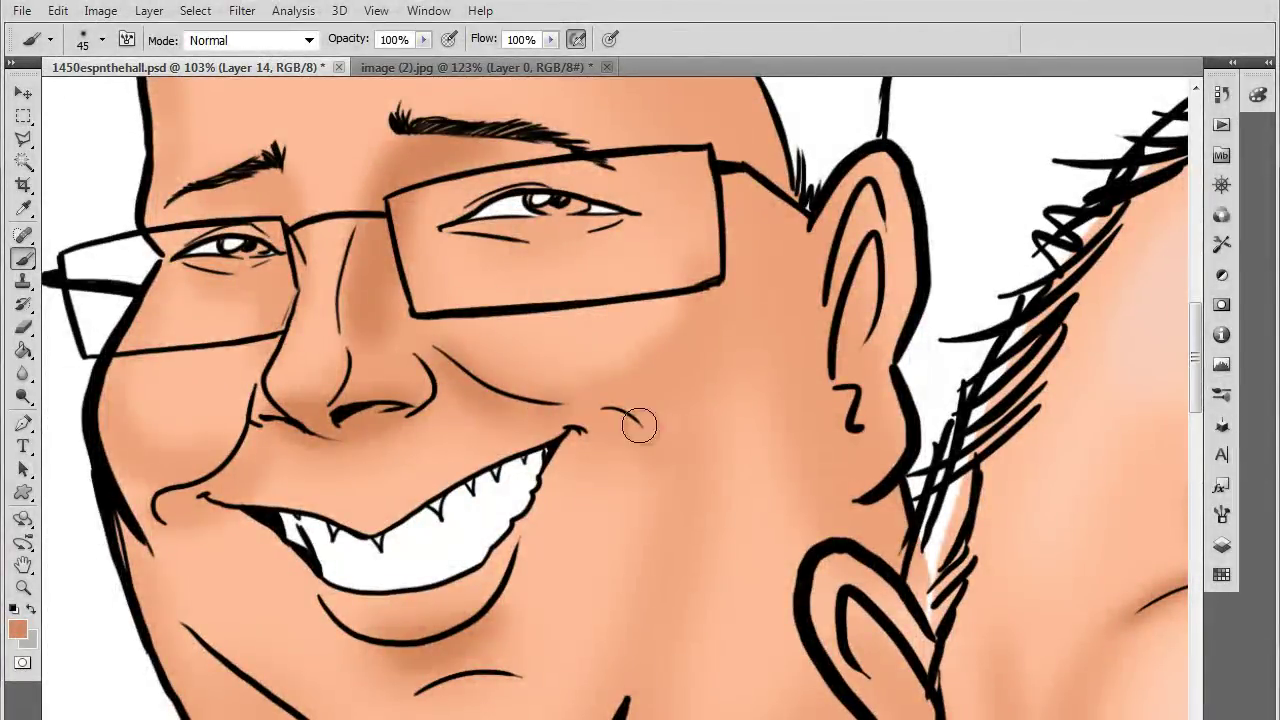
left_click_drag(708, 452, 662, 637)
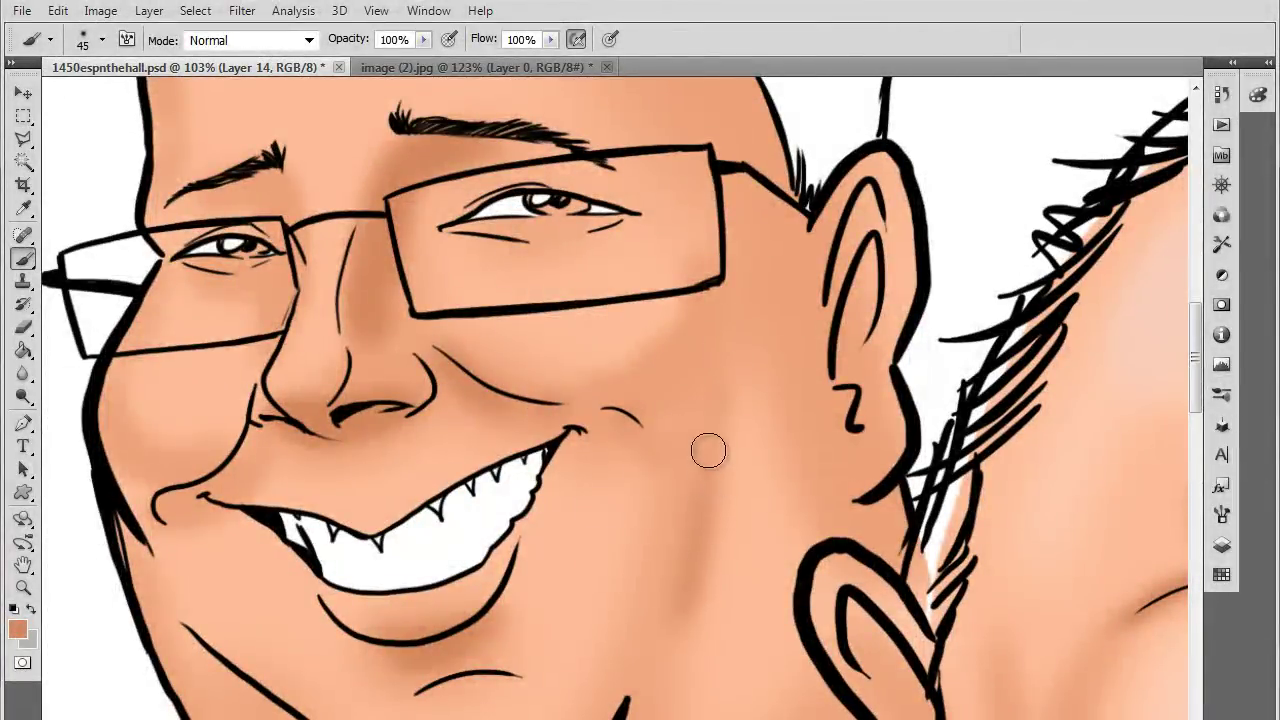
Deepen the shadows on the middle man's temple, inside and below his ear, and on his neck along the collar
left_click_drag(786, 443, 661, 592)
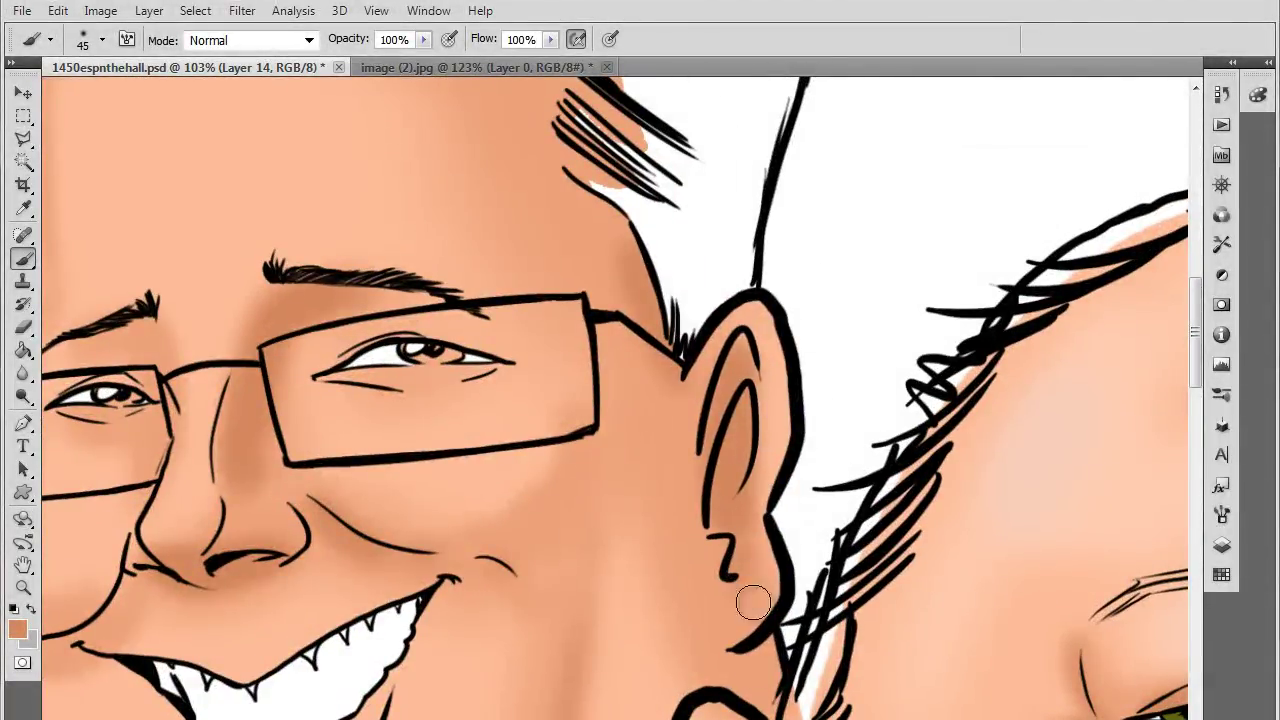
scroll(722, 452, "down", 5)
scroll(720, 450, "down", 1)
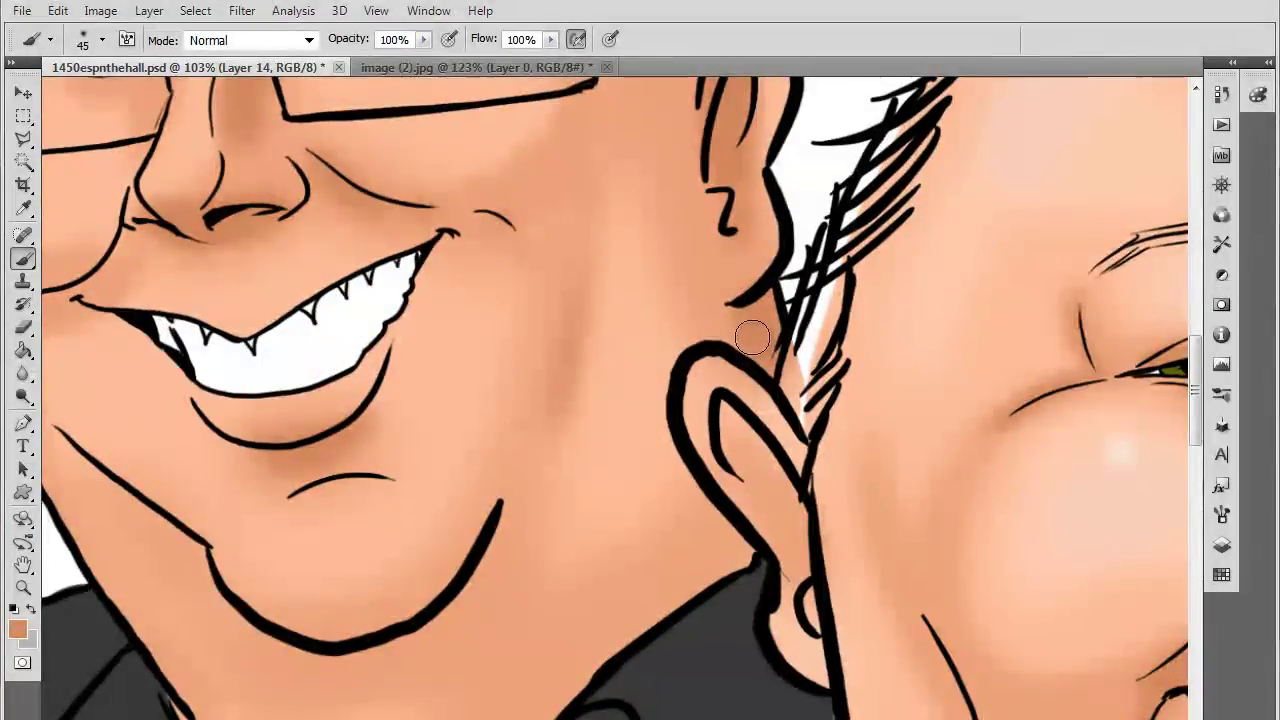
scroll(706, 594, "down", 3)
scroll(706, 594, "left", 2)
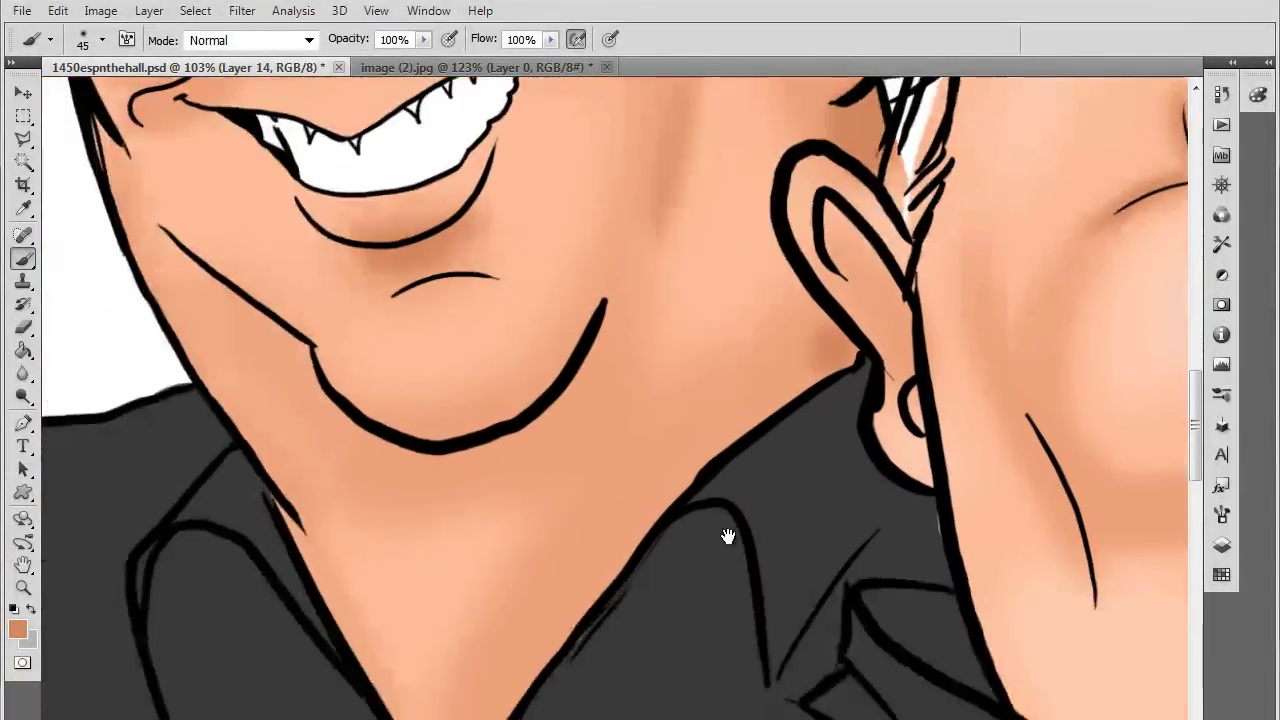
scroll(604, 604, "down", 1)
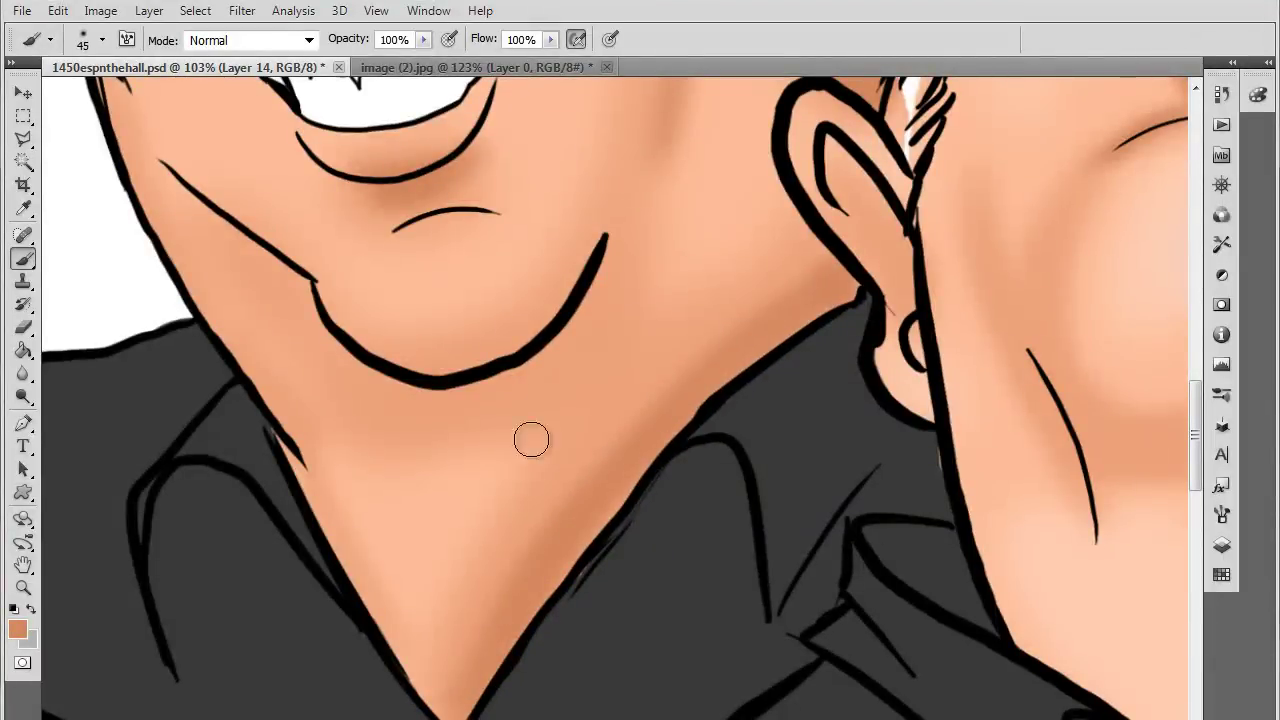
Darken the area under the middle man's chin and extend the cheek shadow down to his jaw
mouse_move(384, 377)
left_mouse_down()
mouse_move(546, 362)
mouse_move(373, 391)
left_mouse_up()
left_click_drag(558, 357, 487, 390)
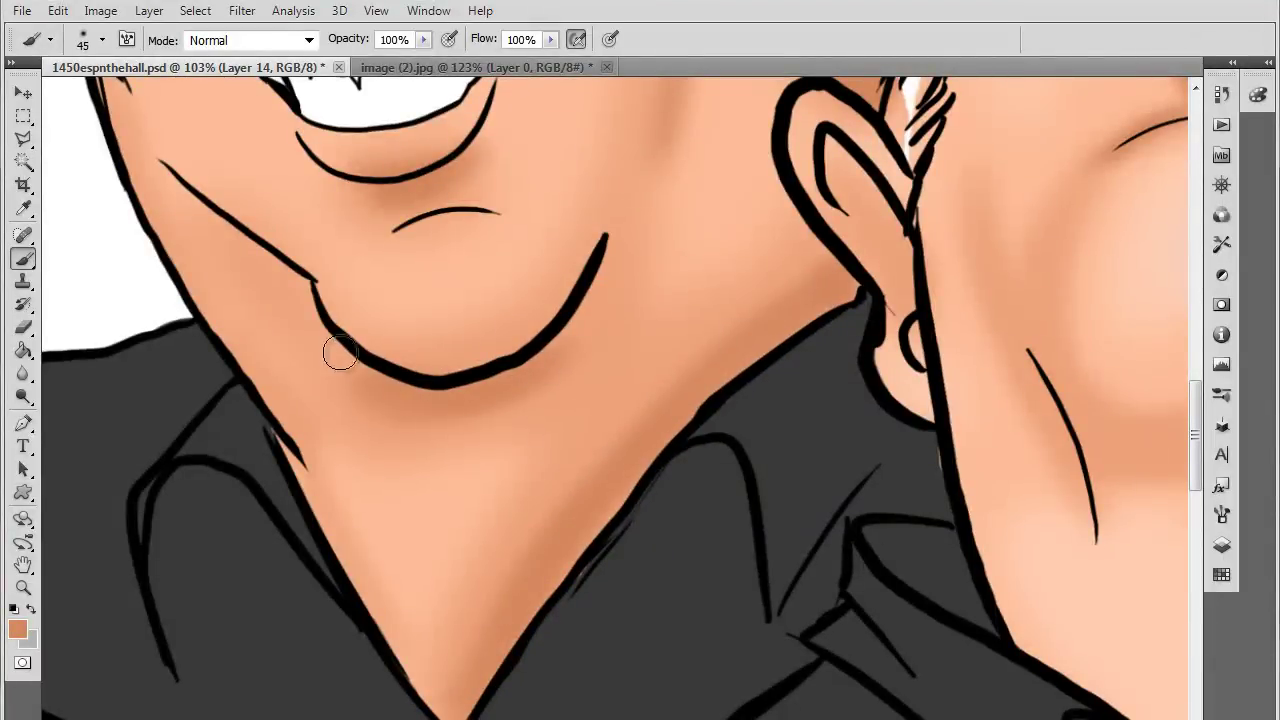
scroll(586, 294, "up", 3)
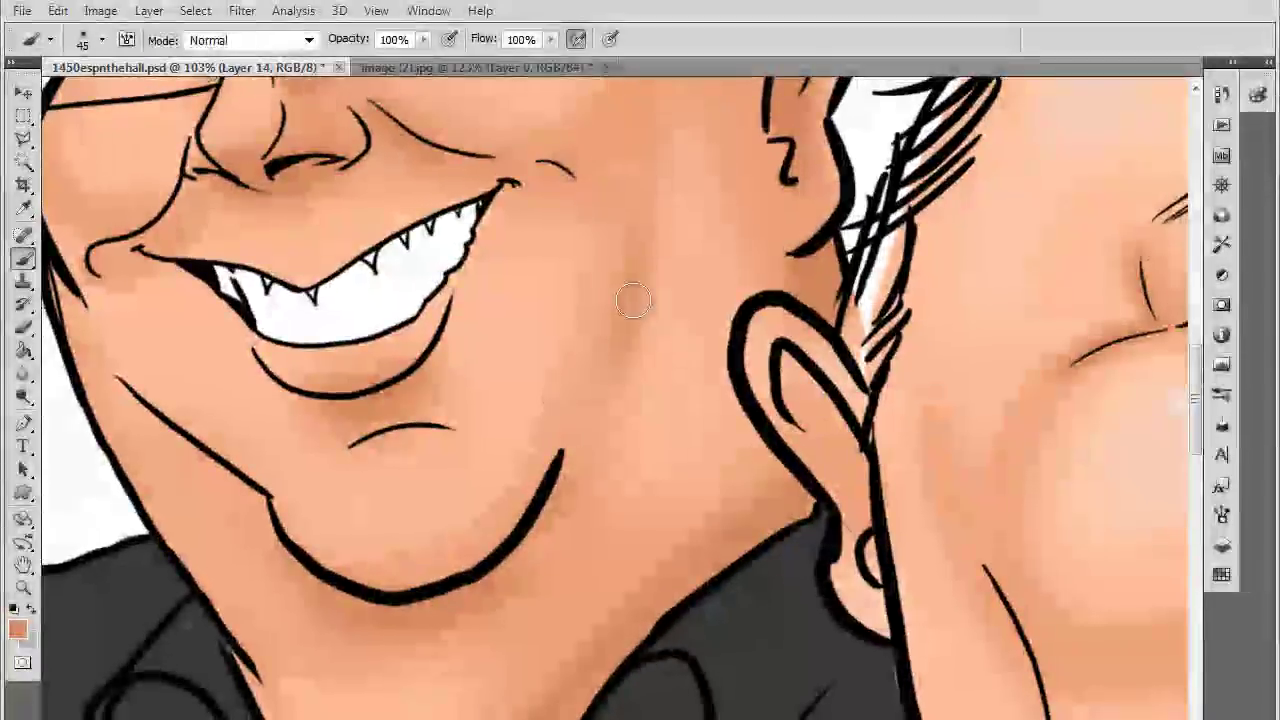
left_click_drag(633, 300, 574, 390)
left_click_drag(552, 408, 571, 434)
Add deep shadow around the middle man's eyes behind the glasses, reducing the brush to 30 px
left_click_drag(382, 263, 486, 403)
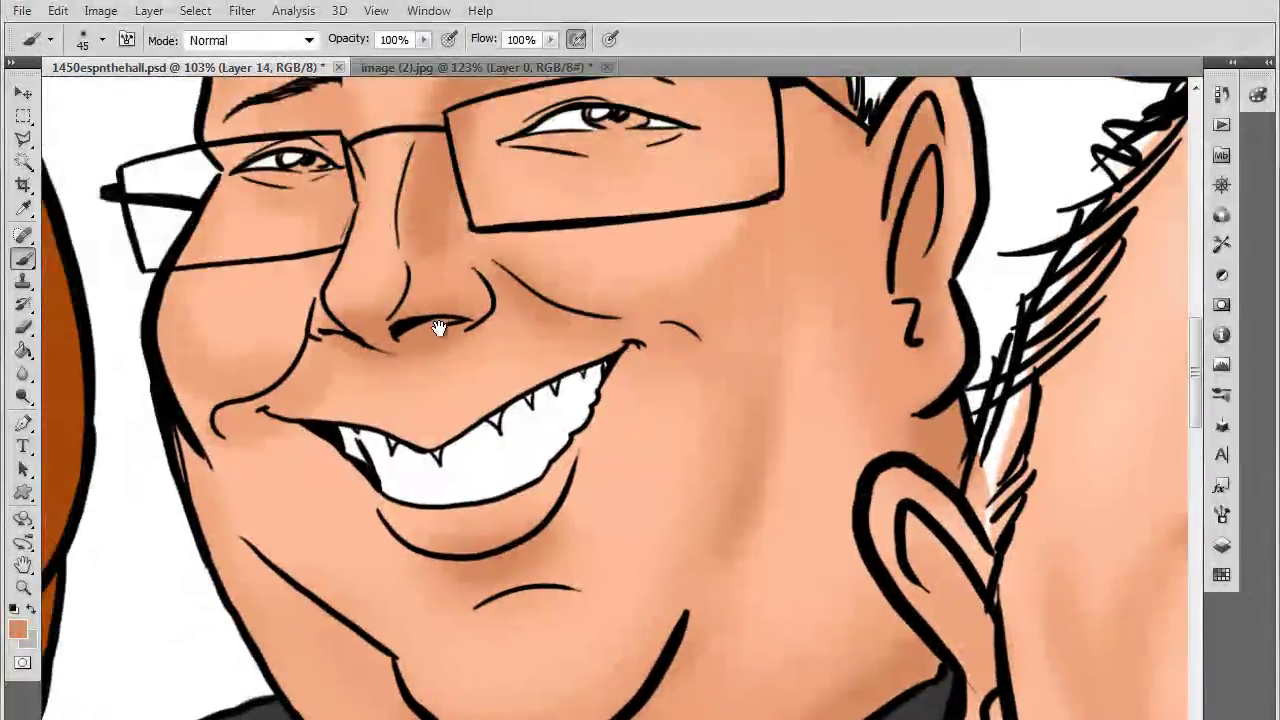
left_click_drag(439, 328, 446, 386)
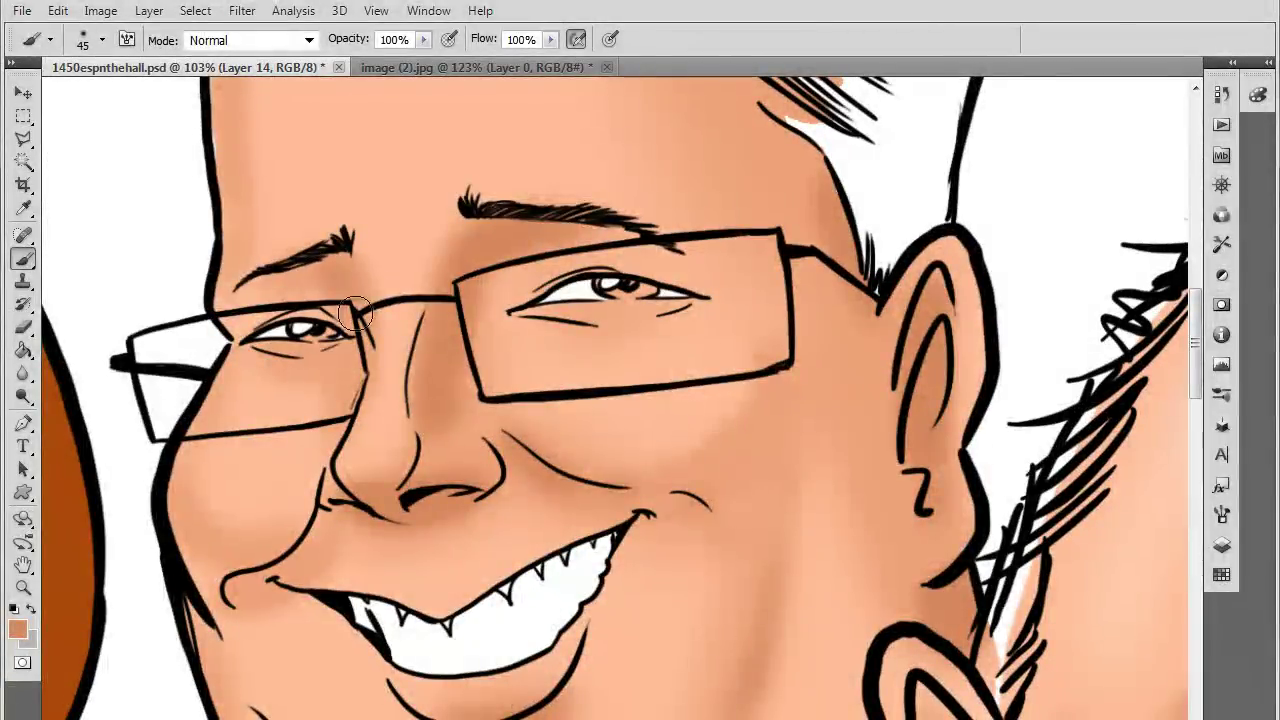
left_click_drag(656, 318, 674, 312)
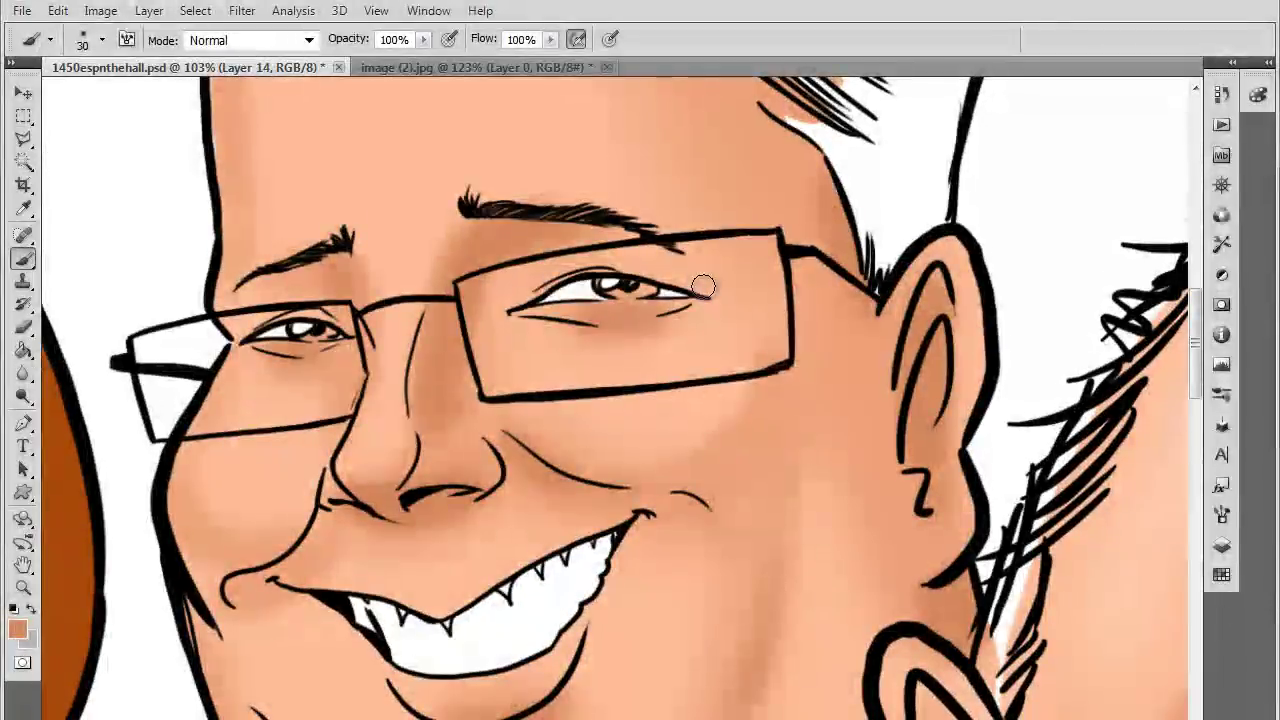
Enlarge the brush to 125 px and darken the side of the middle man's forehead along the hairline and temple
scroll(703, 287, "up", 5)
scroll(750, 290, "up", 1)
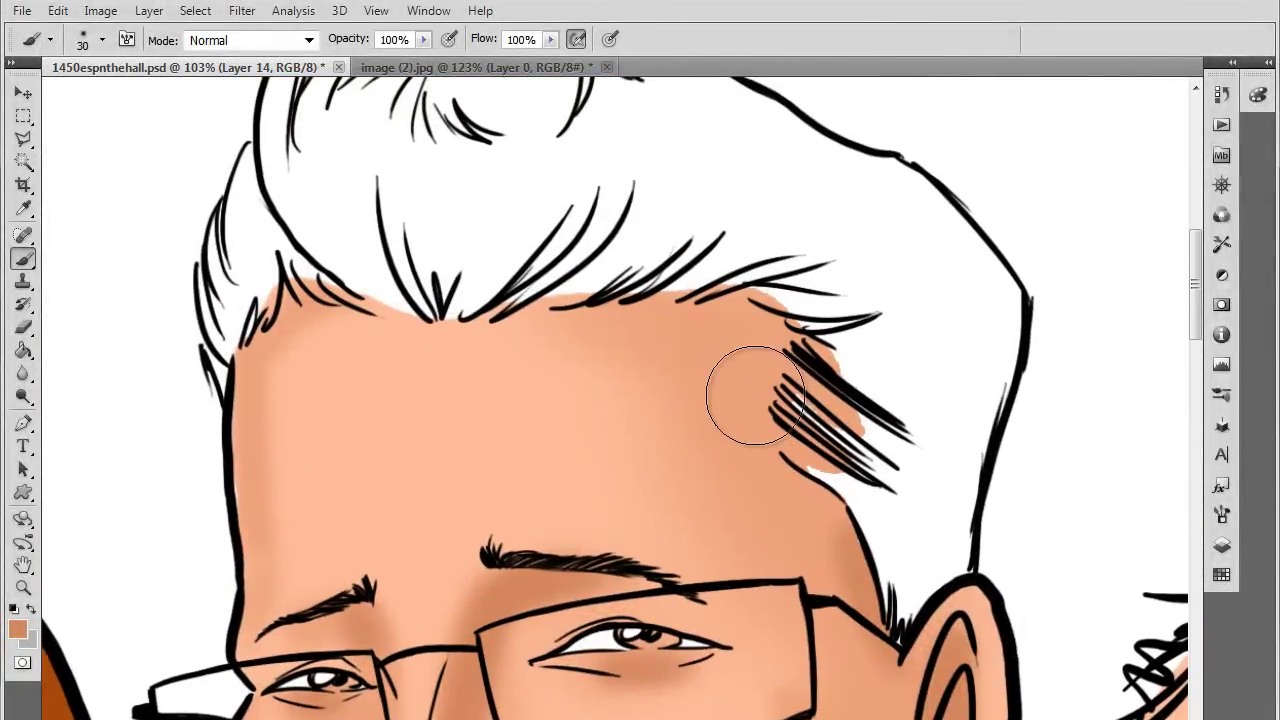
mouse_move(772, 333)
left_mouse_down()
mouse_move(799, 457)
mouse_move(854, 550)
left_mouse_up()
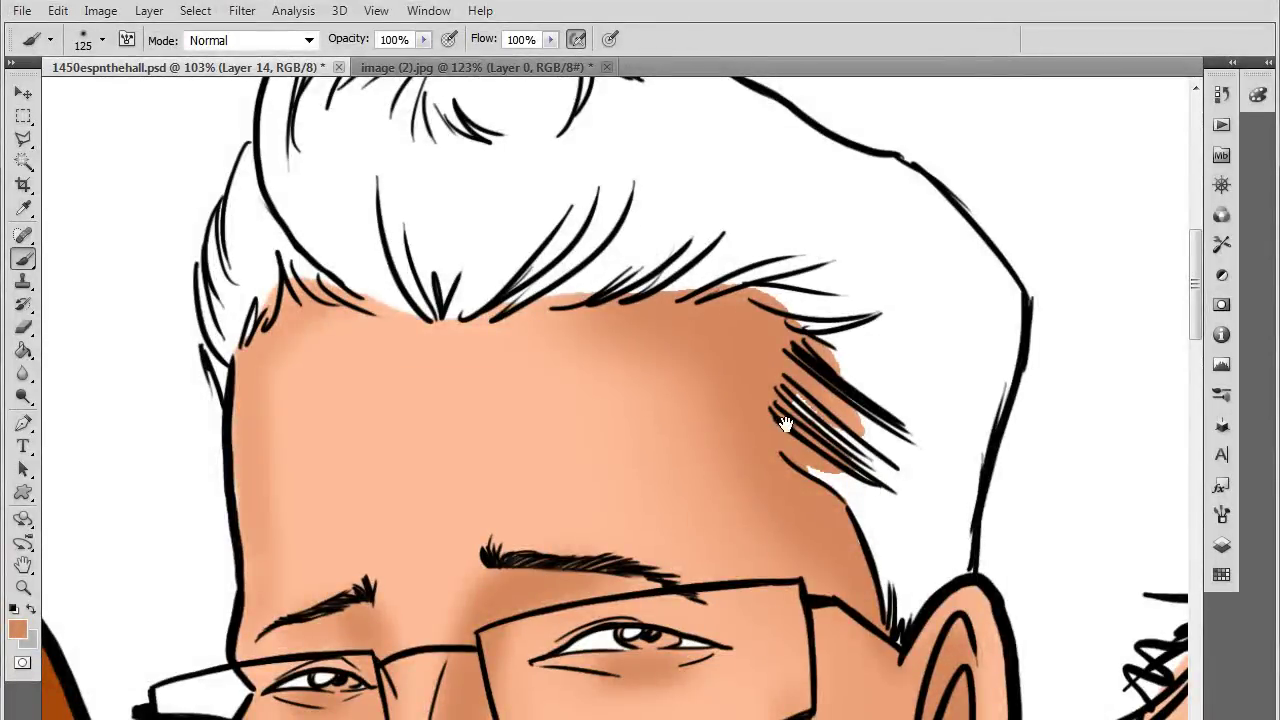
Paint deep shadow on the side of the bearded man's forehead along the hairline with a 70 px brush
scroll(810, 530, "down", 5)
scroll(810, 530, "left", 3)
scroll(808, 545, "down", 3)
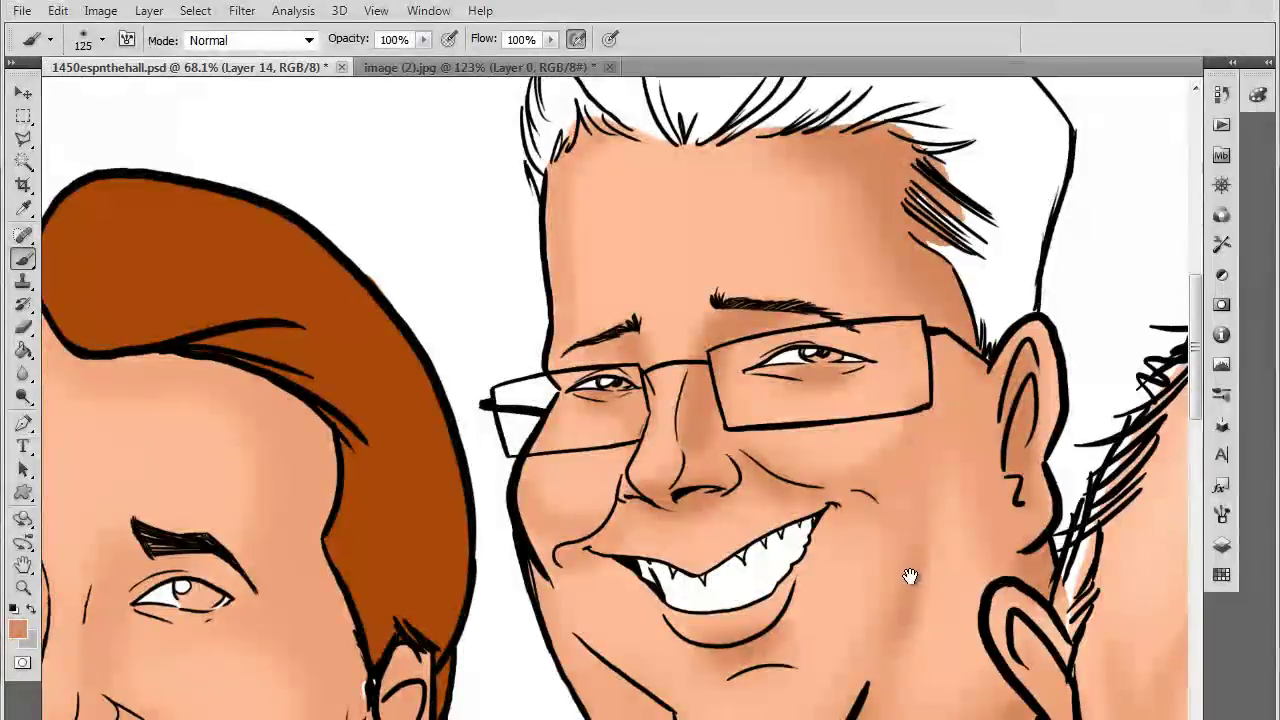
left_click_drag(886, 671, 908, 493)
scroll(833, 565, "down", 4)
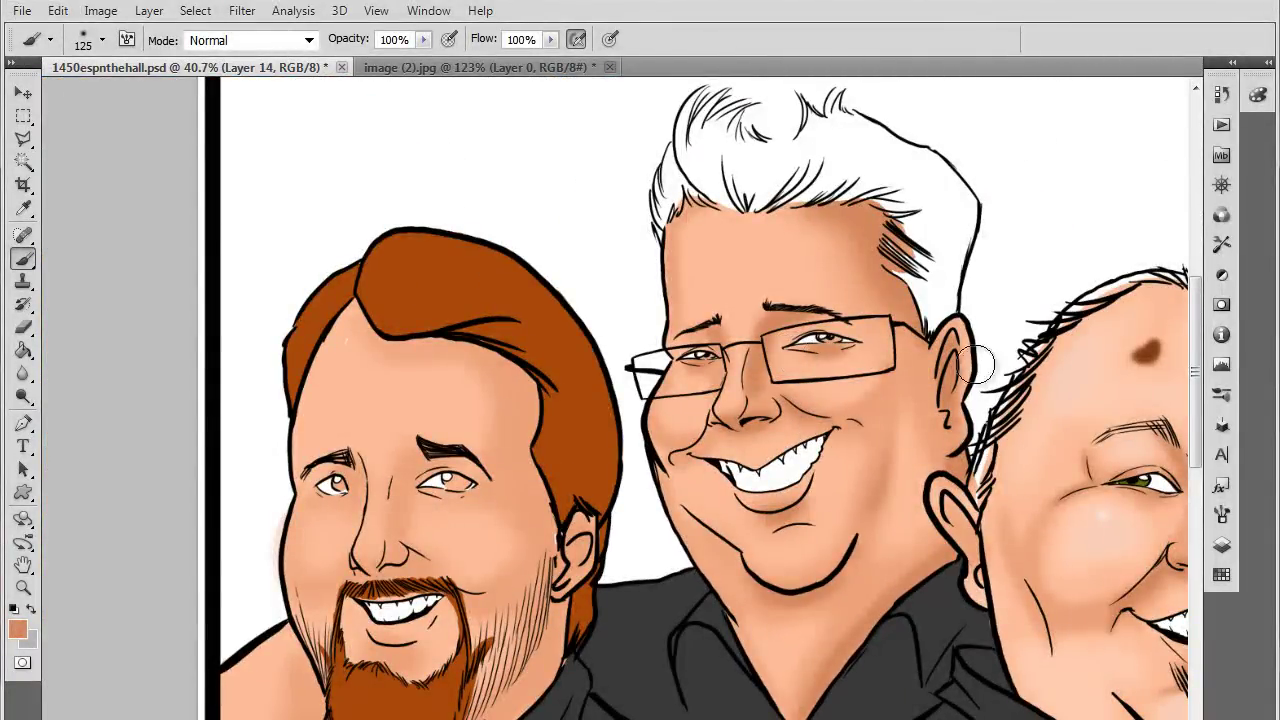
mouse_move(800, 668)
left_mouse_down()
mouse_move(831, 597)
mouse_move(826, 620)
left_mouse_up()
left_click_drag(831, 555, 829, 624)
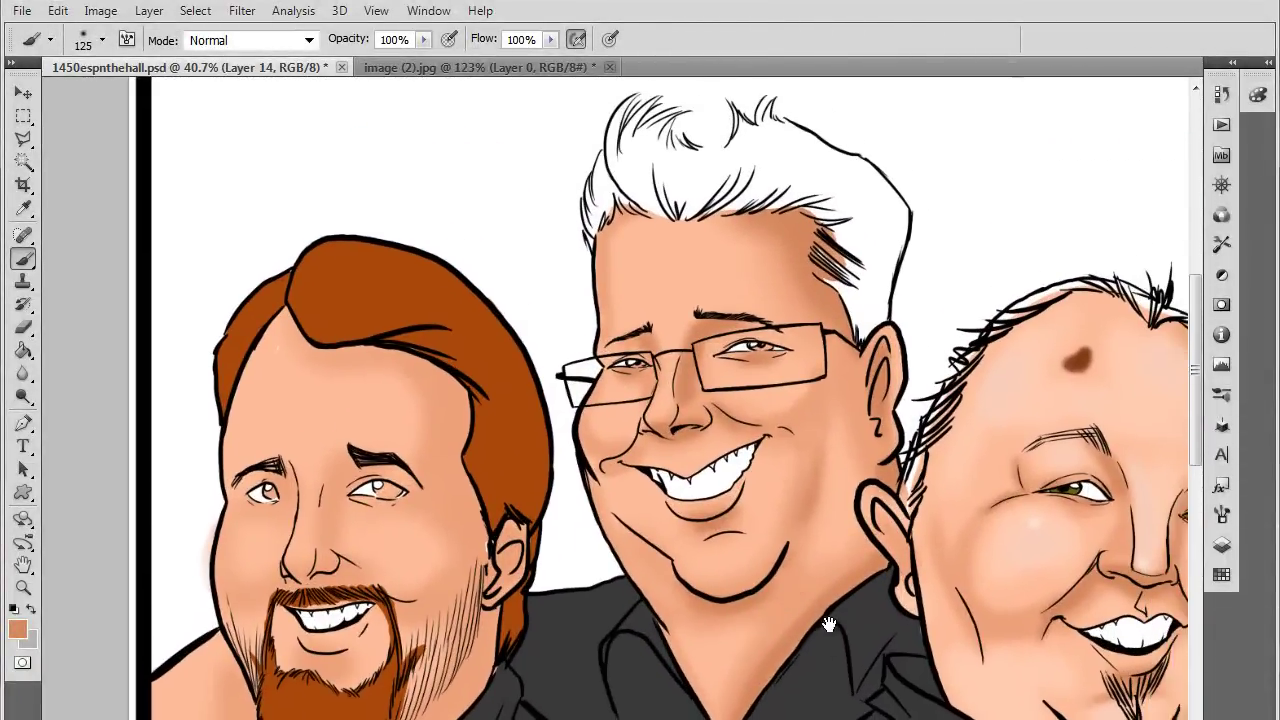
scroll(829, 625, "up", 4)
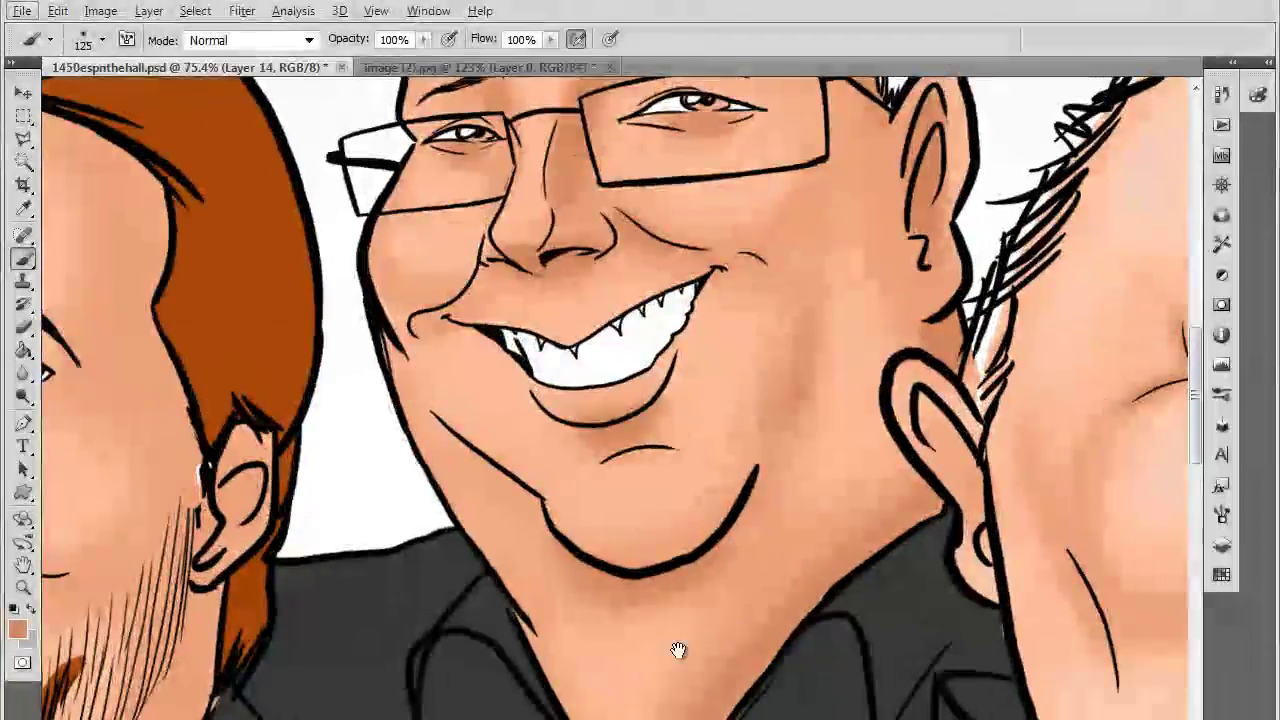
mouse_move(317, 657)
left_mouse_down()
mouse_move(764, 554)
mouse_move(803, 591)
mouse_move(786, 719)
left_mouse_up()
mouse_move(606, 274)
left_mouse_down()
mouse_move(617, 304)
mouse_move(619, 284)
mouse_move(609, 399)
mouse_move(642, 480)
left_mouse_up()
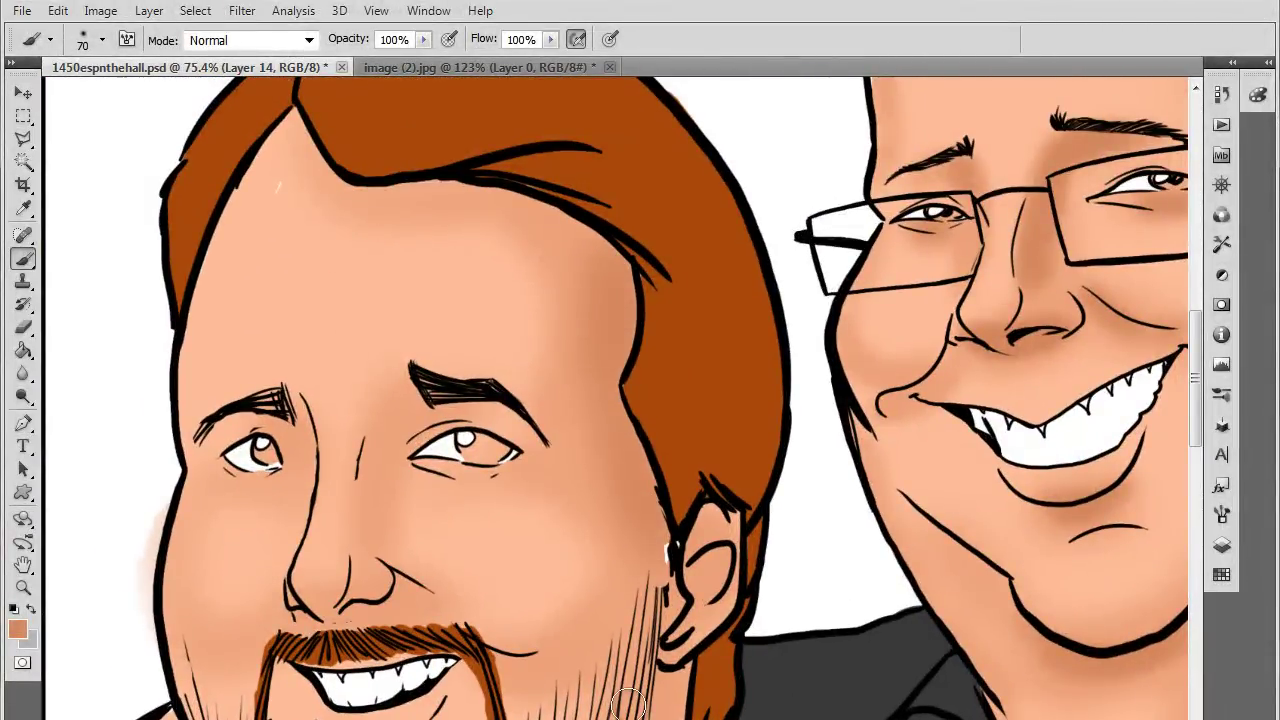
Reduce the brush to 60 px and paint deep shadow along the bearded man's sideburn, jaw and stubble
key("bracketleft")
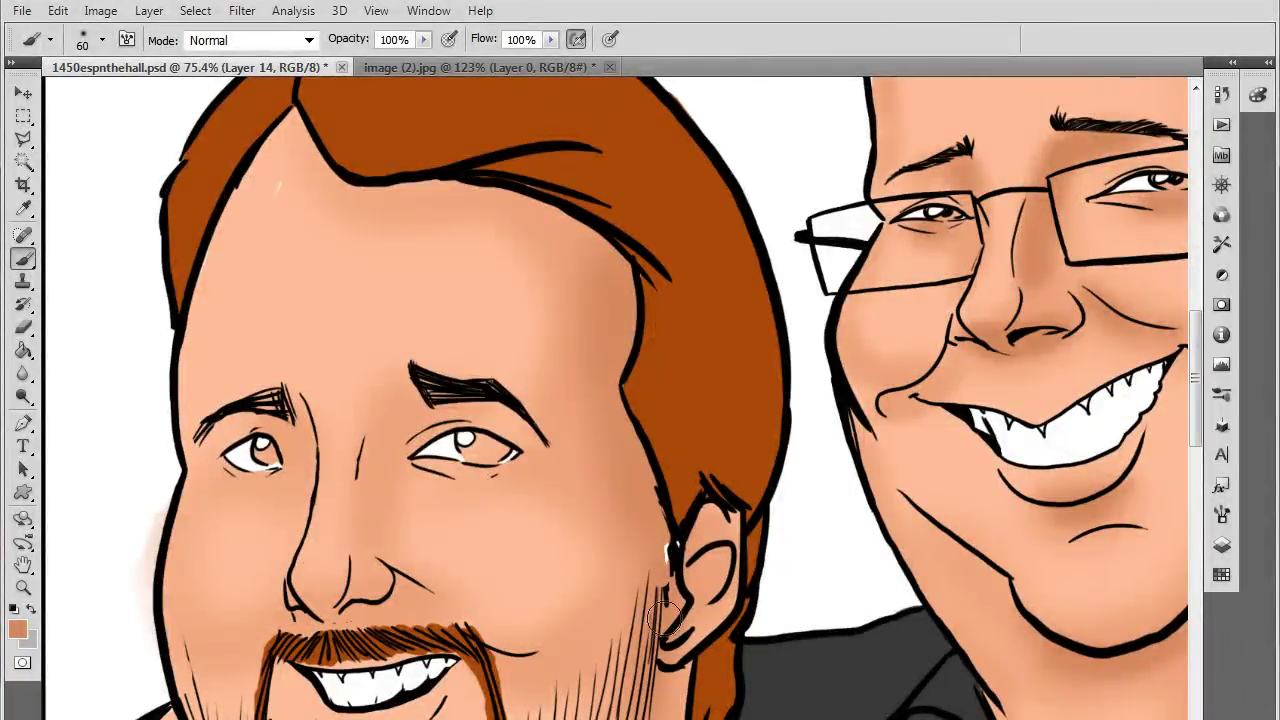
mouse_move(699, 668)
left_mouse_down()
mouse_move(744, 478)
mouse_move(711, 611)
mouse_move(713, 558)
mouse_move(694, 591)
mouse_move(664, 477)
mouse_move(580, 609)
mouse_move(624, 533)
mouse_move(660, 527)
left_mouse_up()
left_click_drag(283, 556, 262, 530)
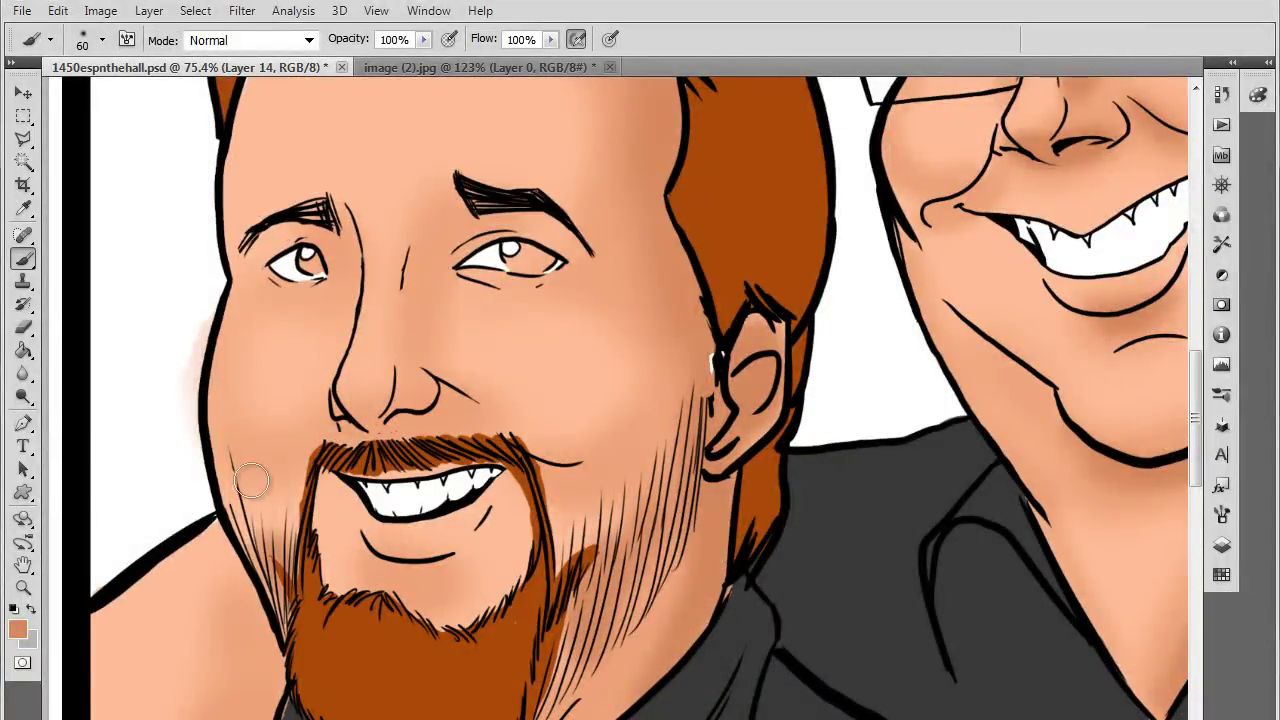
mouse_move(640, 534)
left_mouse_down()
mouse_move(612, 561)
mouse_move(710, 358)
left_mouse_up()
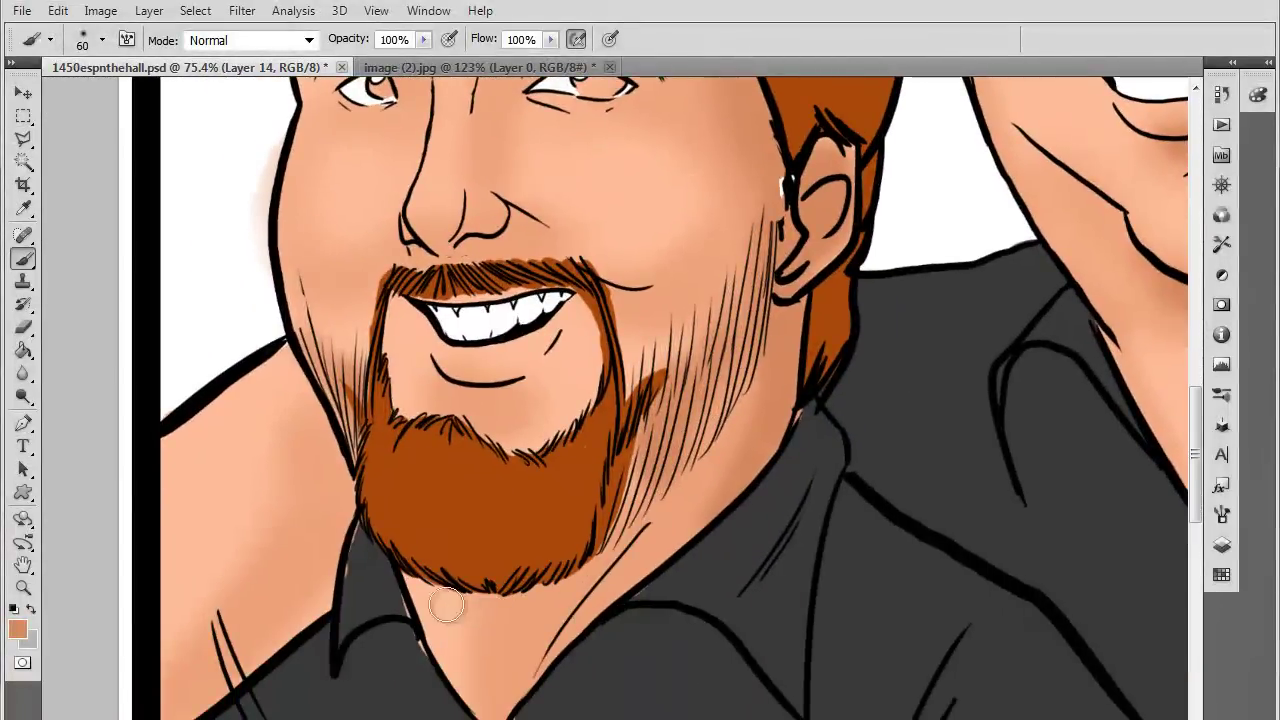
Add deep shadow on the bearded man's neck beneath the beard and under his lower lip
mouse_move(462, 610)
left_mouse_down()
mouse_move(520, 609)
mouse_move(608, 545)
mouse_move(559, 589)
mouse_move(727, 410)
mouse_move(653, 574)
mouse_move(652, 632)
mouse_move(716, 547)
left_mouse_up()
left_click_drag(452, 541, 520, 532)
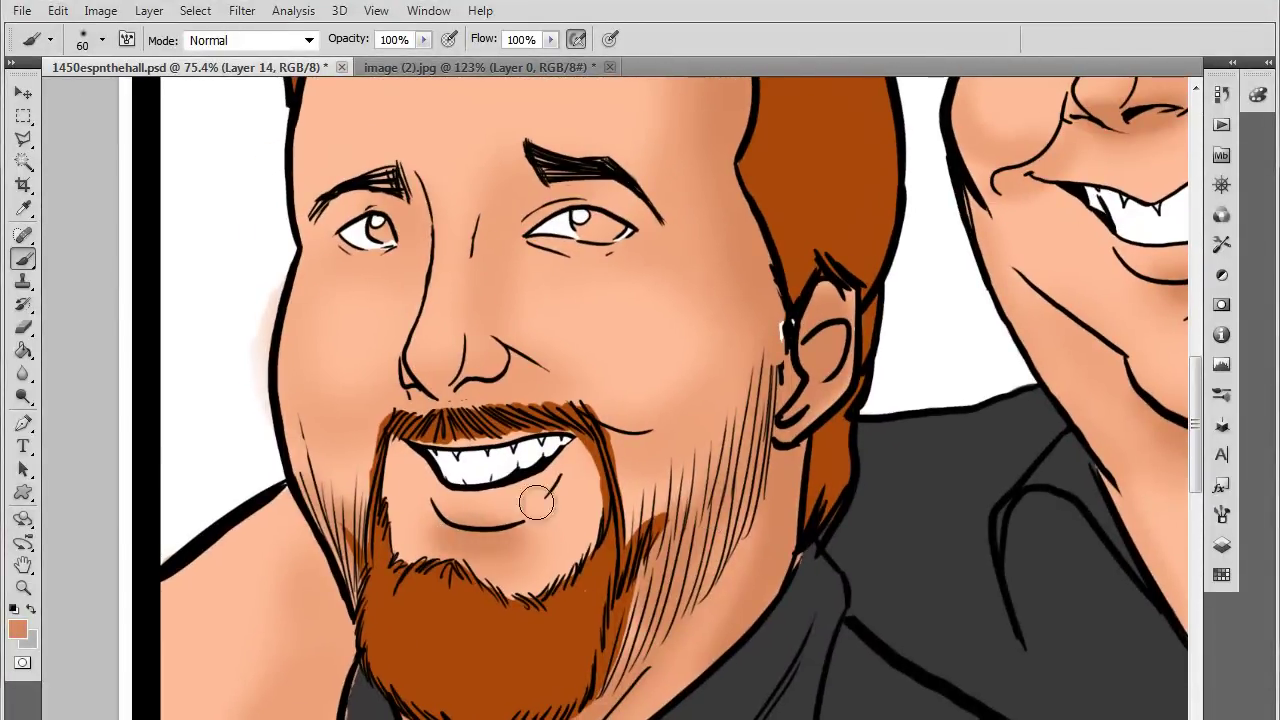
left_click_drag(531, 470, 551, 575)
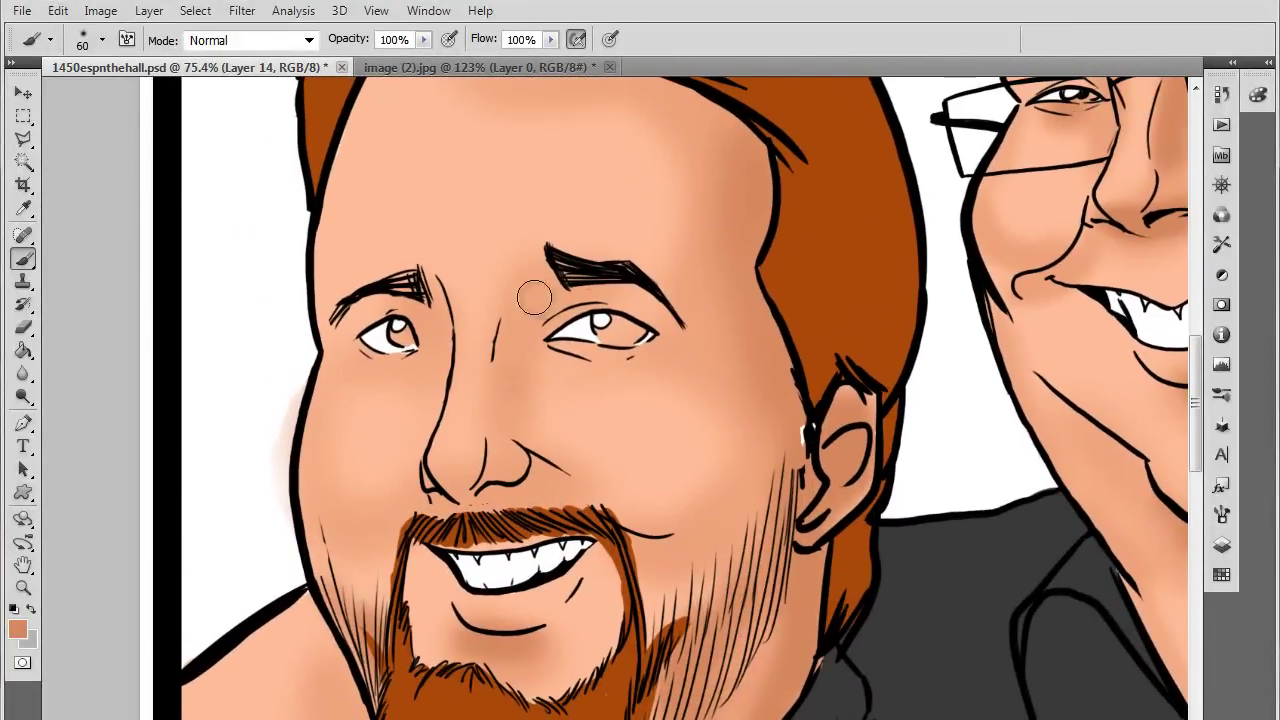
Darken the bearded man's inner eye sockets and the shadowed side of his nose
mouse_move(534, 297)
left_mouse_down()
mouse_move(537, 309)
mouse_move(573, 297)
left_mouse_up()
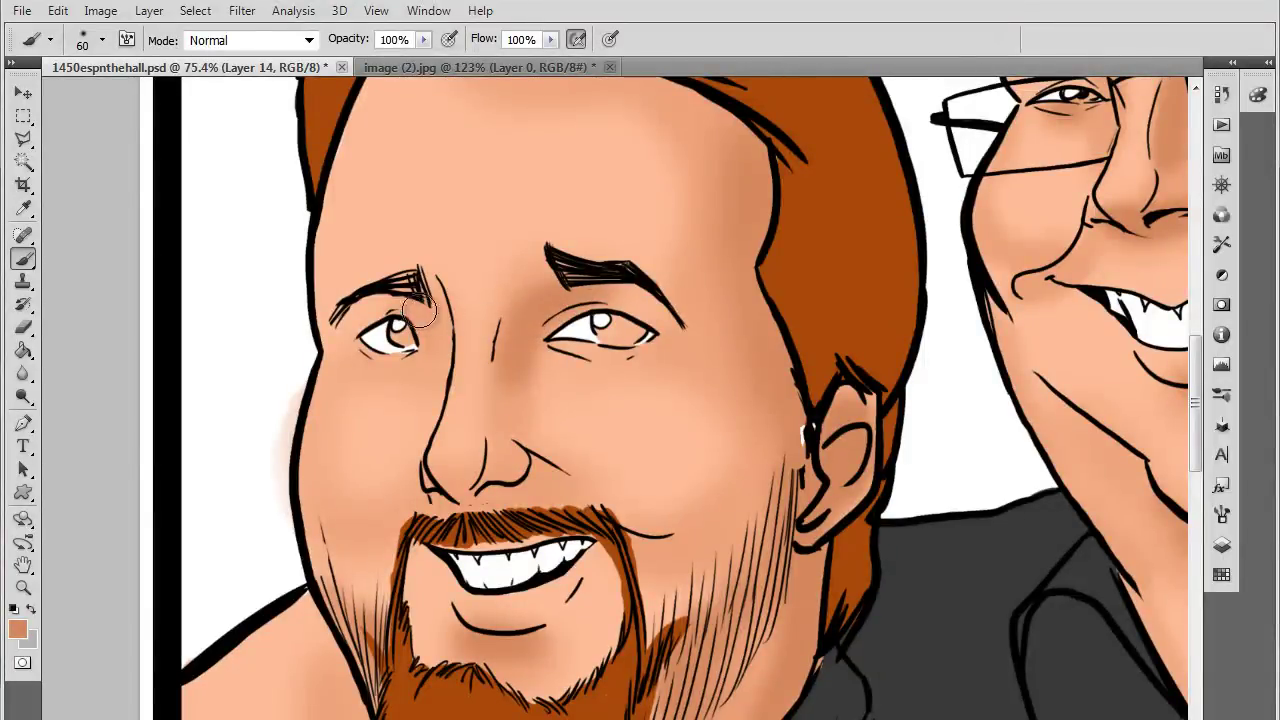
left_click_drag(419, 312, 424, 305)
left_click_drag(496, 467, 500, 399)
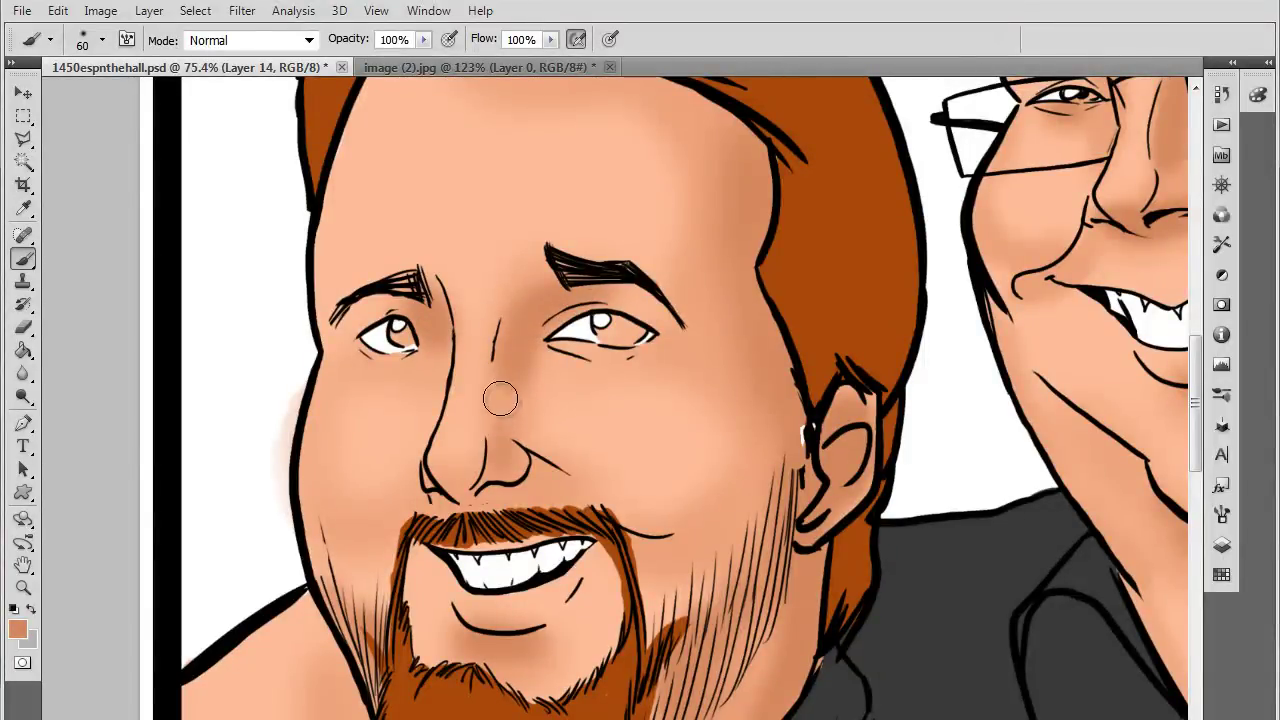
mouse_move(488, 475)
left_mouse_down()
mouse_move(549, 465)
mouse_move(530, 470)
mouse_move(537, 462)
mouse_move(577, 486)
left_mouse_up()
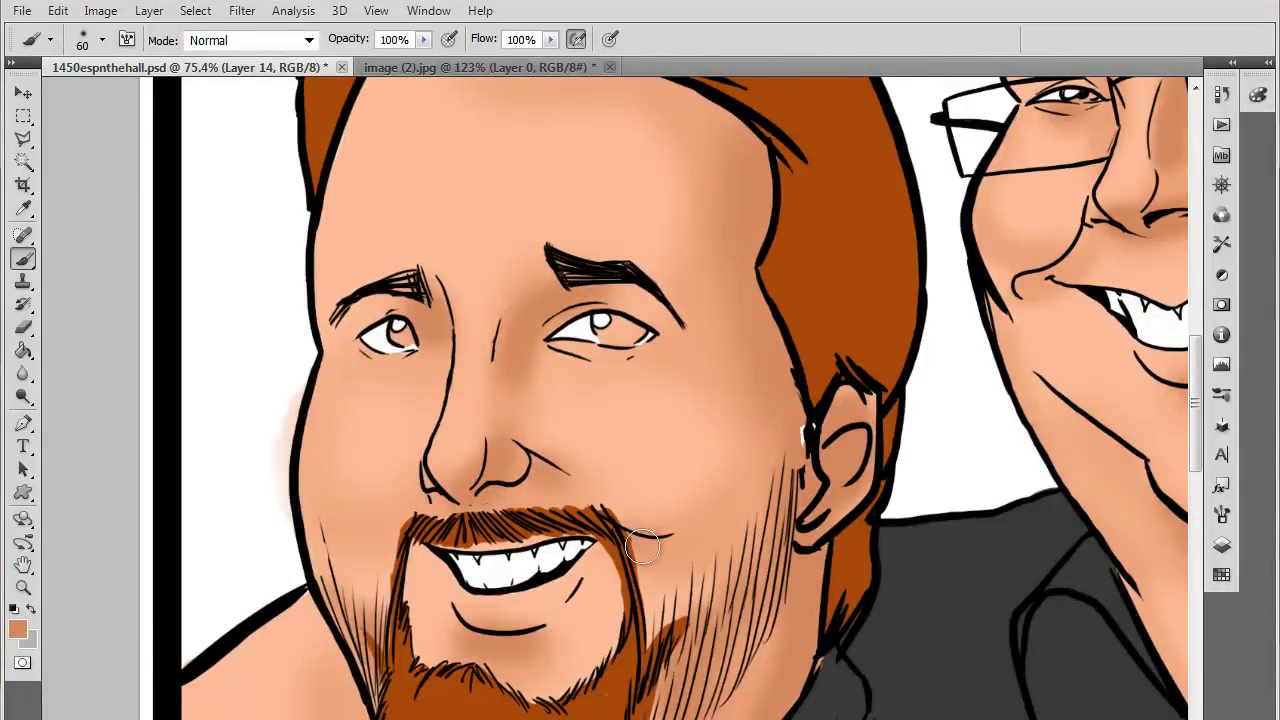
Deepen the shadow around the bearded man's cheeks and along the front hairline of his forehead
mouse_move(643, 547)
left_mouse_down()
mouse_move(646, 516)
mouse_move(679, 493)
left_mouse_up()
left_click_drag(387, 545, 452, 485)
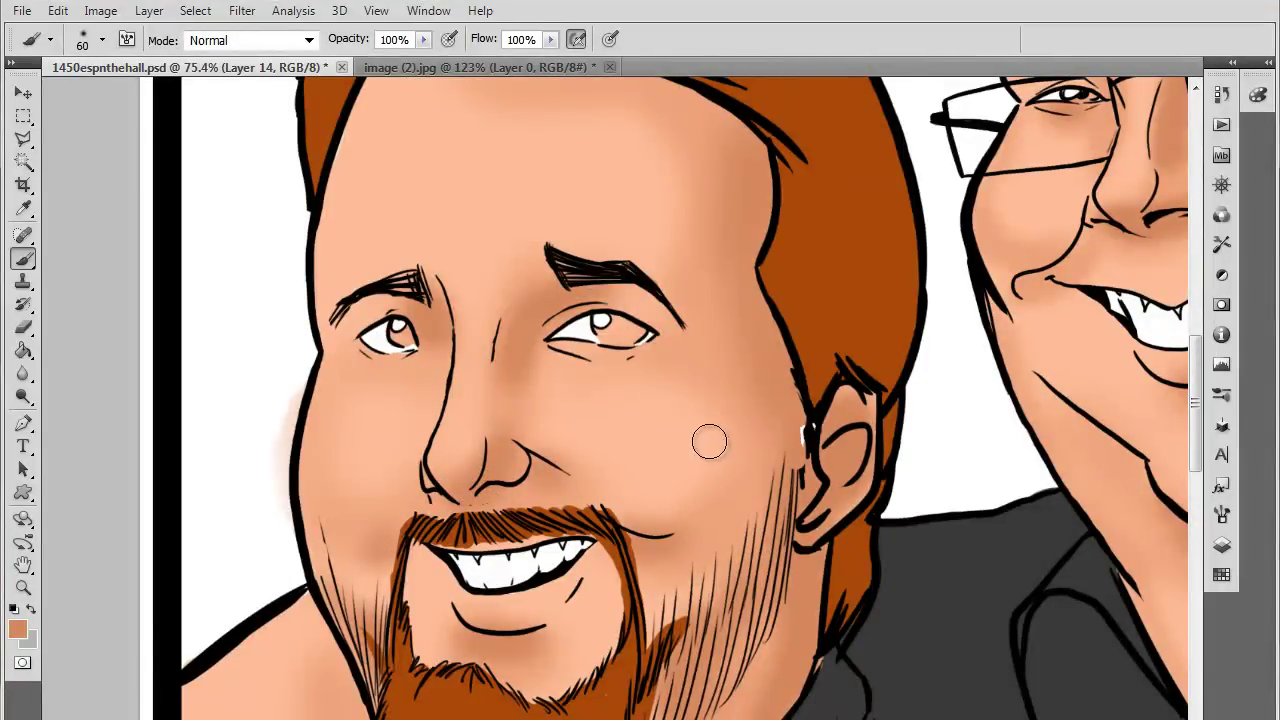
mouse_move(709, 442)
left_mouse_down()
mouse_move(717, 489)
mouse_move(686, 499)
mouse_move(719, 461)
mouse_move(726, 482)
mouse_move(712, 494)
mouse_move(759, 388)
mouse_move(711, 503)
left_mouse_up()
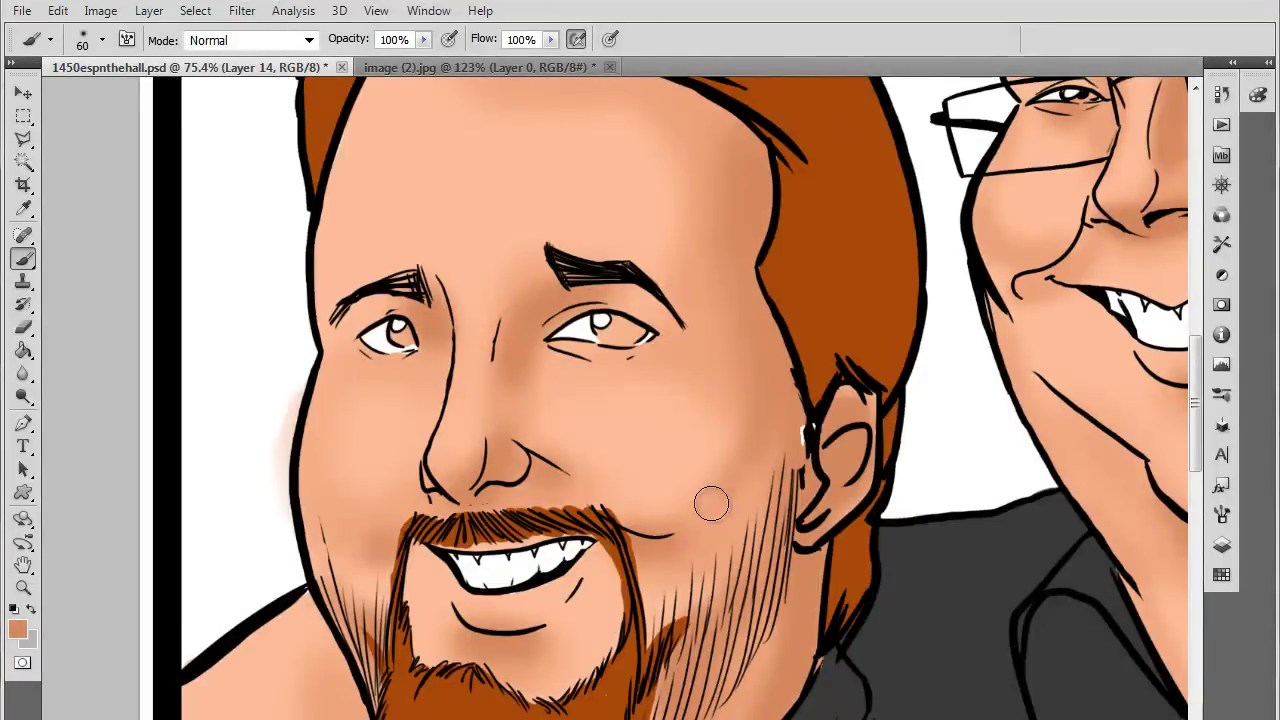
scroll(715, 350, "up", 3)
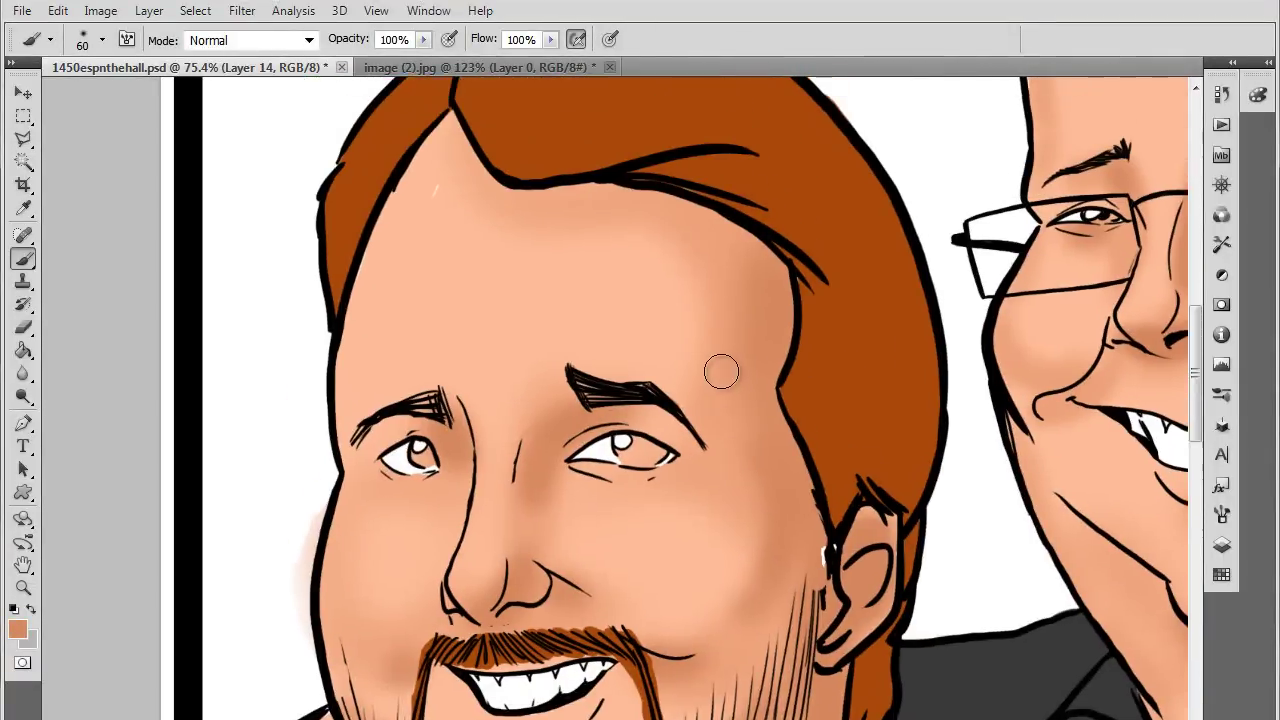
left_click_drag(546, 243, 516, 241)
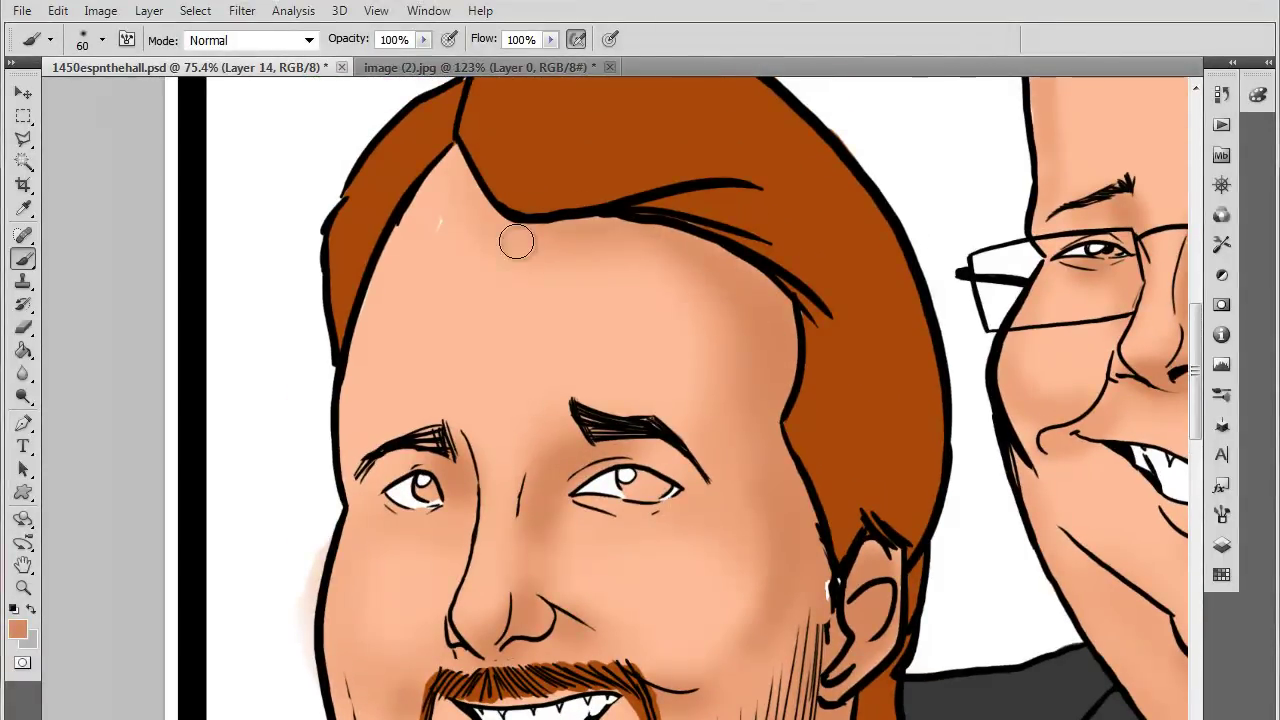
Paint deep shadow on the arm behind the bearded man, along his shirt collar and shoulder
scroll(800, 530, "down", 4)
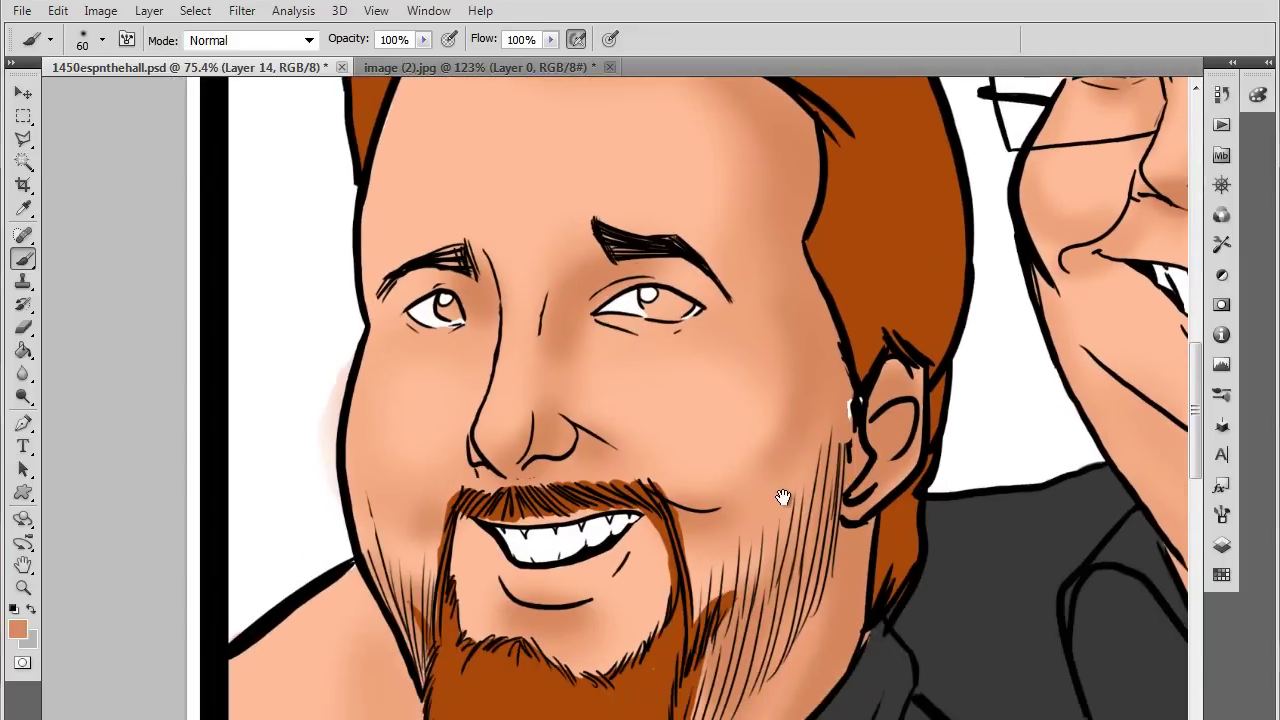
scroll(789, 488, "down", 4)
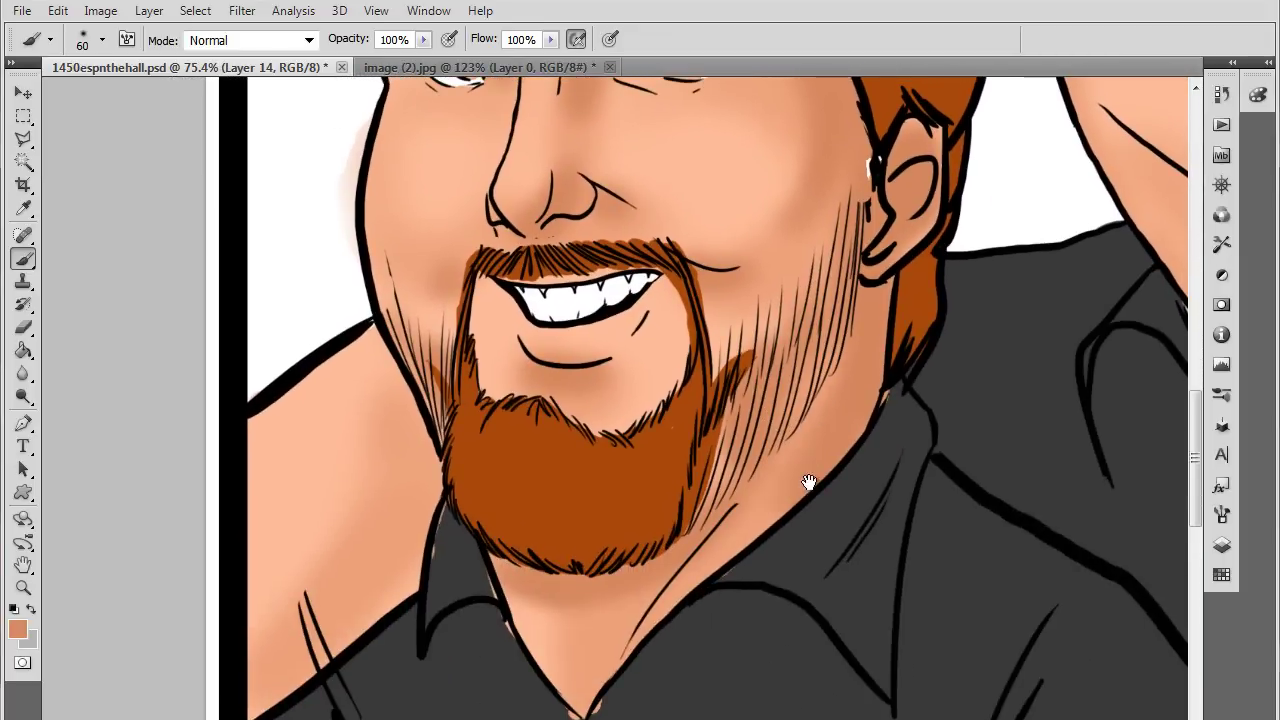
scroll(663, 614, "up", 3)
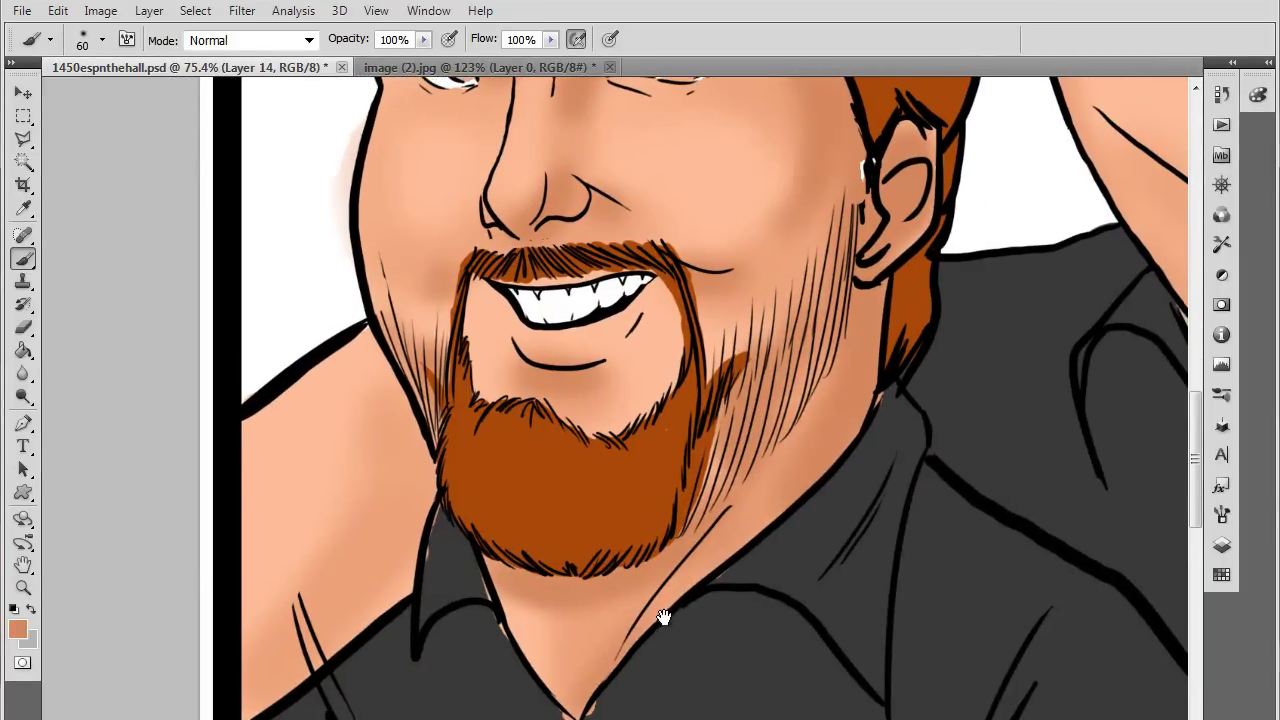
mouse_move(423, 674)
left_mouse_down()
mouse_move(430, 605)
mouse_move(471, 497)
left_mouse_up()
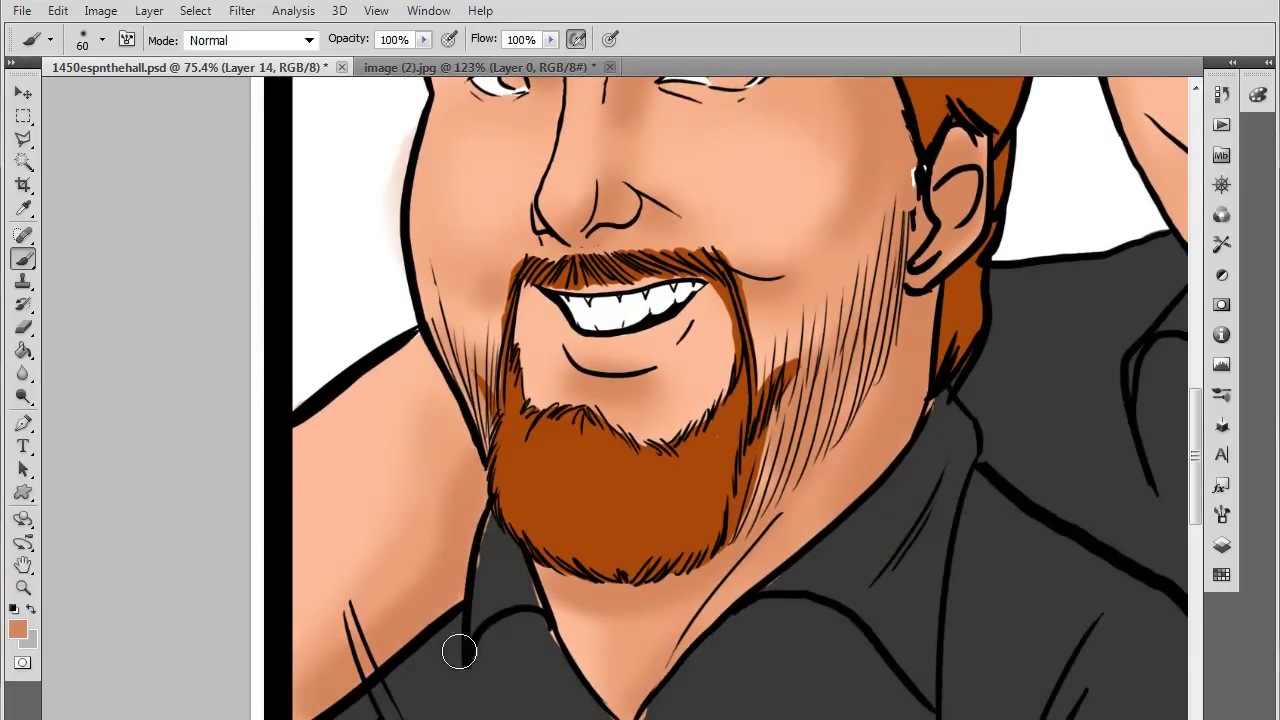
Darken the arm beside the goateed man's collar with deep shadow
mouse_move(779, 505)
left_mouse_down()
mouse_move(557, 503)
mouse_move(265, 458)
left_mouse_up()
scroll(704, 505, "right", 10)
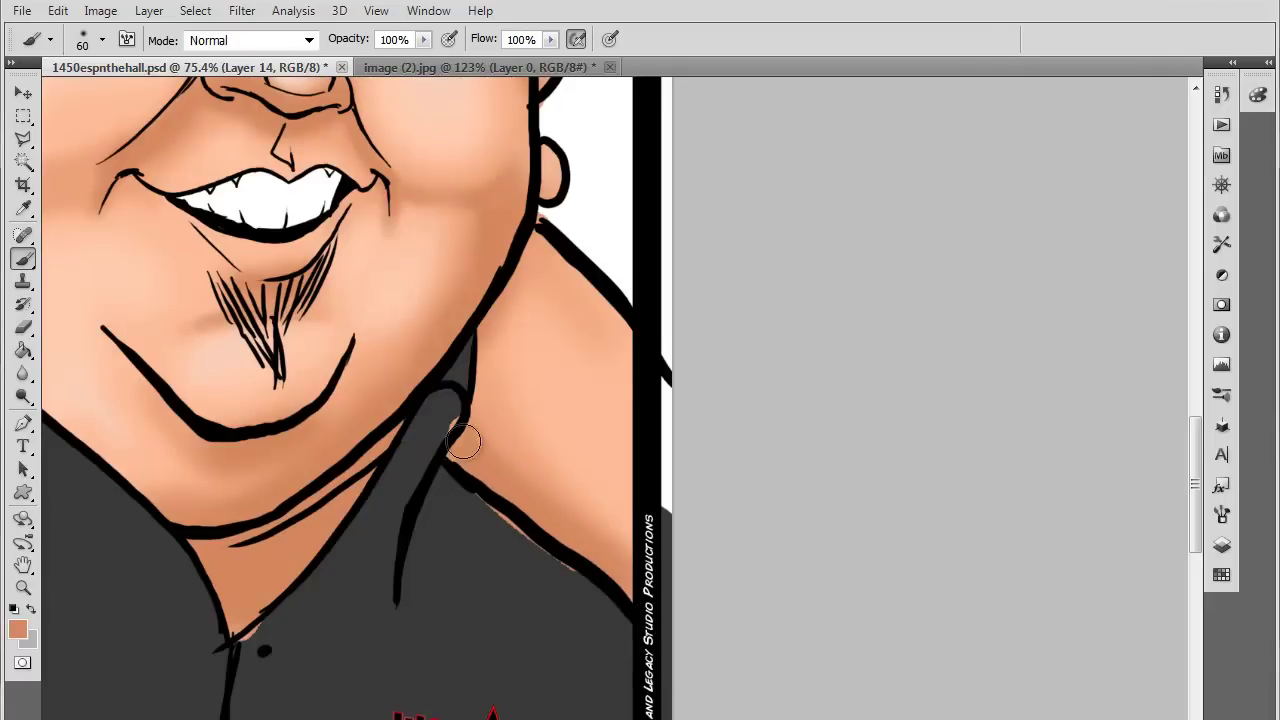
left_click_drag(474, 363, 474, 419)
Choose the First Highlight swatch as the painting colour
mouse_move(491, 540)
left_mouse_down()
mouse_move(620, 663)
mouse_move(677, 631)
mouse_move(863, 631)
left_mouse_up()
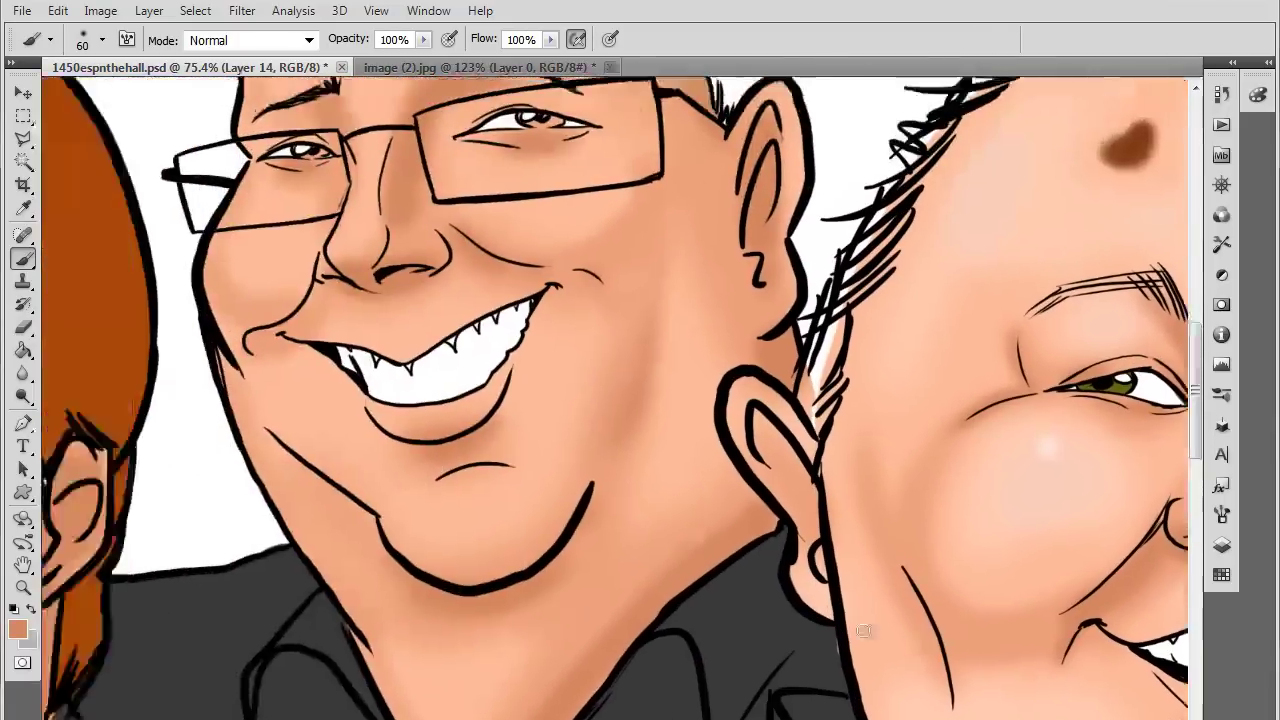
scroll(863, 631, "left", 10)
scroll(851, 597, "down", 2)
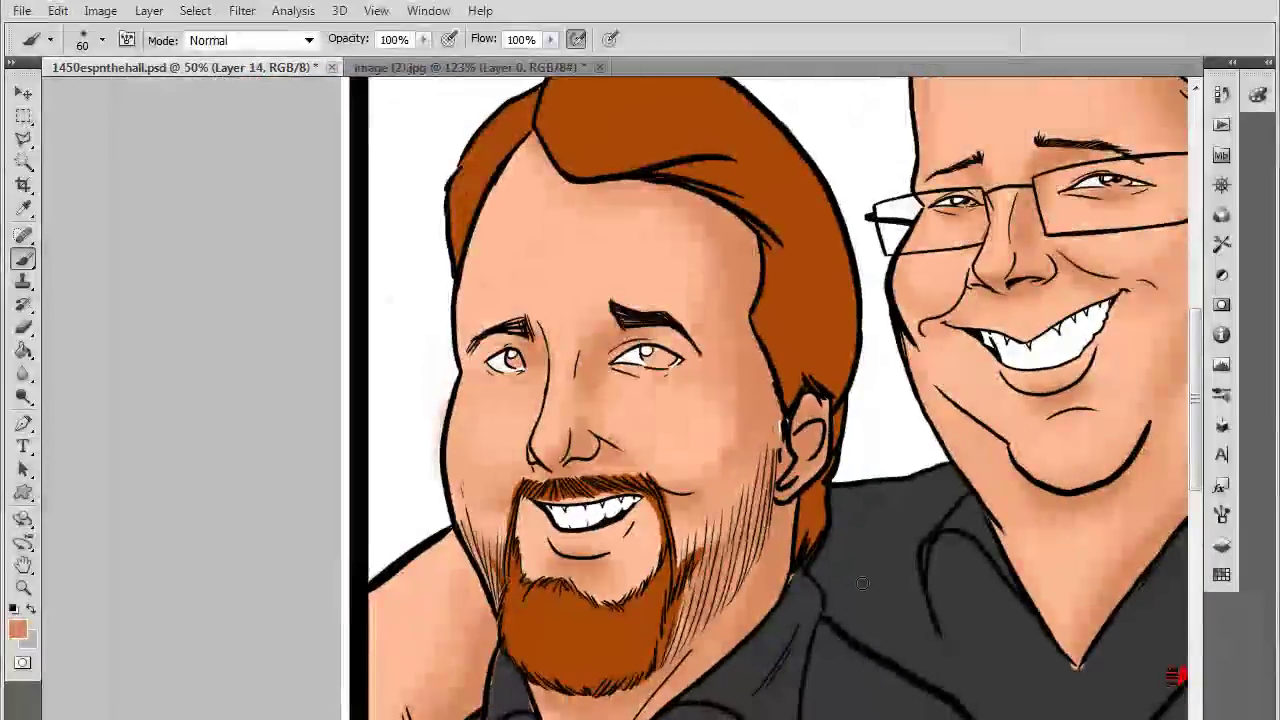
scroll(862, 583, "down", 3)
left_click_drag(1184, 642, 782, 589)
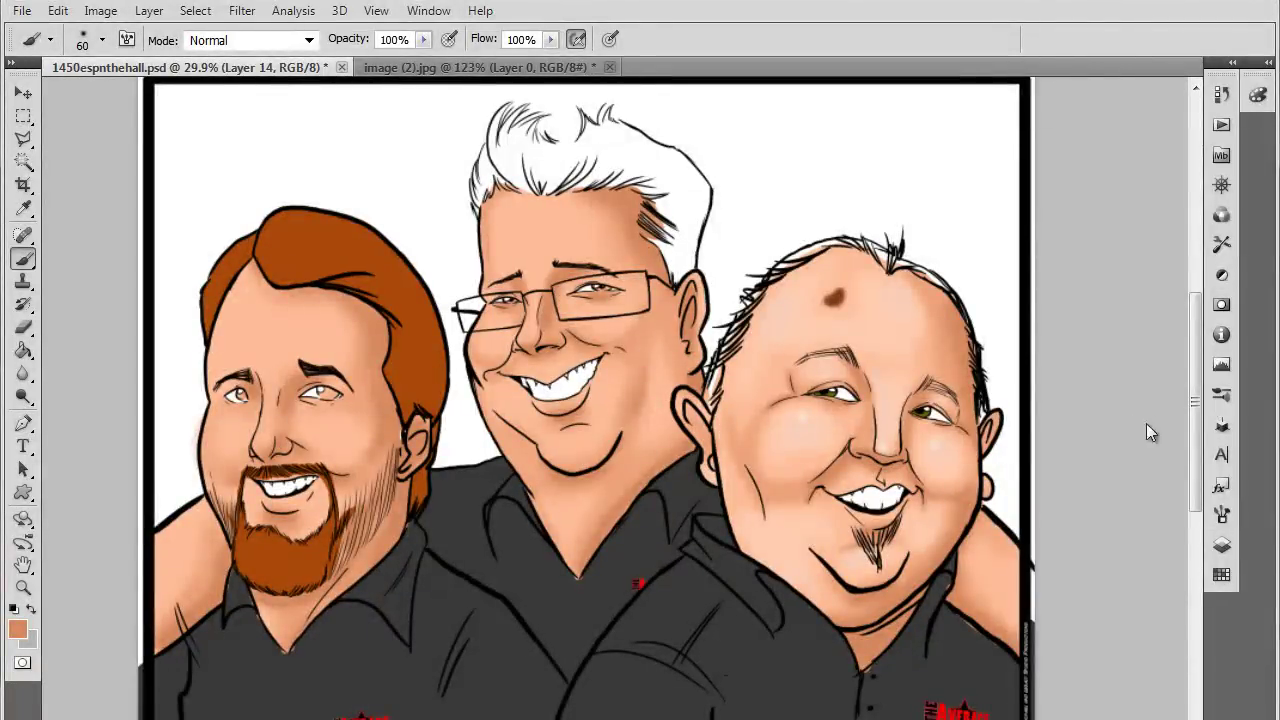
left_click(1222, 546)
left_click(1222, 574)
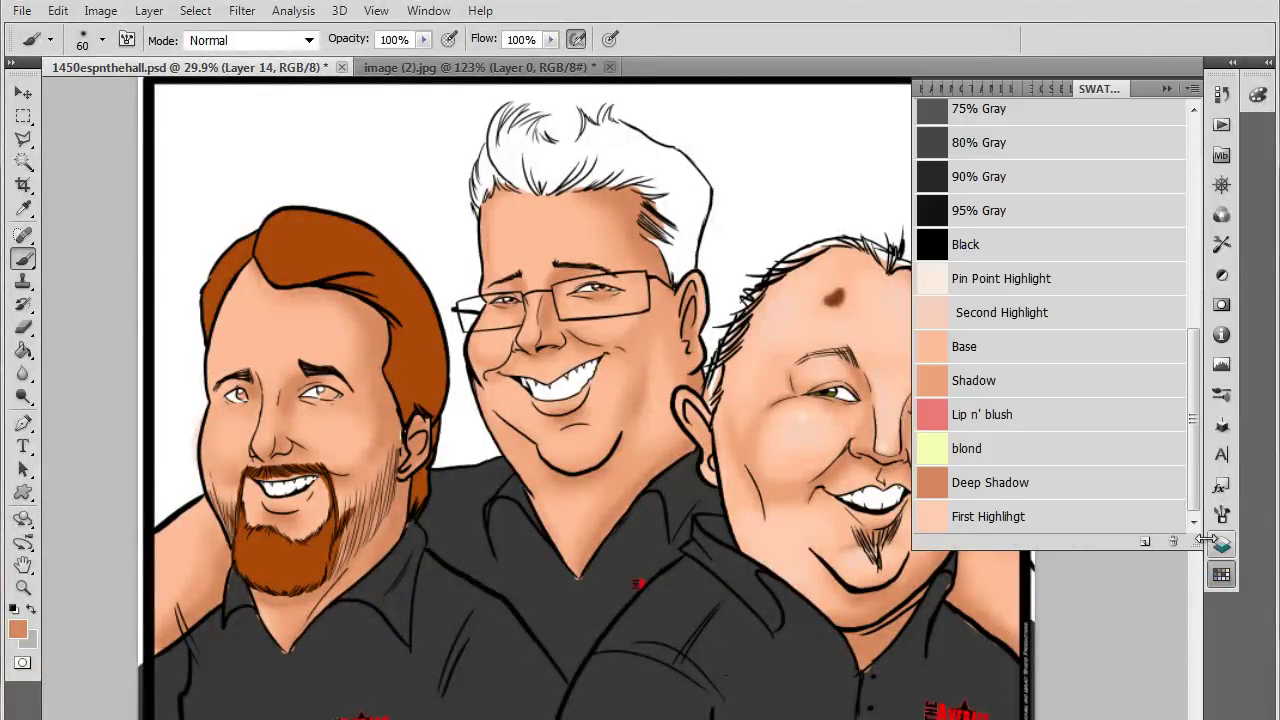
left_click(1011, 512)
left_click(1167, 91)
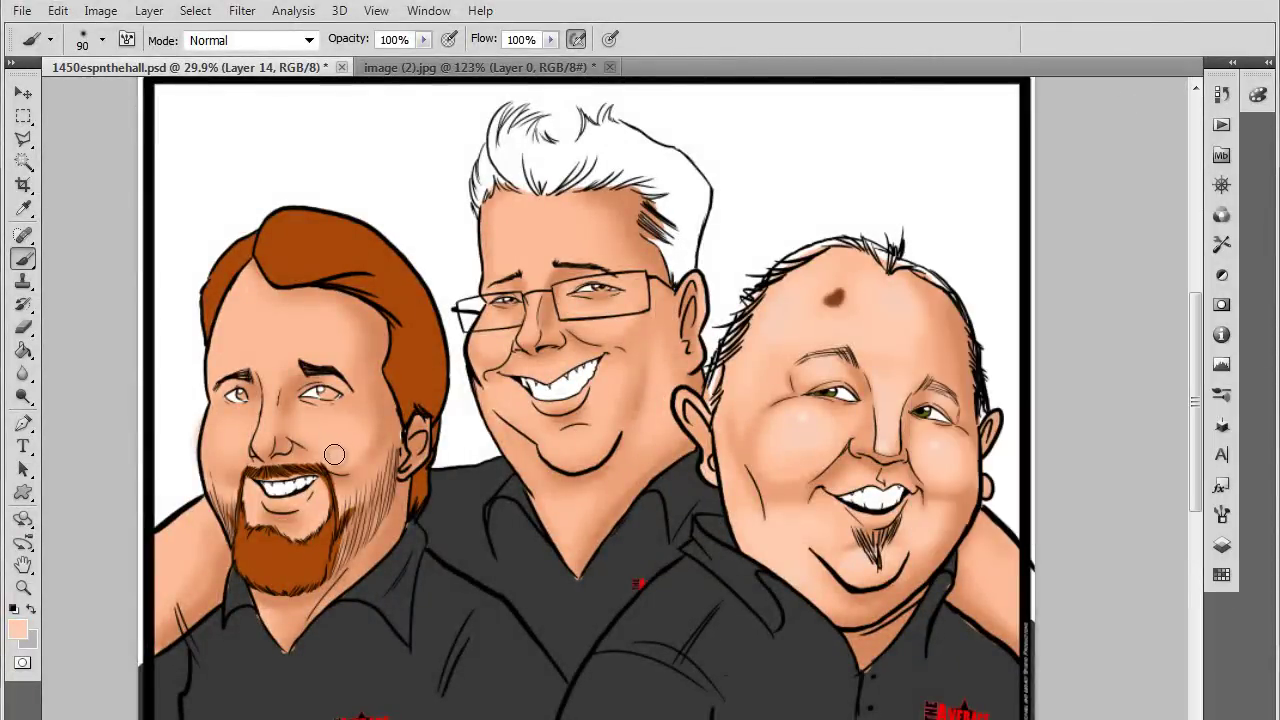
Paint first highlights on both of the bearded man's cheeks with a 90 px brush
scroll(334, 454, "up", 6)
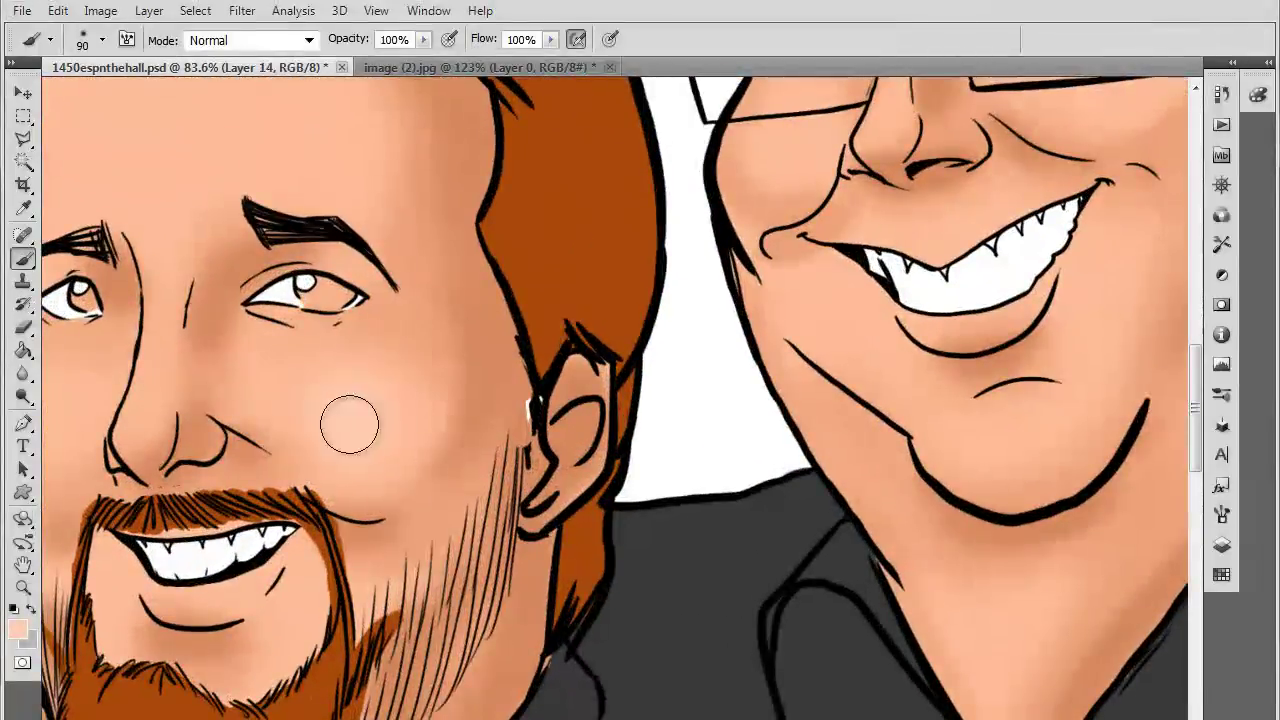
left_click_drag(360, 483, 618, 535)
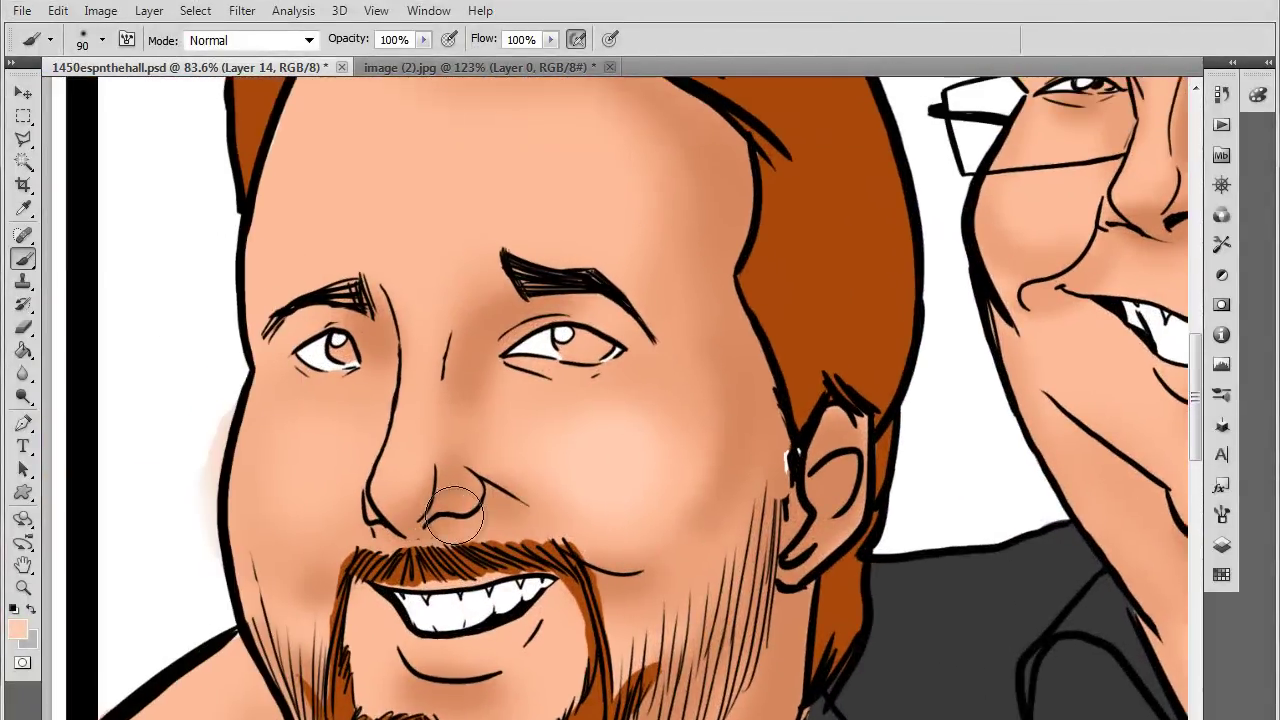
scroll(371, 463, "left", 1)
scroll(570, 570, "up", 3)
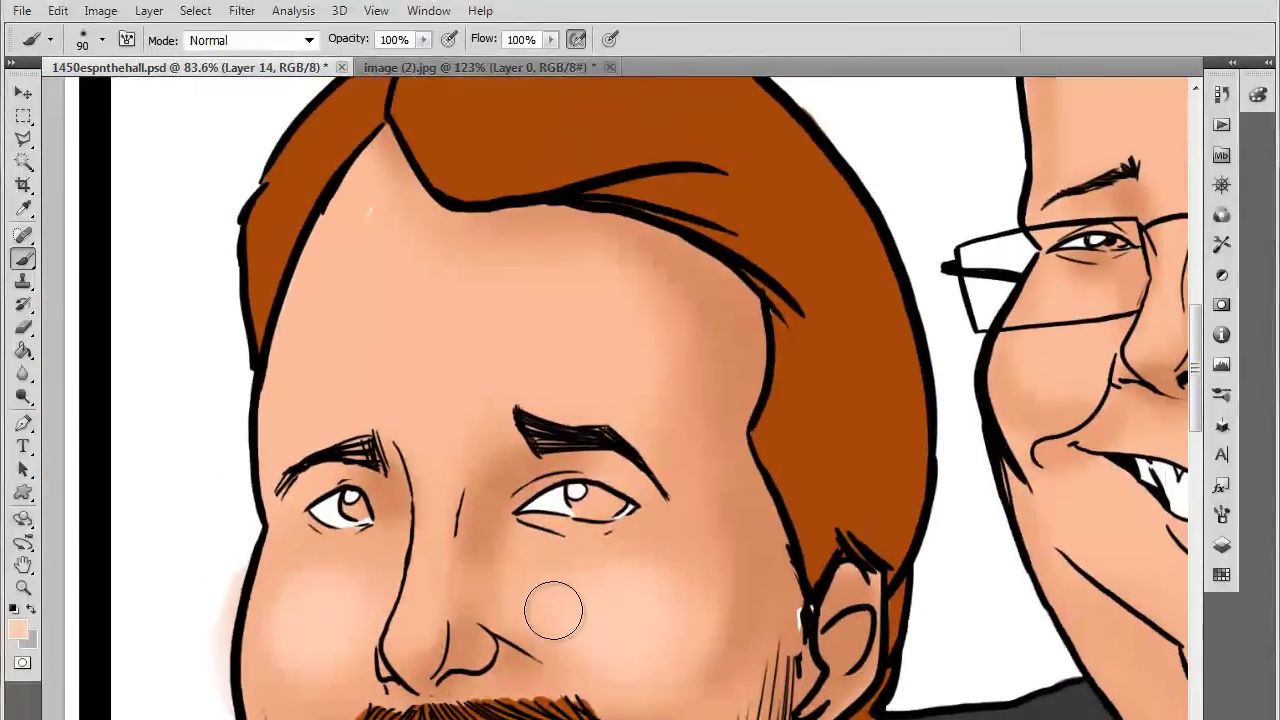
Try a highlight stroke across the bearded man's forehead and undo it
mouse_move(342, 300)
left_mouse_down()
mouse_move(333, 354)
mouse_move(334, 333)
mouse_move(360, 362)
mouse_move(453, 274)
left_mouse_up()
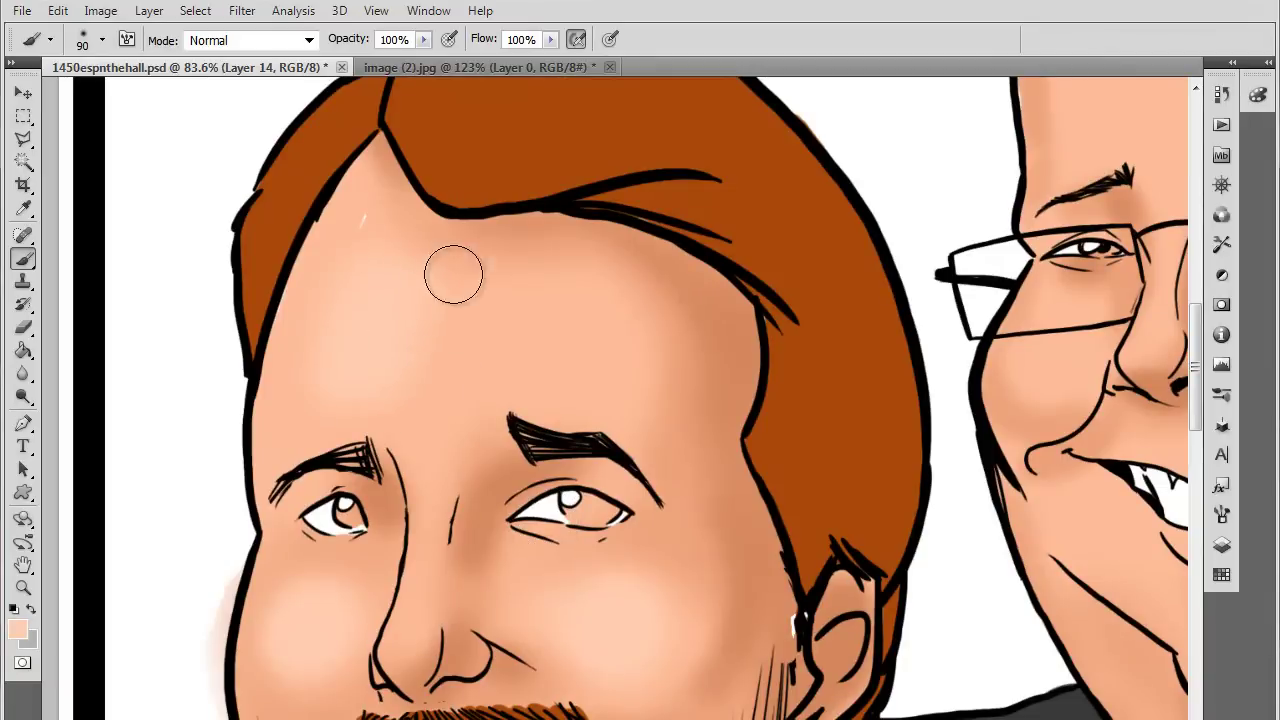
key("ctrl+z")
key("z")
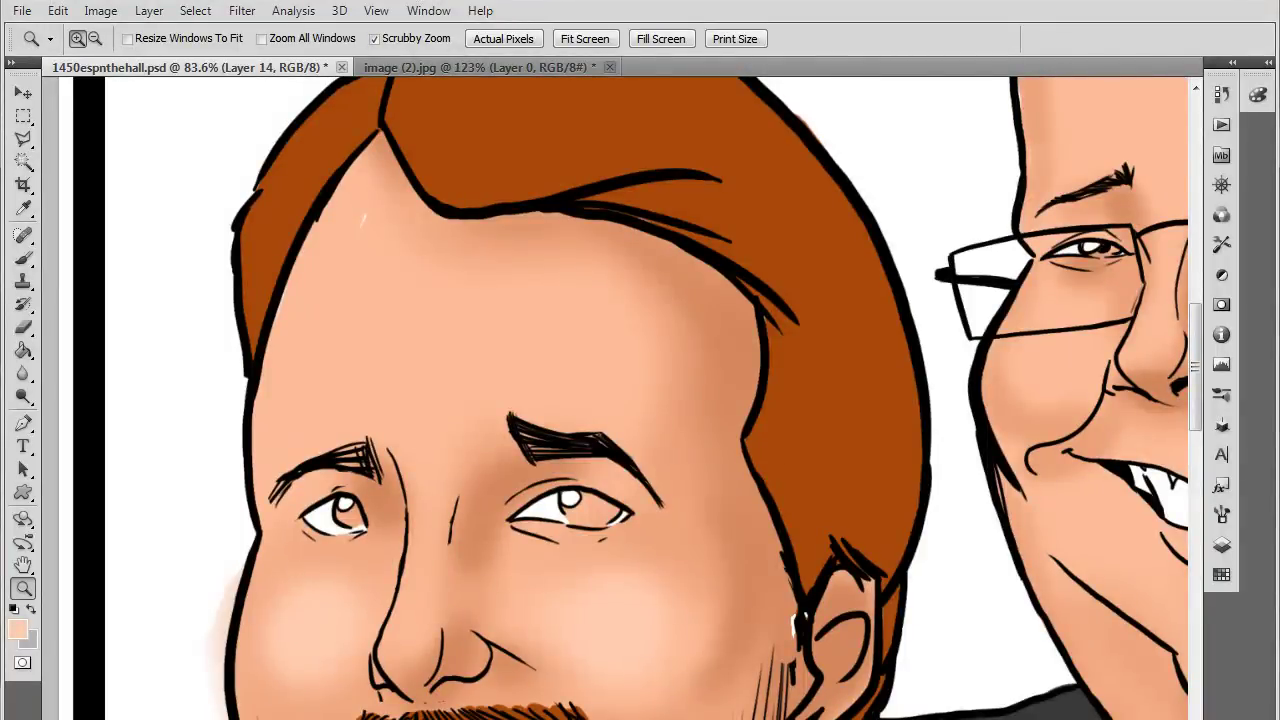
left_click_drag(866, 589, 866, 506)
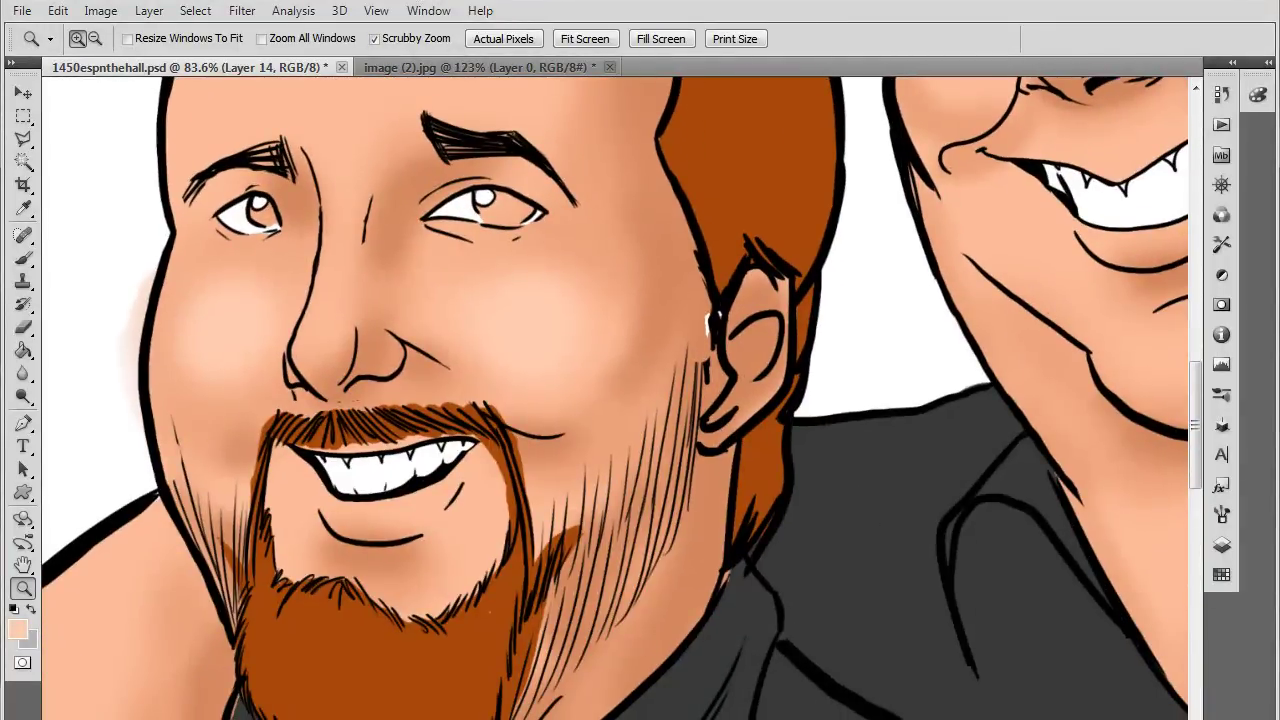
left_click_drag(802, 716, 782, 716)
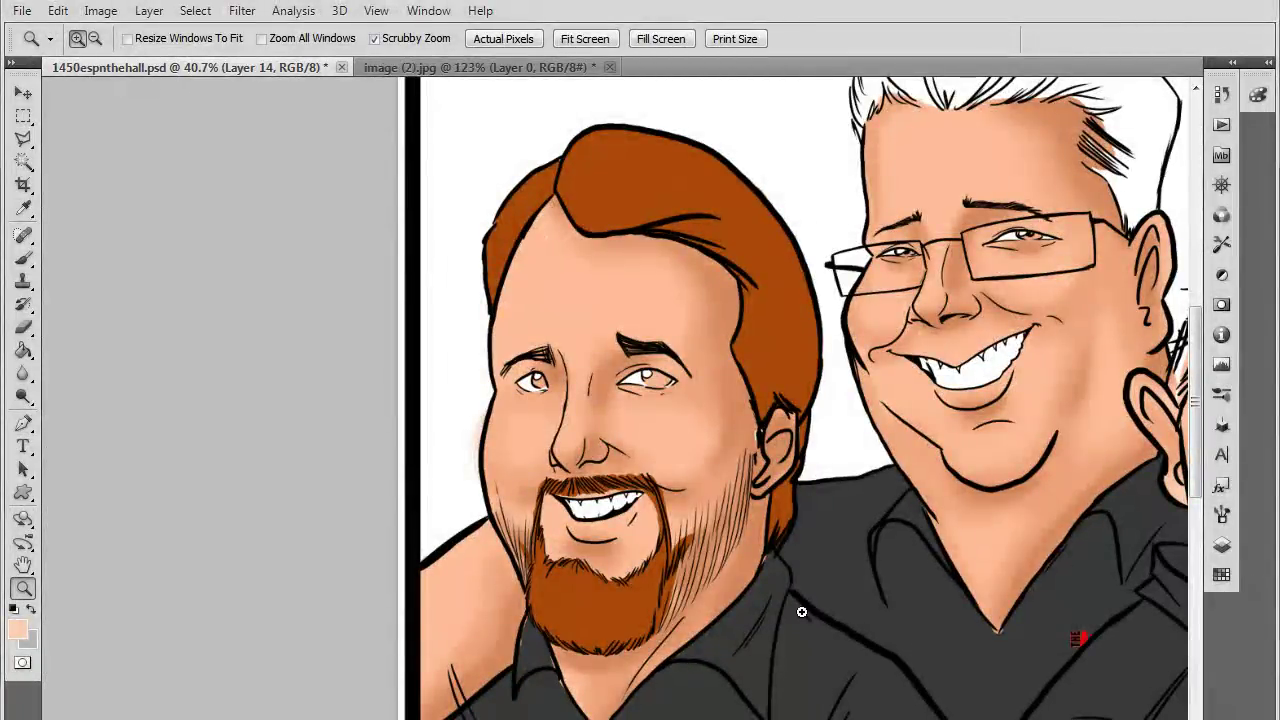
scroll(802, 611, "down", 2)
left_click_drag(800, 584, 763, 560)
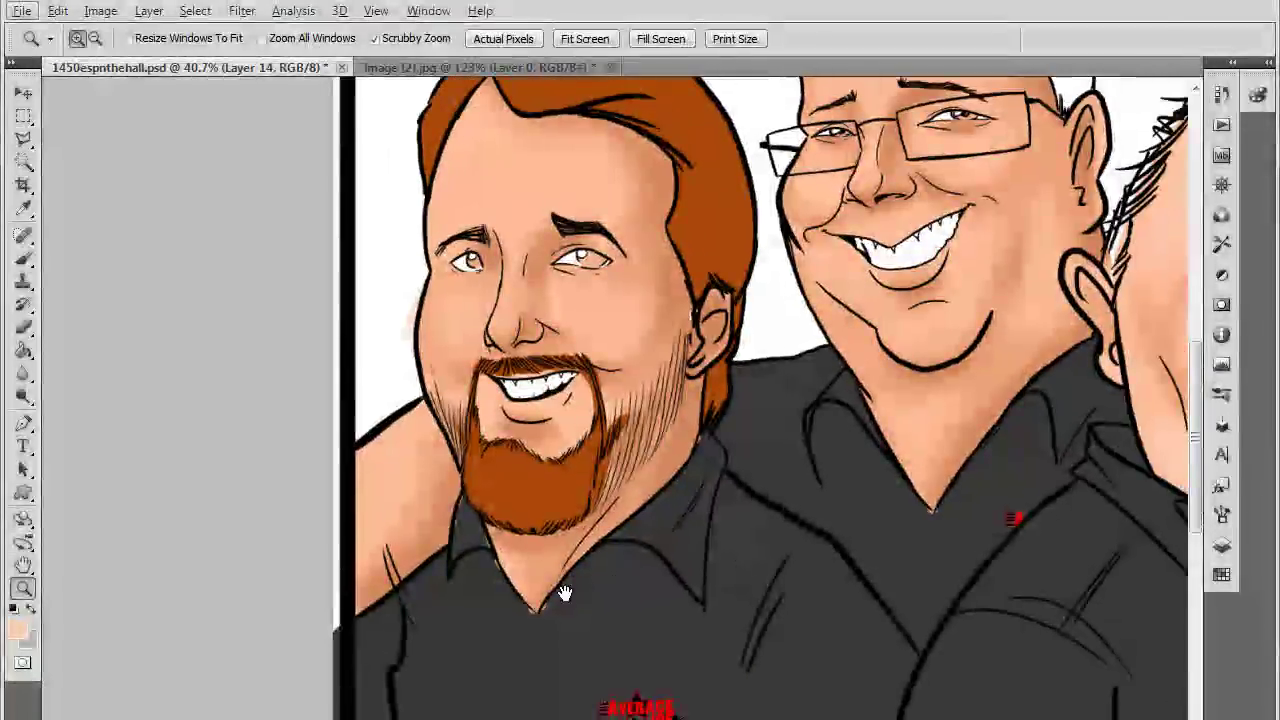
left_click_drag(565, 593, 550, 719)
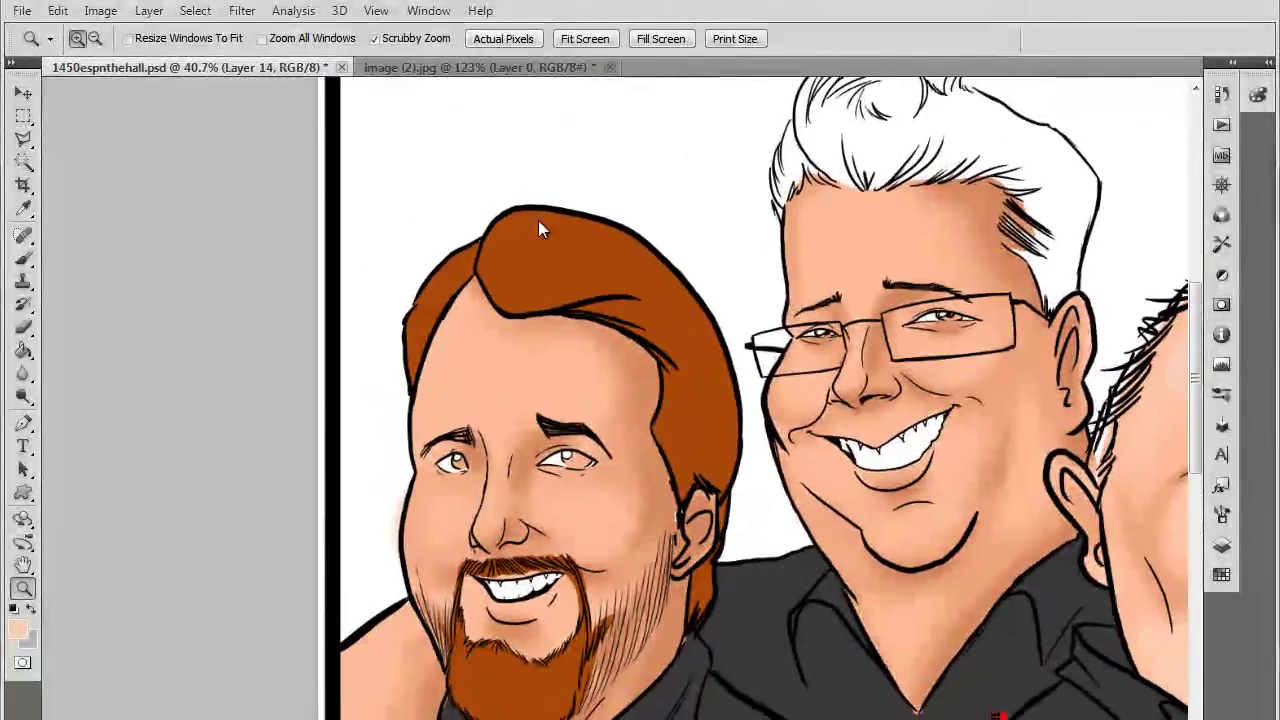
Toggle pressure-controlled size for the Brush and paint first highlights on the bearded man's nose and forehead at 45 and 70 px
left_click(24, 258)
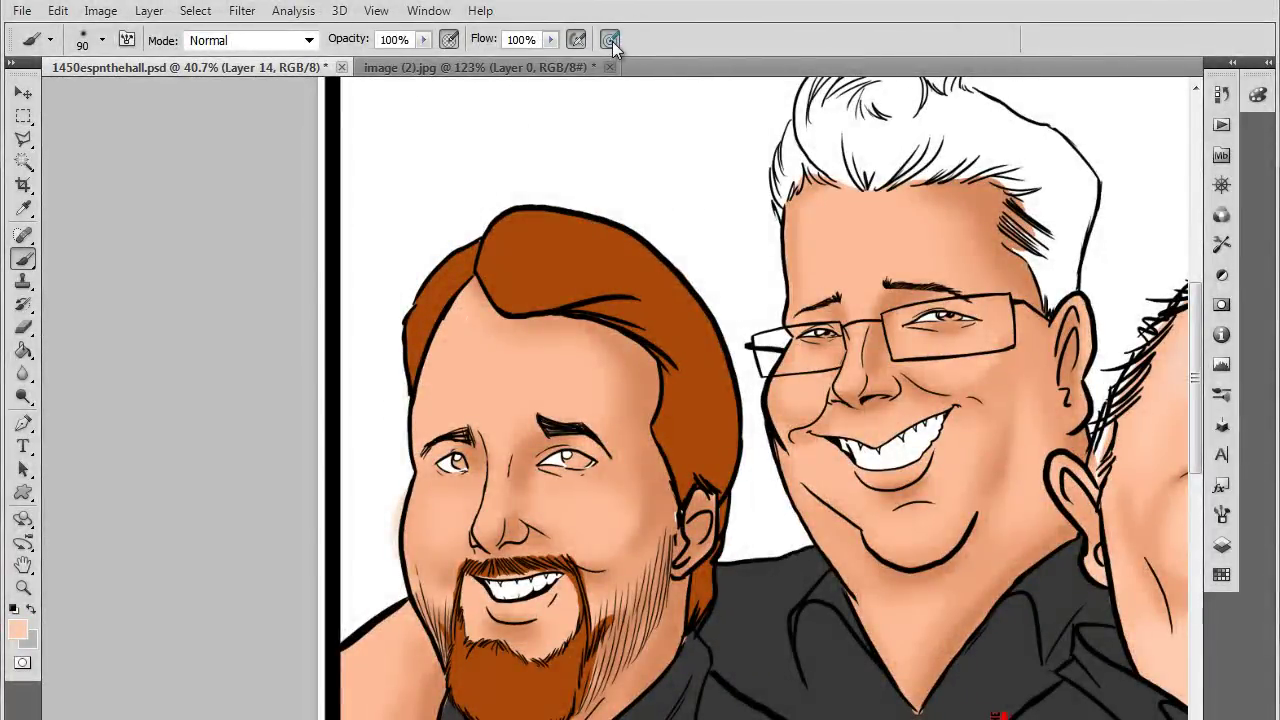
left_click(611, 40)
scroll(570, 522, "up", 5)
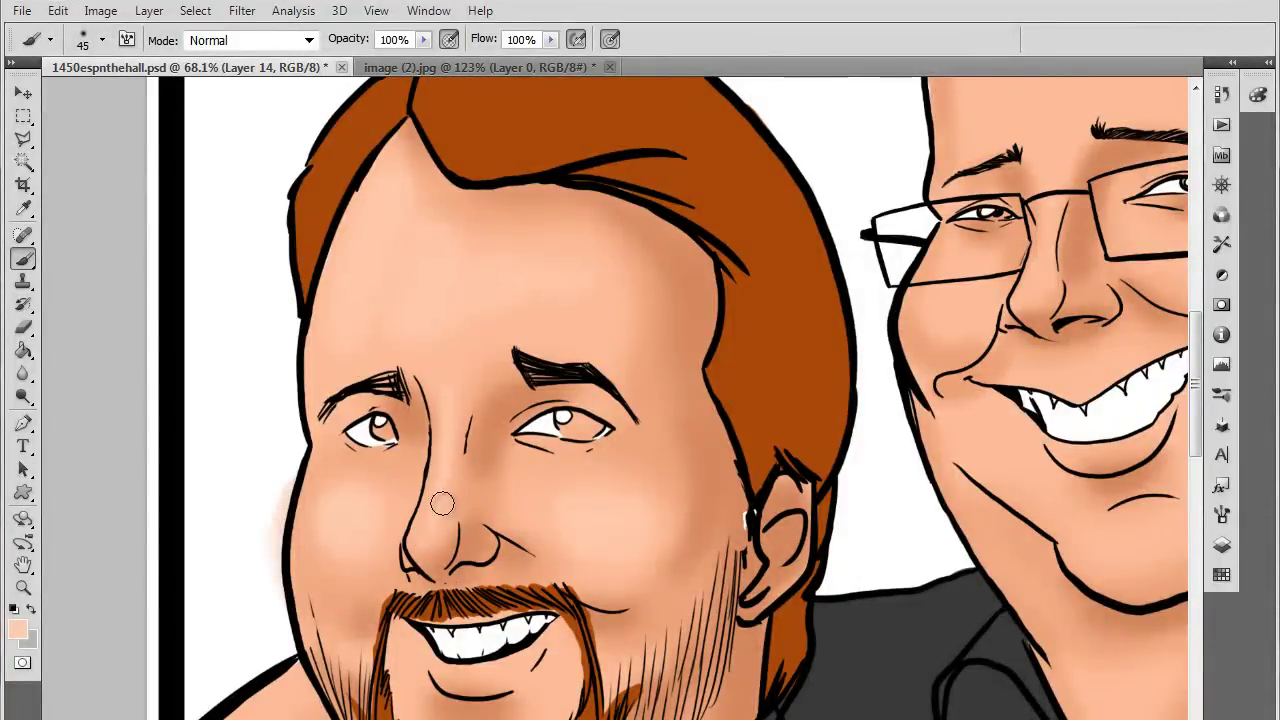
mouse_move(567, 560)
left_mouse_down()
mouse_move(577, 485)
mouse_move(602, 462)
left_mouse_up()
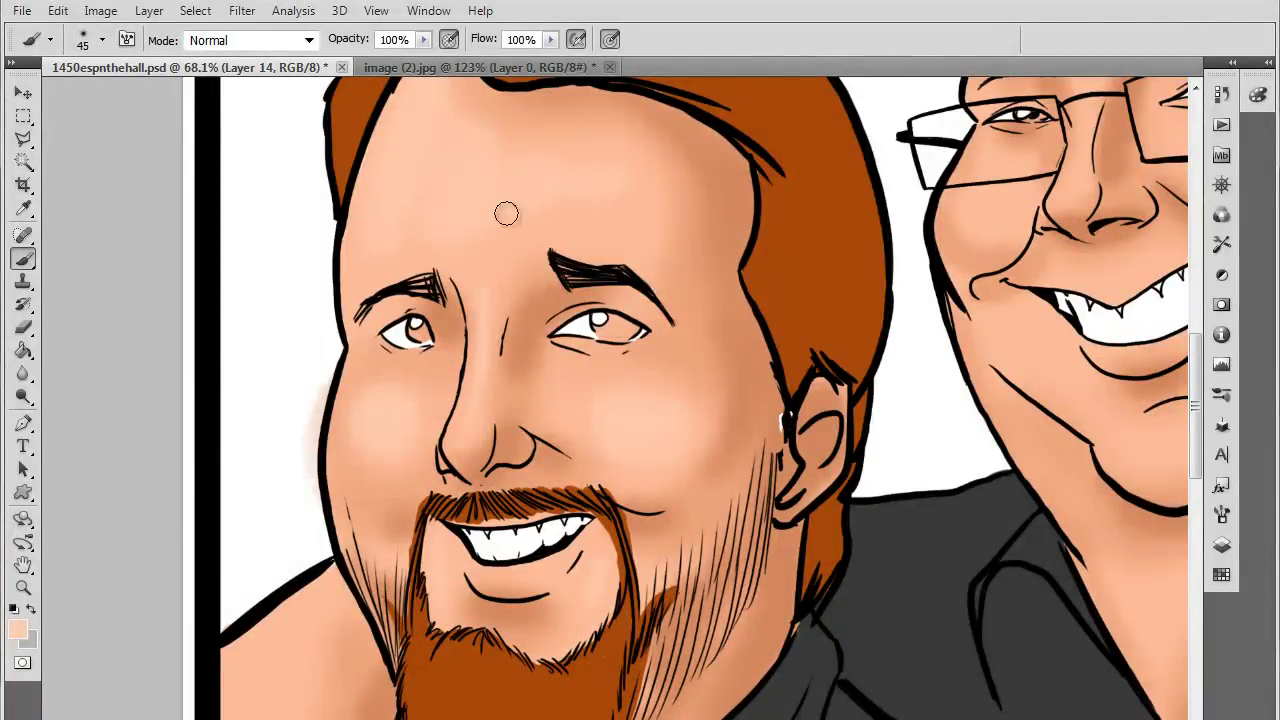
mouse_move(724, 524)
left_mouse_down()
mouse_move(715, 467)
mouse_move(751, 334)
left_mouse_up()
left_click_drag(564, 552, 567, 516)
scroll(794, 530, "up", 6)
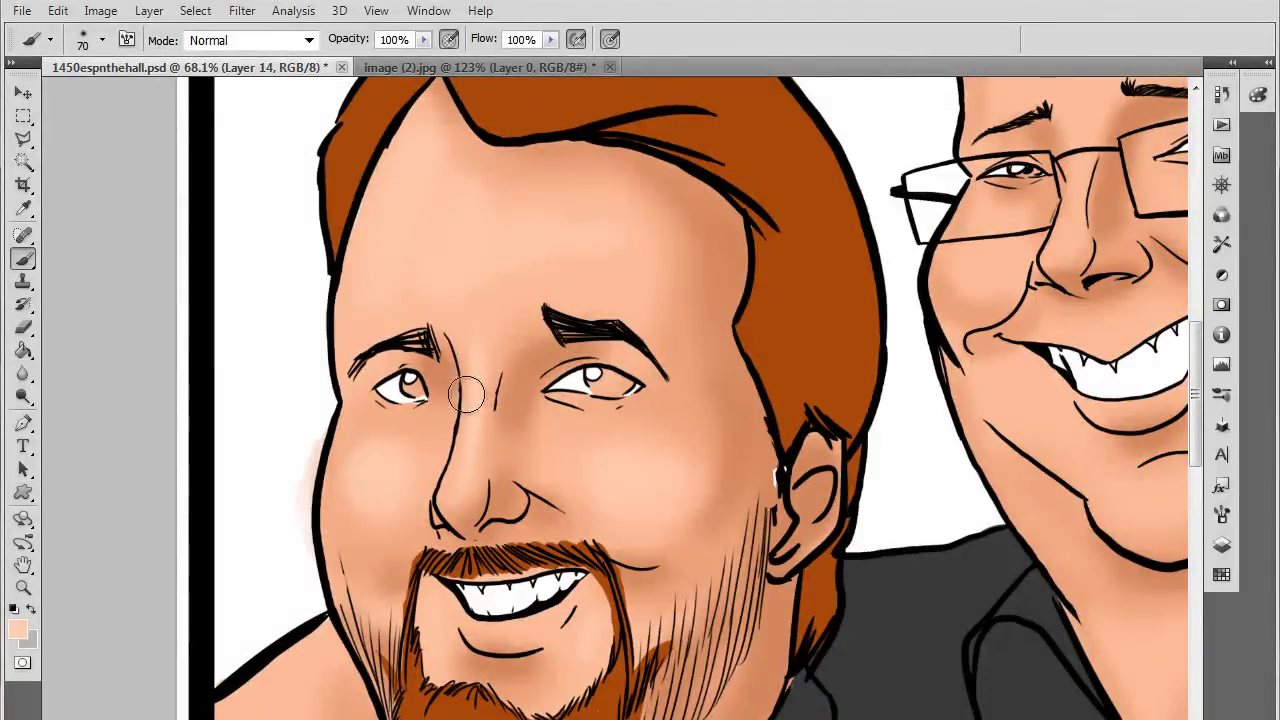
scroll(595, 520, "down", 1)
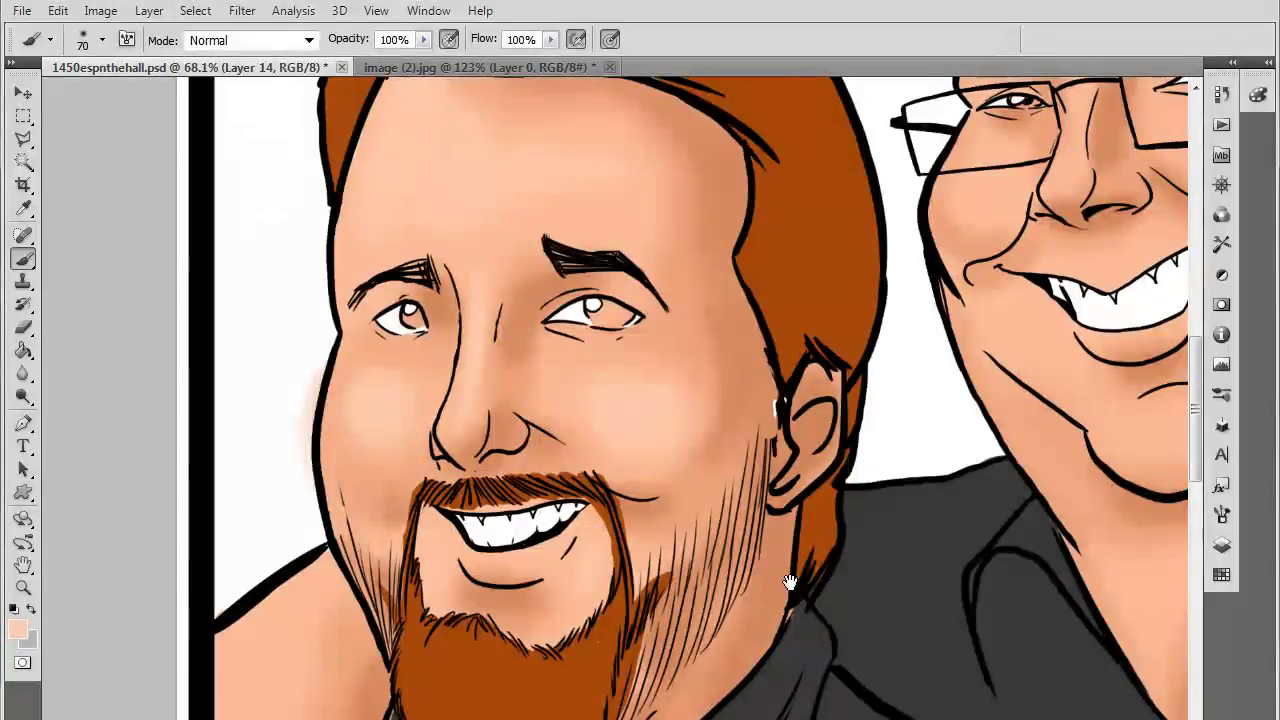
Paint first highlights on the bearded man's neck and arm and on the goateed man's arm with a 70 px brush
scroll(740, 580, "down", 3)
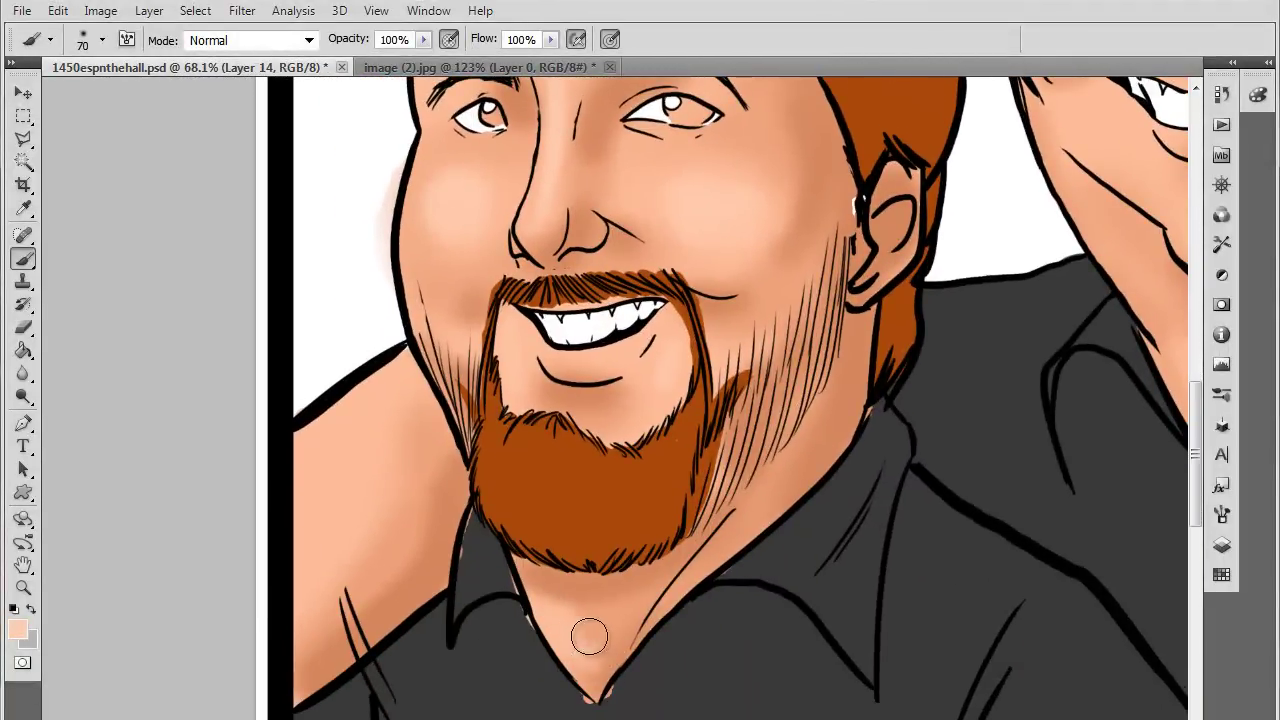
left_click_drag(777, 656, 857, 686)
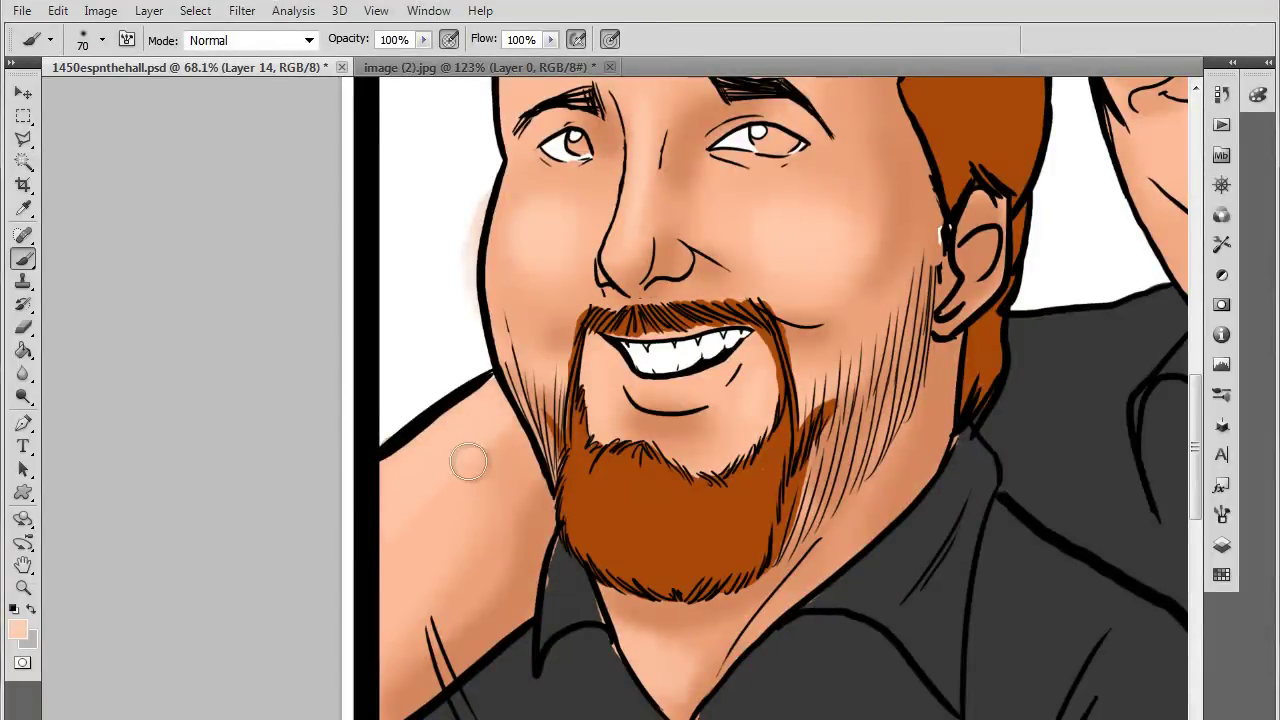
scroll(457, 543, "right", 15)
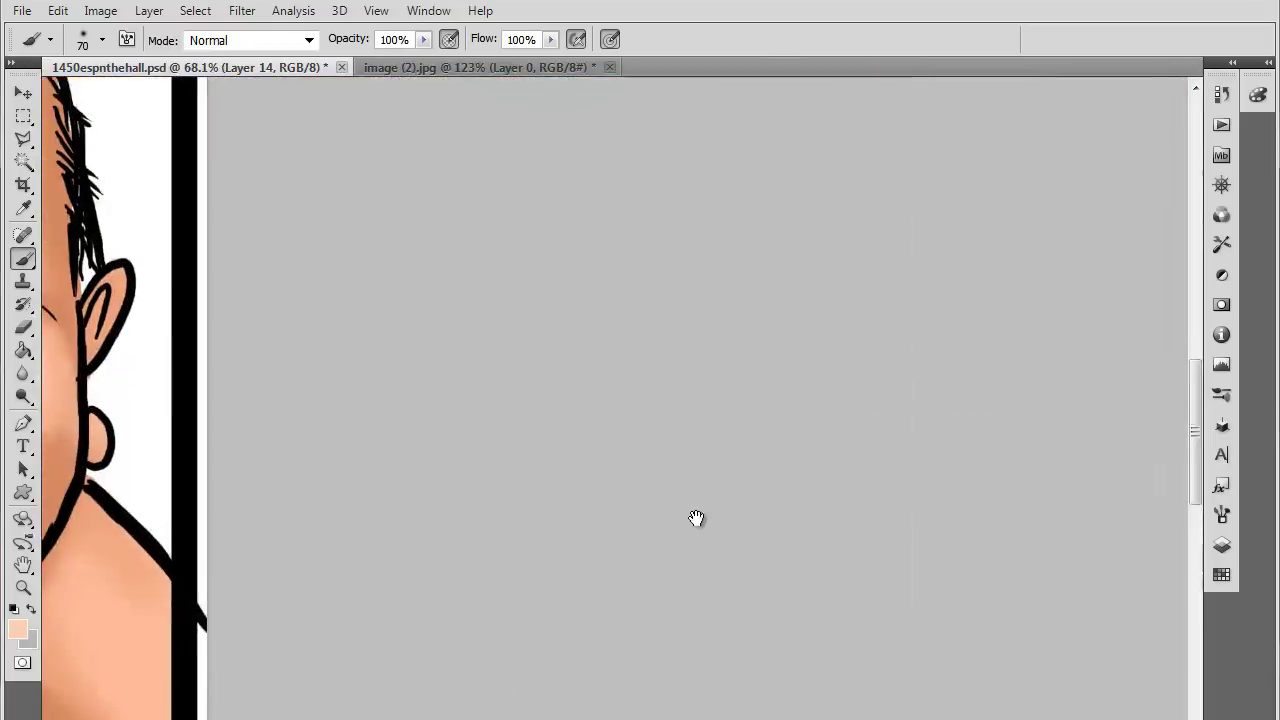
scroll(603, 390, "left", 5)
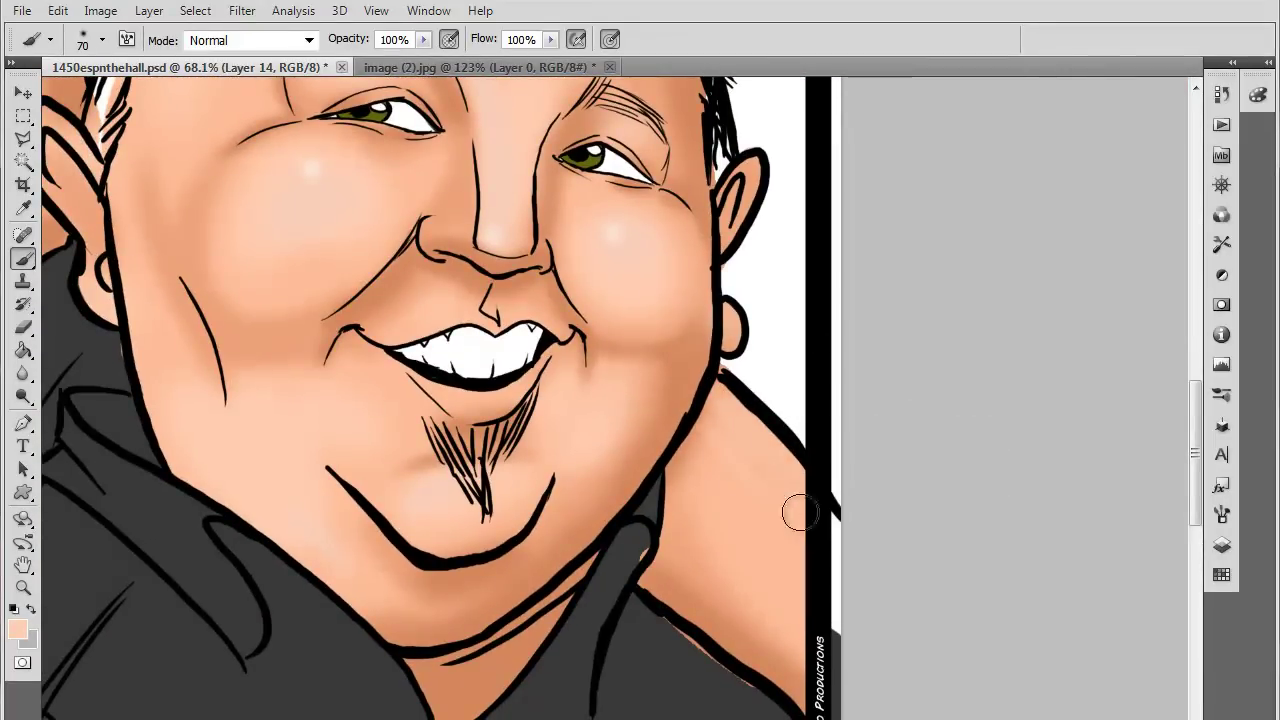
Paint first highlights across the white-haired man's forehead with an enlarged brush
left_click_drag(693, 345, 980, 591)
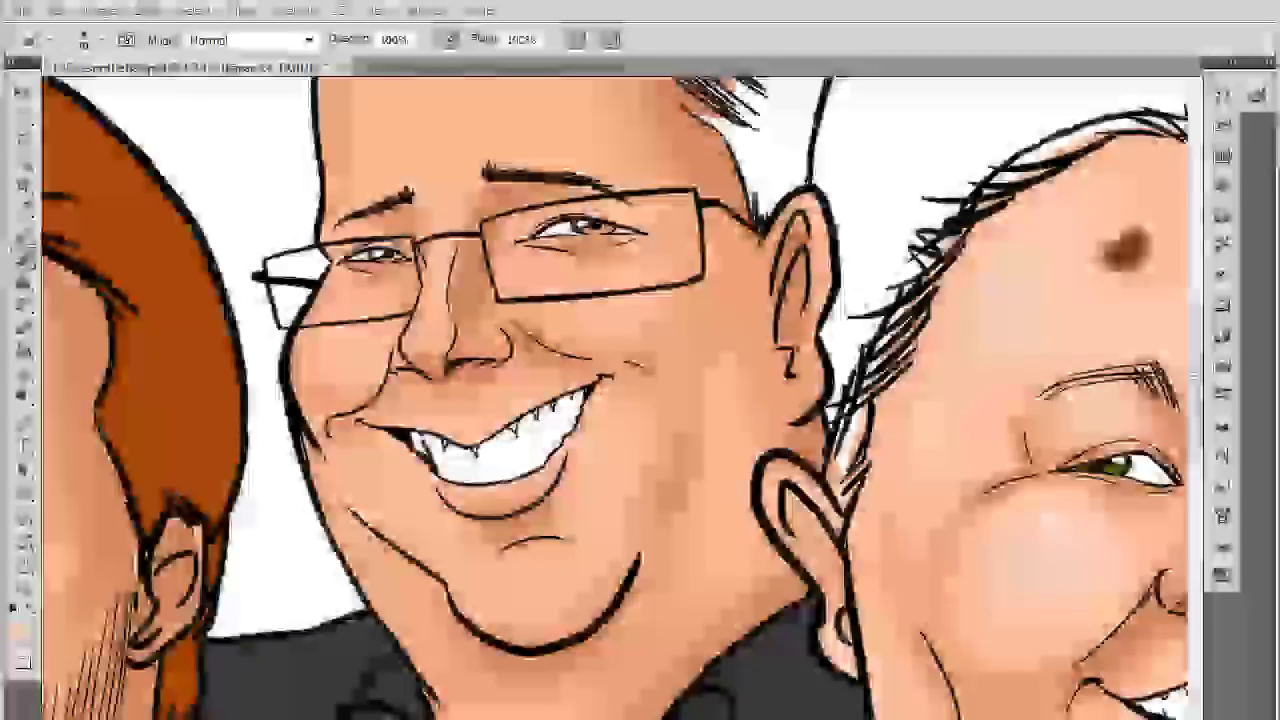
left_click_drag(746, 351, 786, 460)
scroll(786, 461, "up", 1)
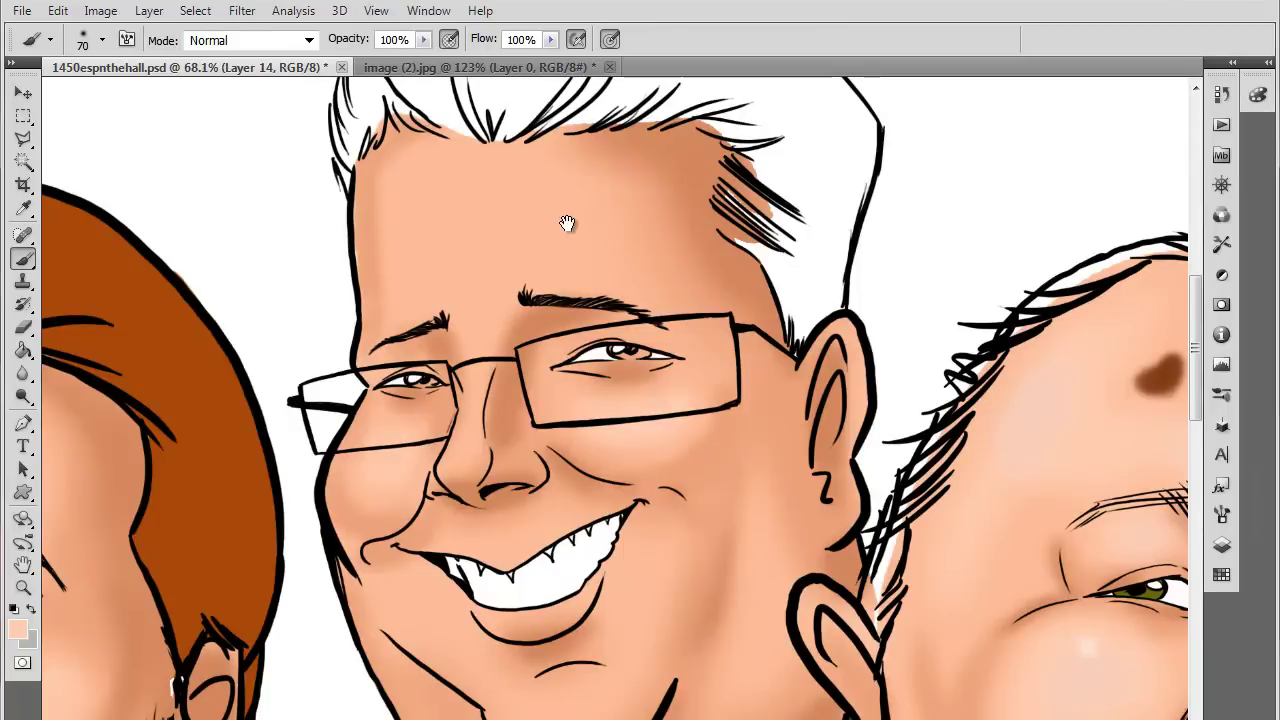
left_click_drag(567, 222, 571, 300)
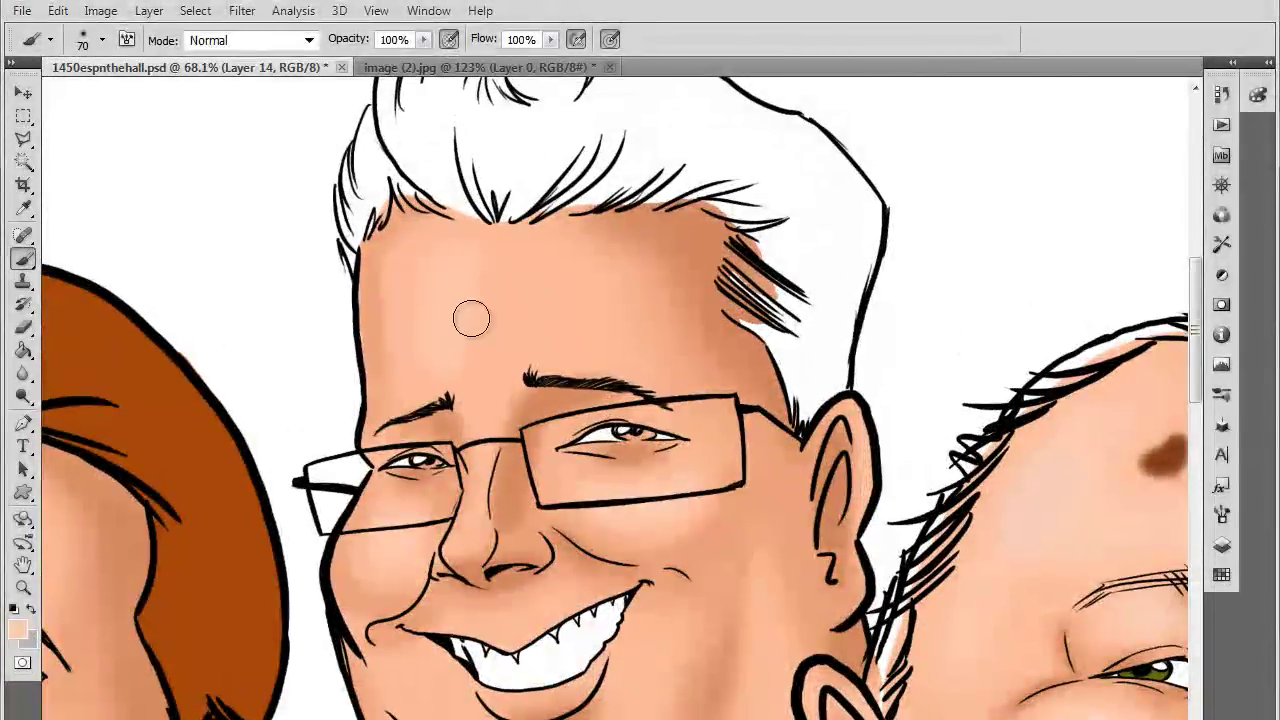
key("bracketright")
key("bracketright")
key("bracketright")
key("bracketright")
key("bracketright")
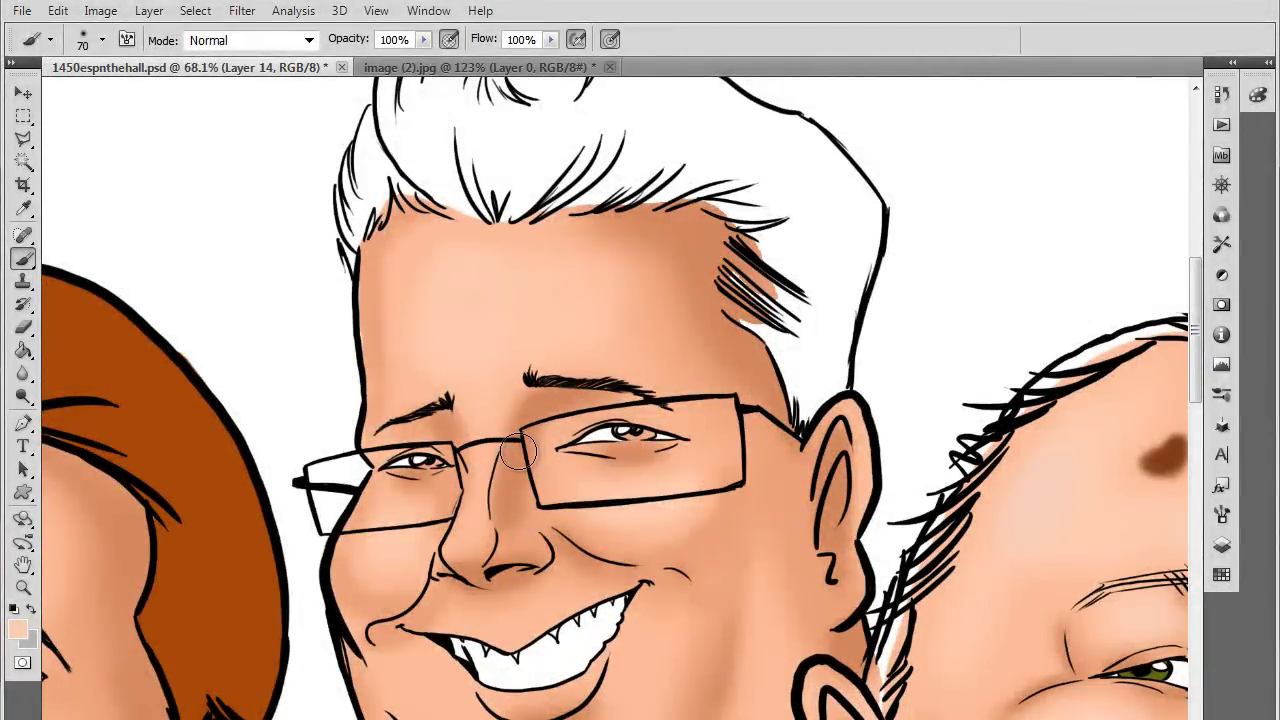
Paint first highlights along the white-haired man's nose with a 40 px brush
key("bracketleft")
key("bracketleft")
key("bracketleft")
scroll(480, 540, "up", 1)
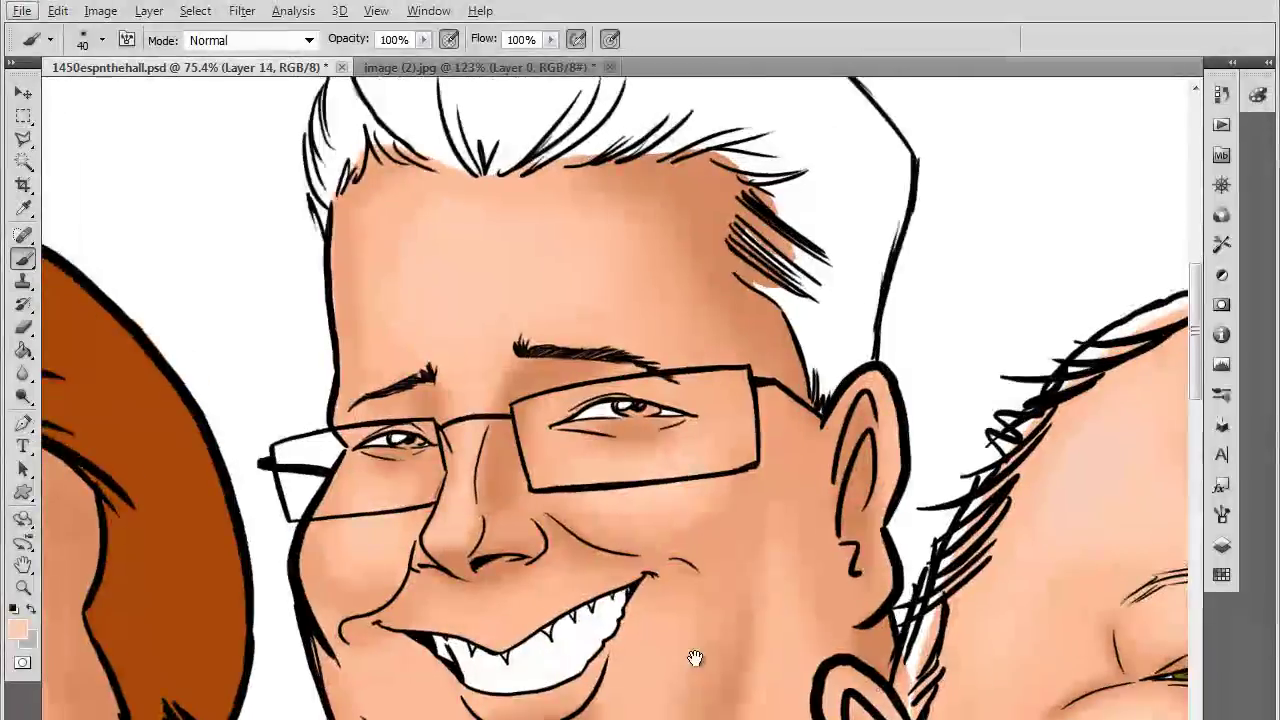
Add first highlights to the white-haired man's cheeks and chin with a 60 px brush
left_click_drag(688, 648, 667, 527)
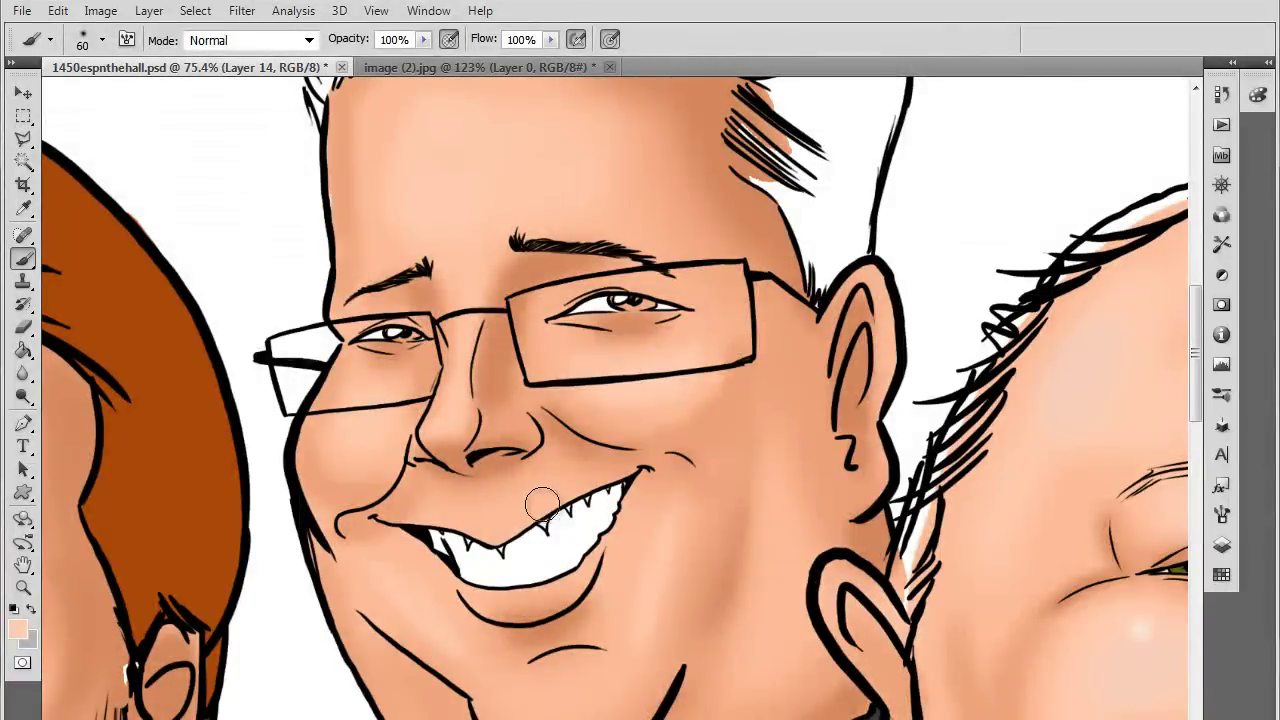
scroll(630, 634, "down", 3)
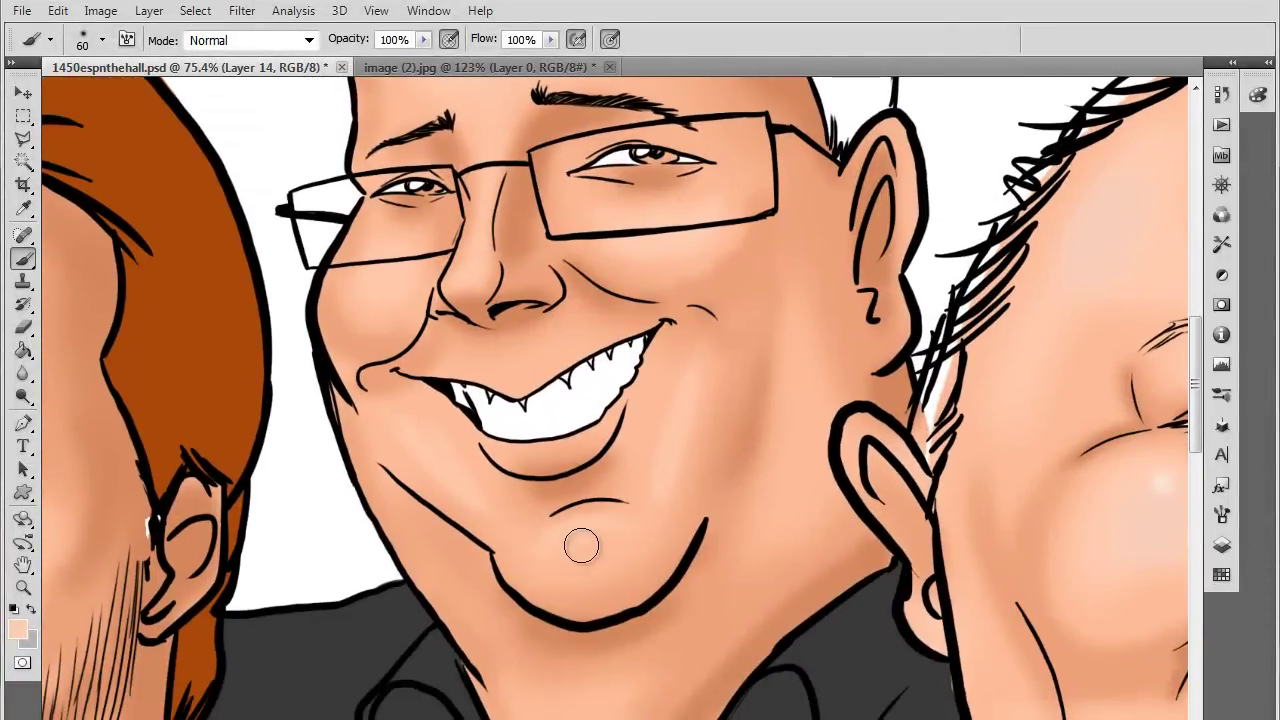
scroll(780, 472, "up", 1)
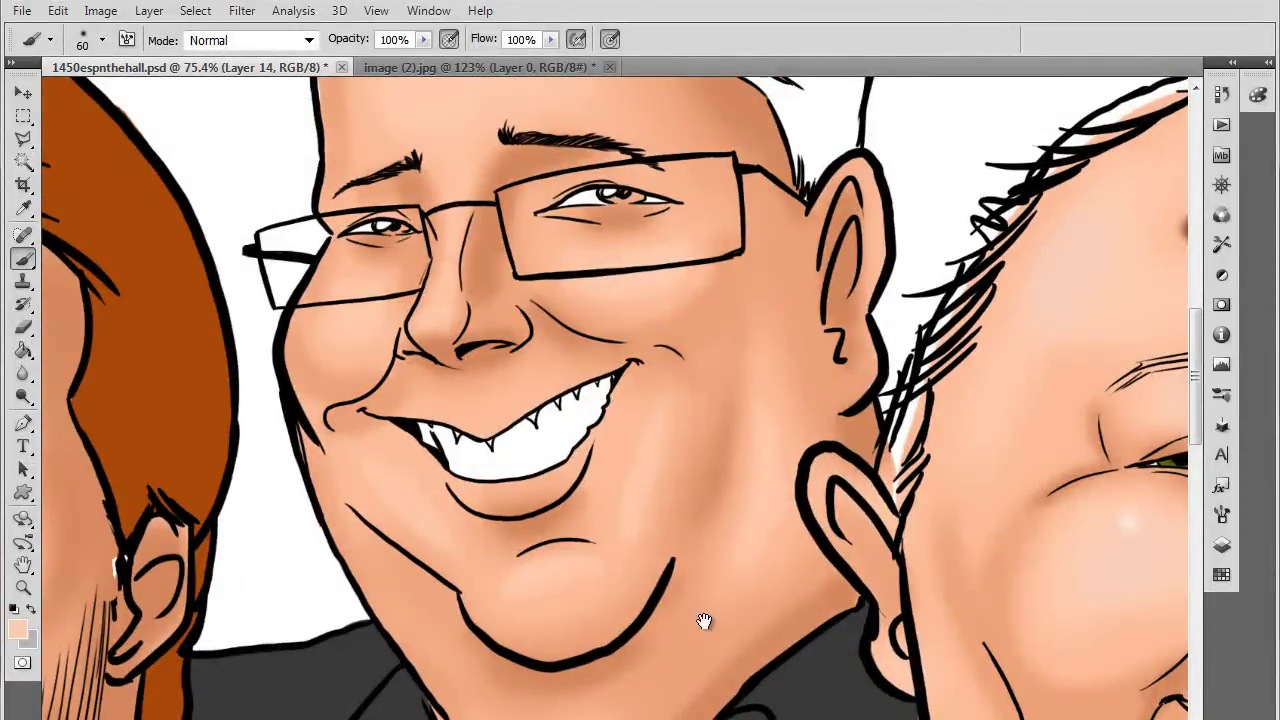
Paint broad first highlights on the white-haired man's neck below the chin with the brush enlarged to 175 px
left_click_drag(705, 621, 809, 527)
left_click_drag(660, 703, 718, 615)
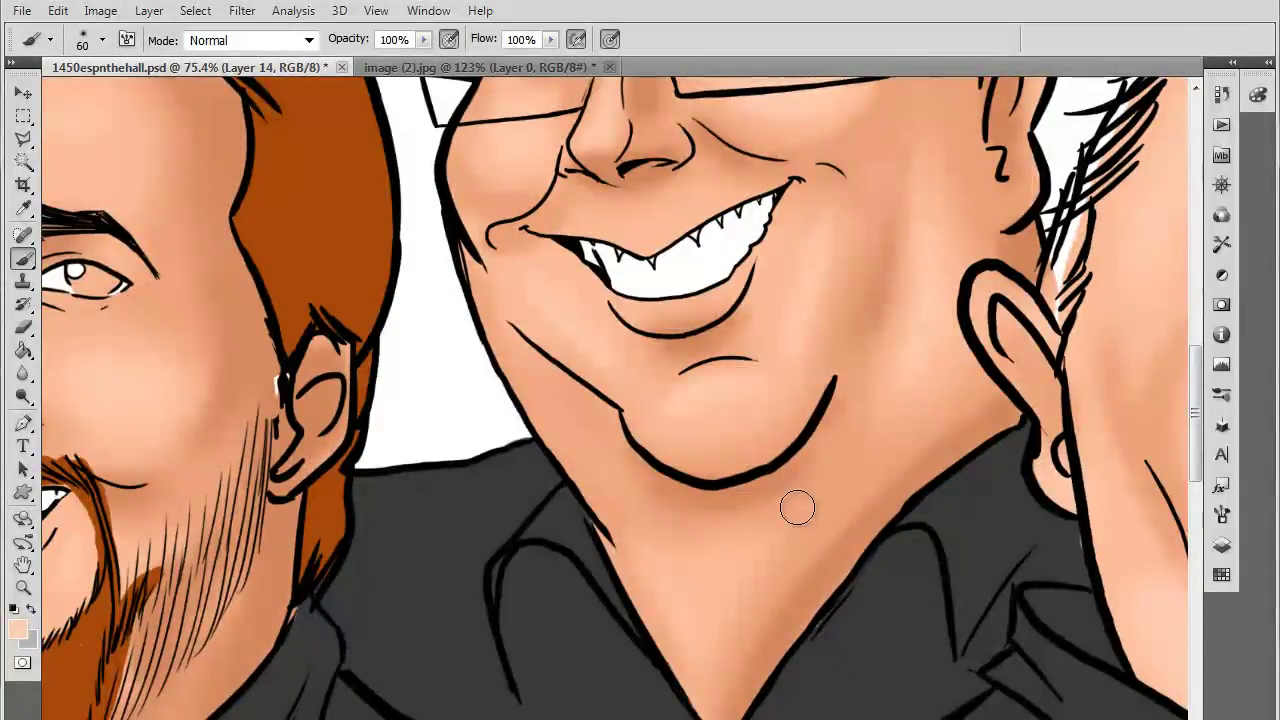
key("bracketright")
key("bracketright")
key("bracketright")
key("bracketright")
key("bracketright")
key("bracketright")
key("bracketright")
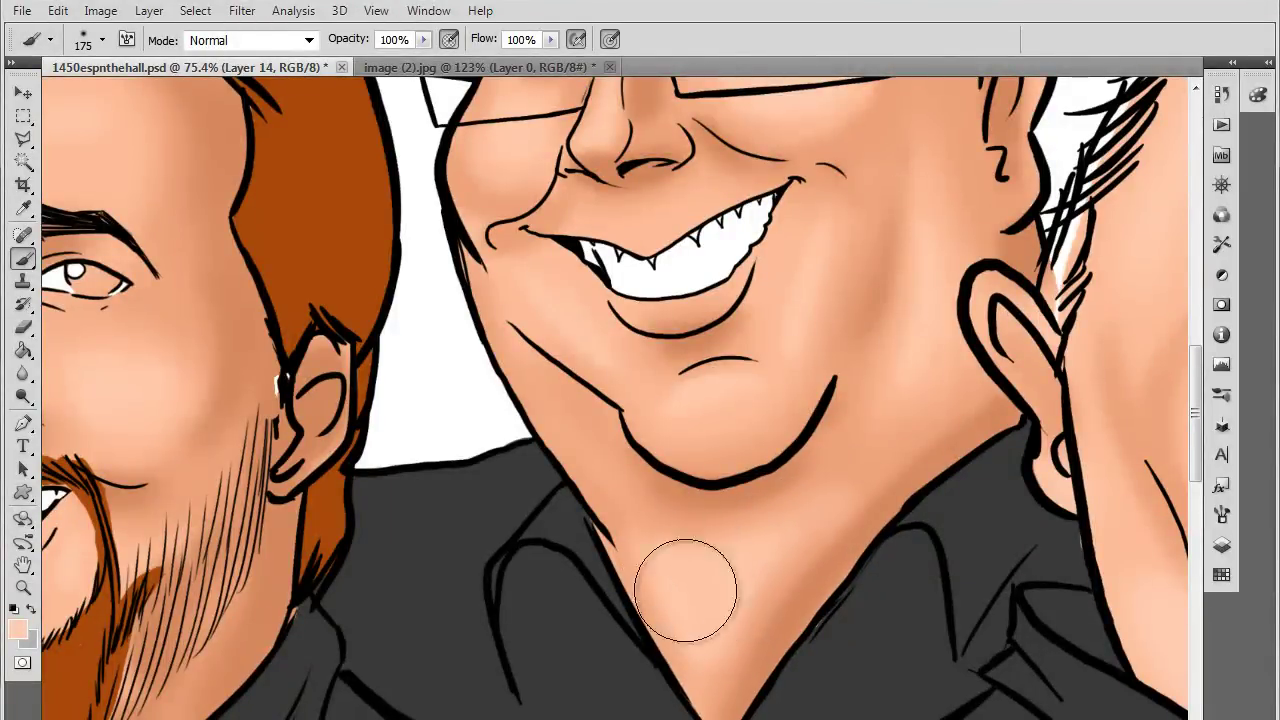
left_click_drag(850, 530, 826, 556)
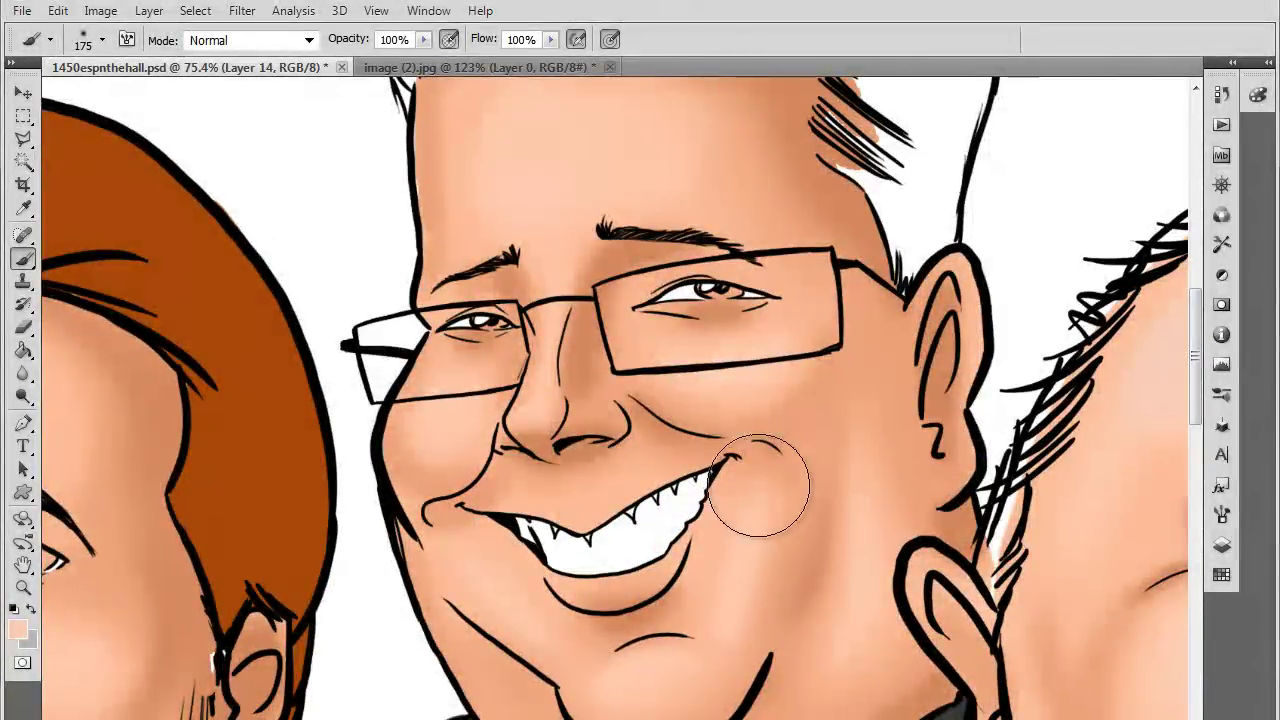
left_click_drag(728, 427, 702, 487)
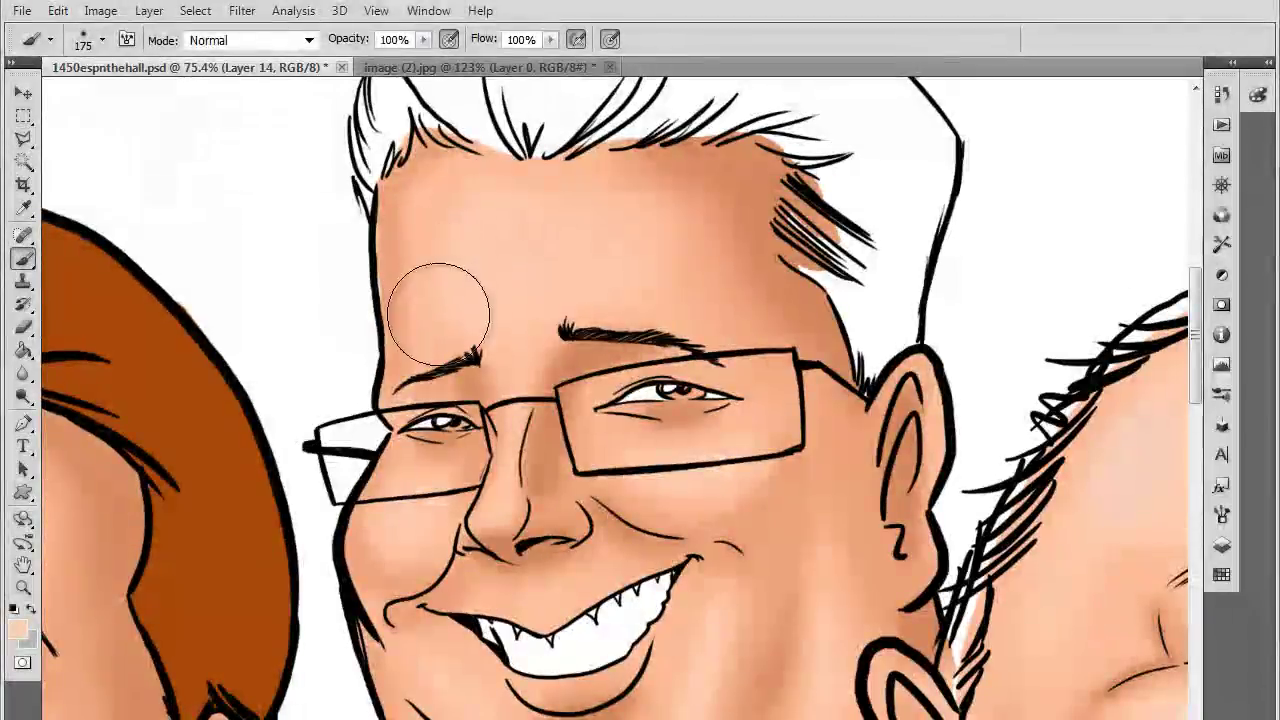
left_click_drag(788, 612, 817, 563)
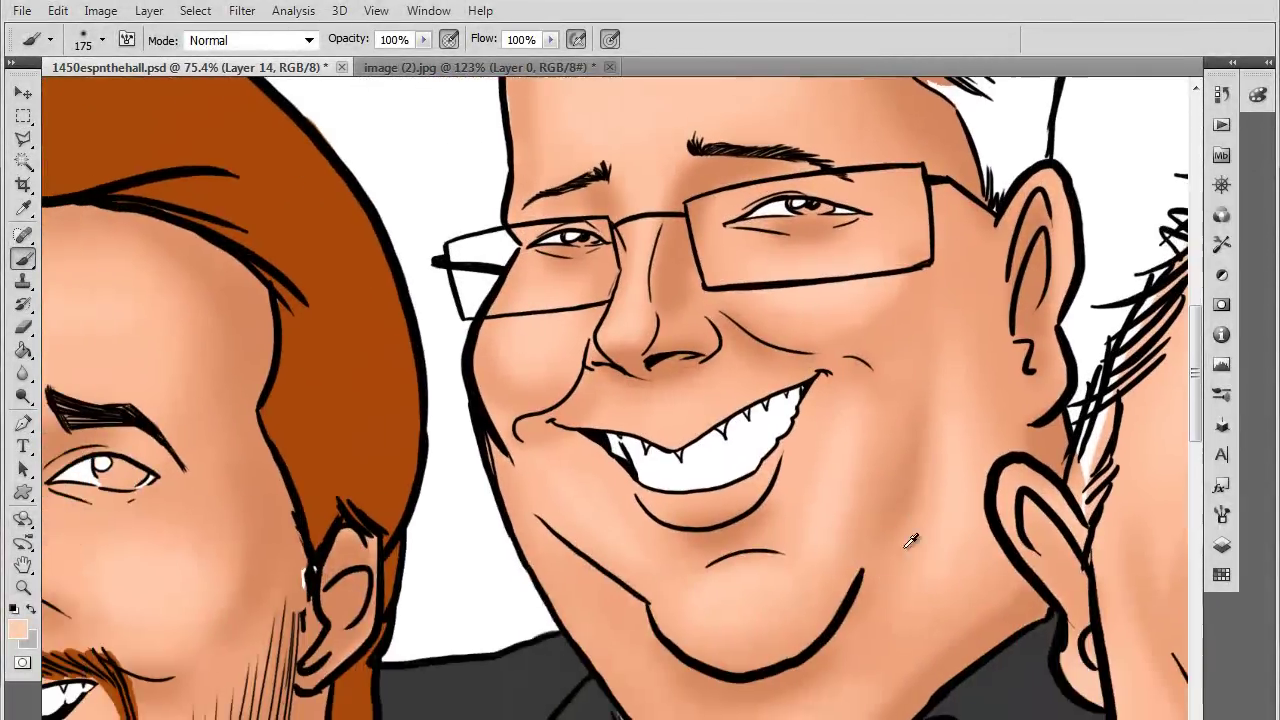
Choose the Second Highlight swatch as the painting colour
scroll(873, 548, "left", 5)
scroll(895, 545, "down", 2)
scroll(896, 545, "down", 6)
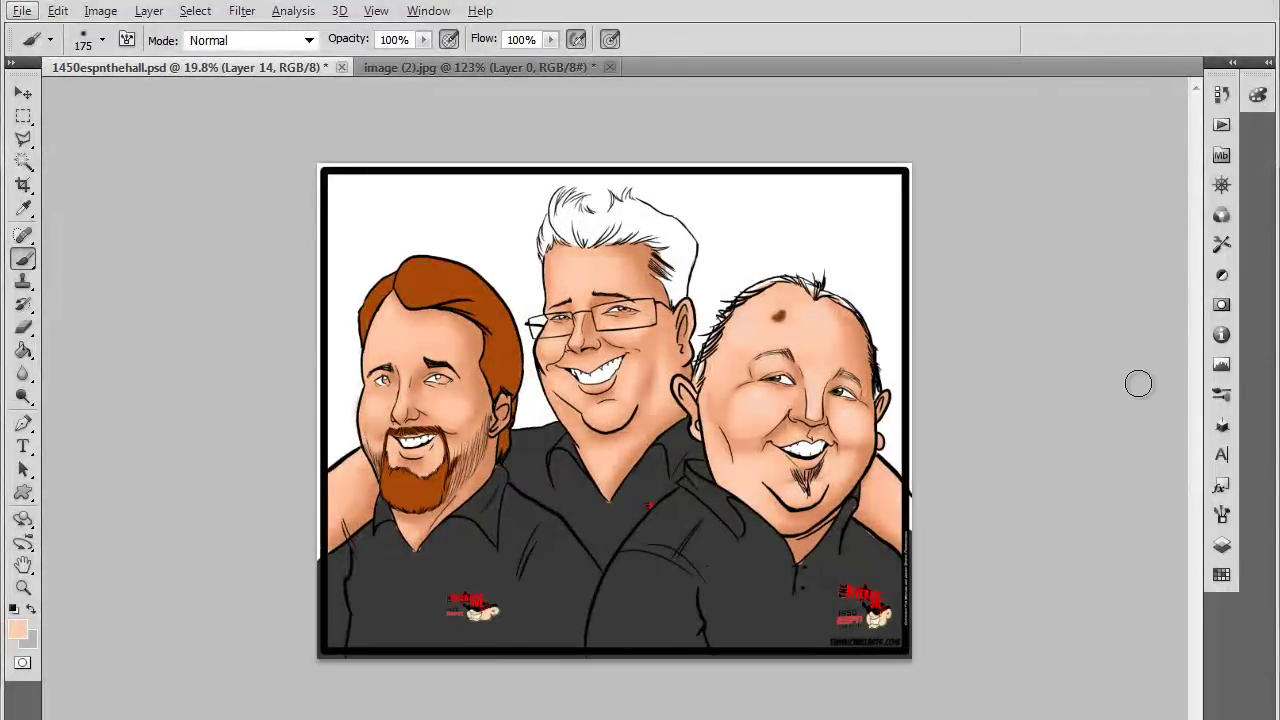
left_click(1225, 548)
left_click(1222, 574)
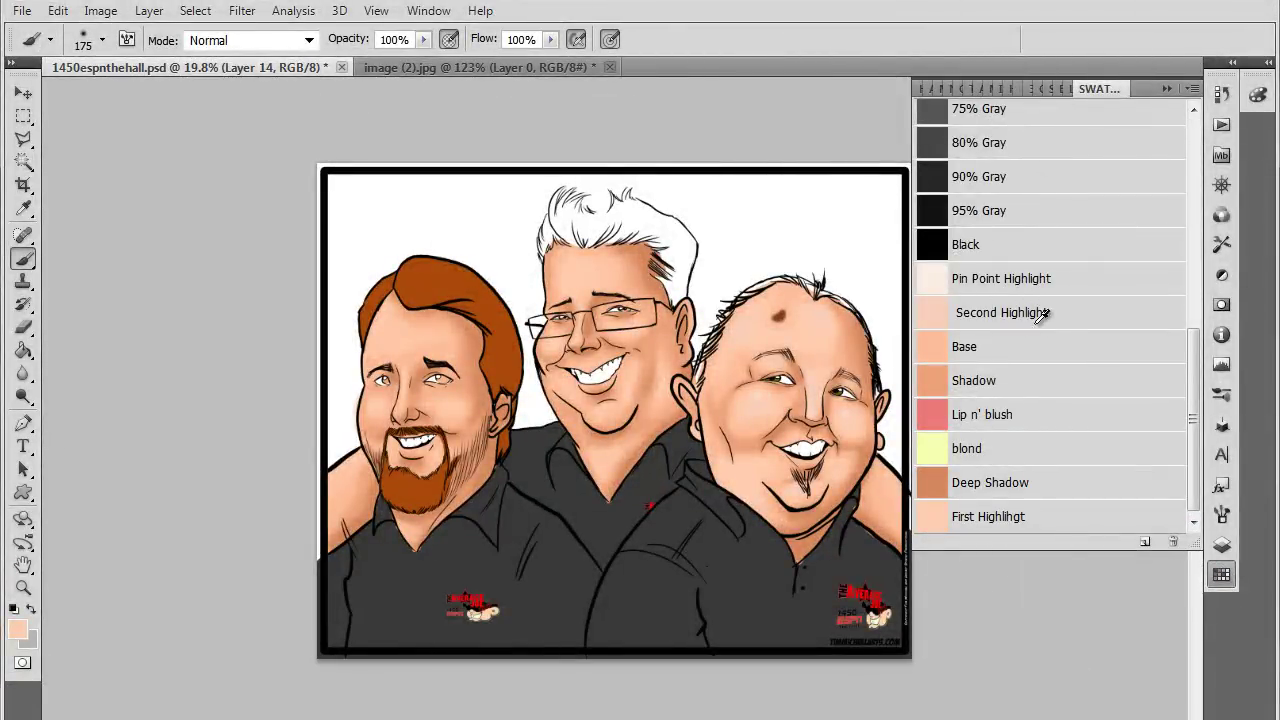
left_click(15, 632)
left_click(1078, 391)
left_click(1167, 90)
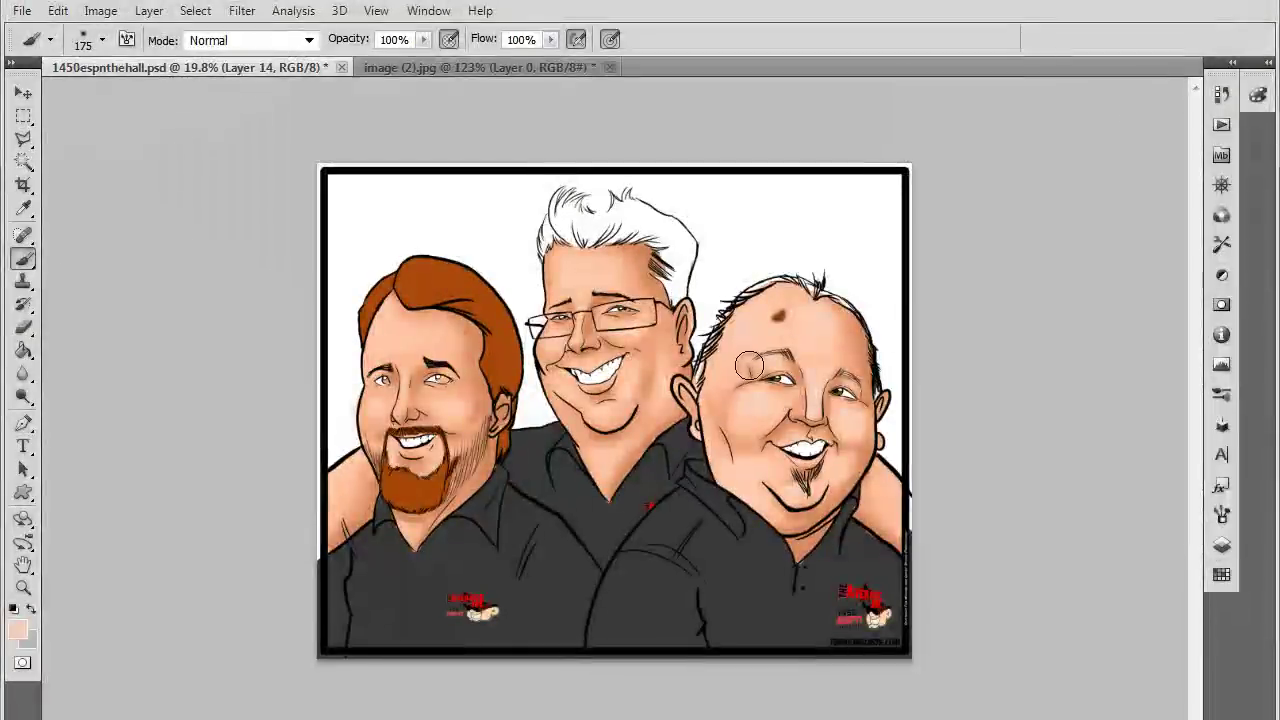
Paint a second highlight on the white-haired man's chin with a 100 px brush
scroll(756, 368, "up", 7)
scroll(868, 374, "up", 5)
left_click_drag(434, 435, 558, 594)
scroll(506, 623, "up", 2)
scroll(506, 623, "up", 3)
key("bracketleft")
key("bracketleft")
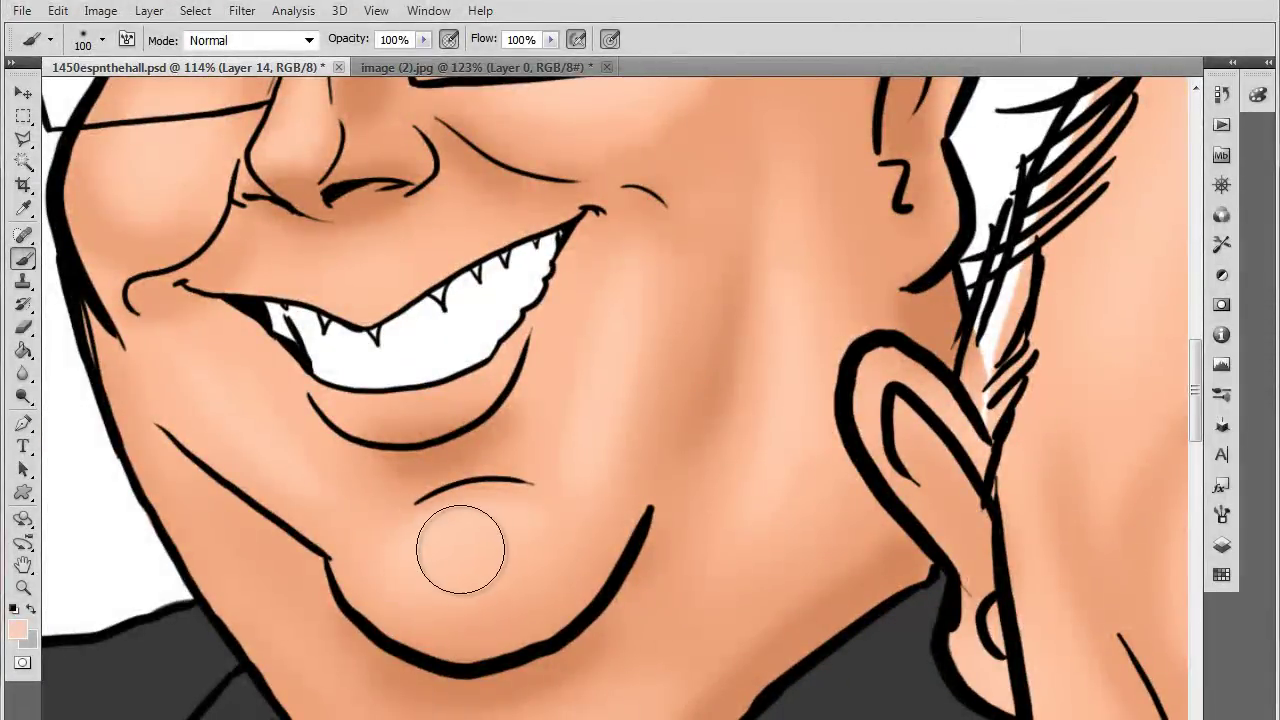
left_click_drag(460, 549, 492, 538)
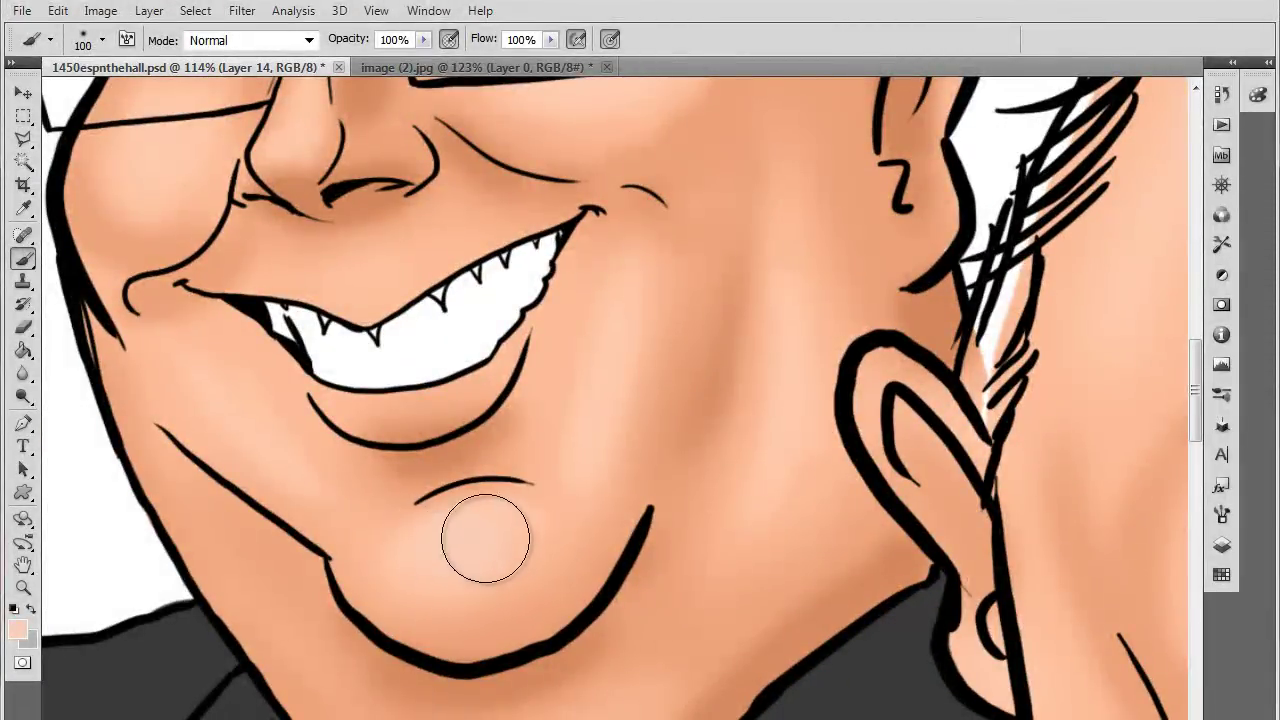
Paint second highlights along the folds beside the white-haired man's mouth and on his jaw with a 70 px brush
key("bracketleft")
key("bracketleft")
key("bracketleft")
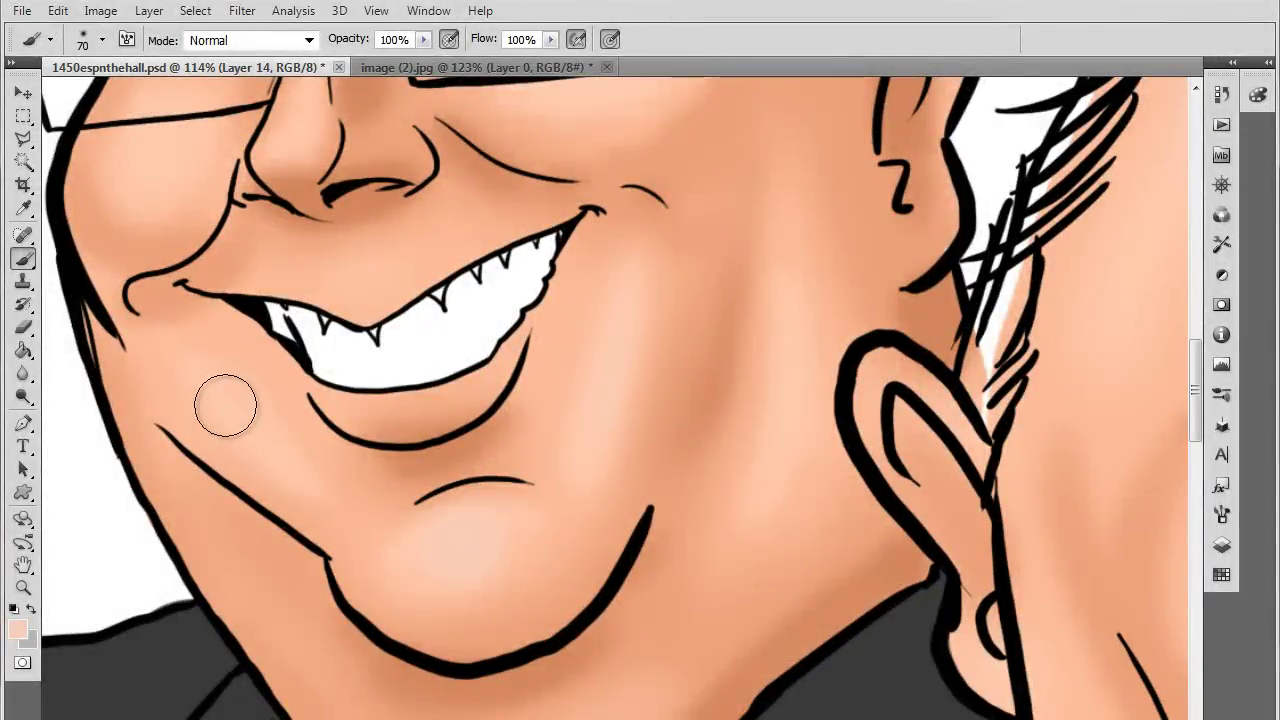
mouse_move(223, 400)
left_mouse_down()
mouse_move(258, 444)
mouse_move(222, 410)
left_mouse_up()
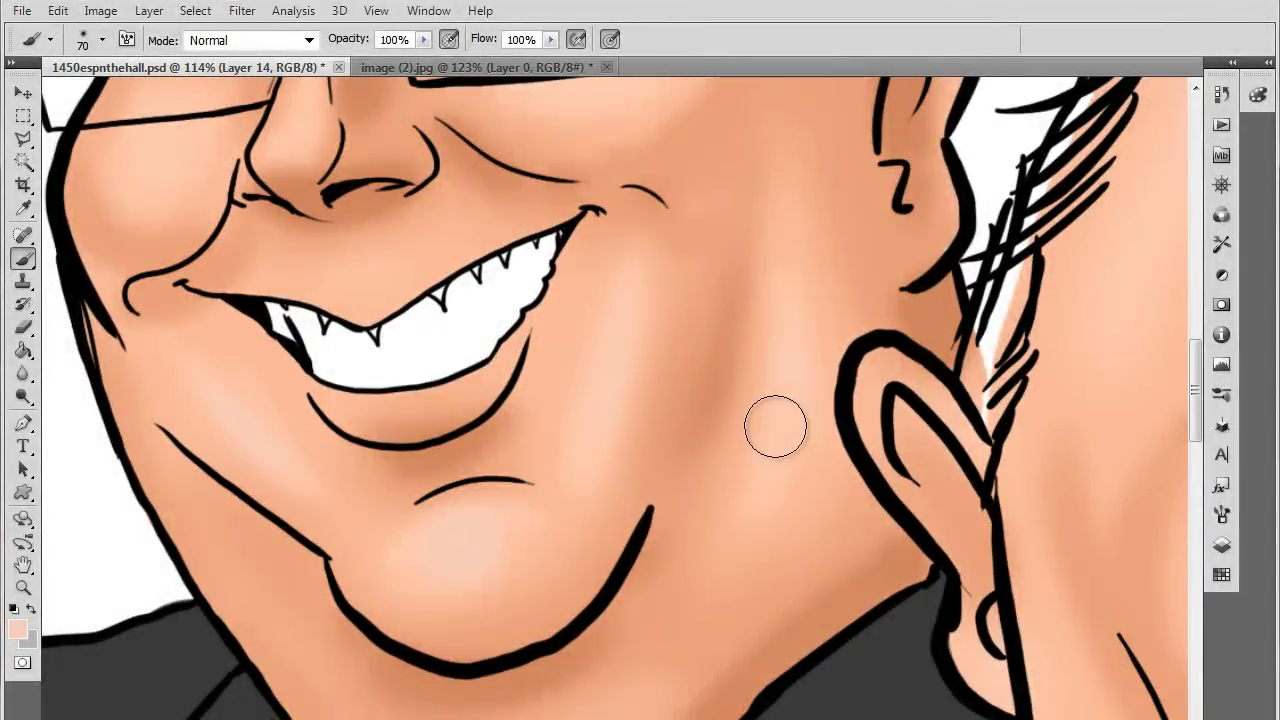
Add second highlights to the white-haired man's cheeks below the glasses at 70 px and to his nose at 40 px
scroll(663, 543, "up", 5)
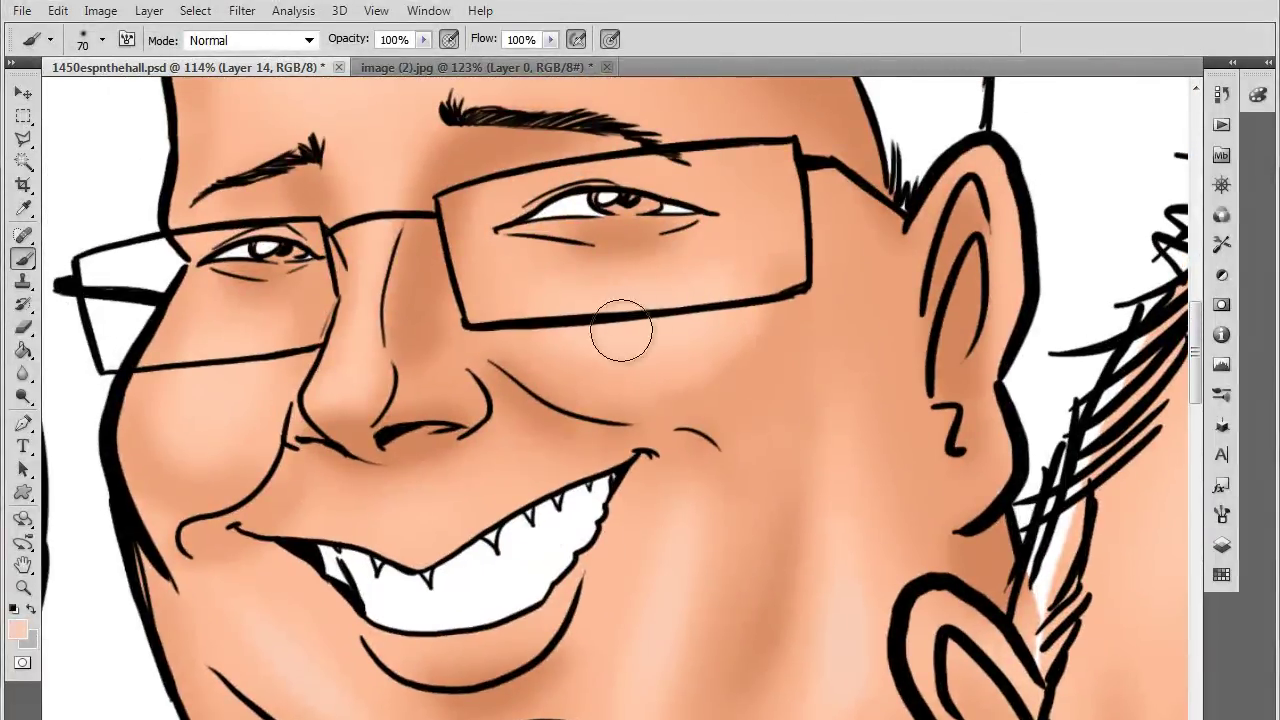
mouse_move(240, 423)
left_mouse_down()
mouse_move(186, 408)
mouse_move(242, 380)
left_mouse_up()
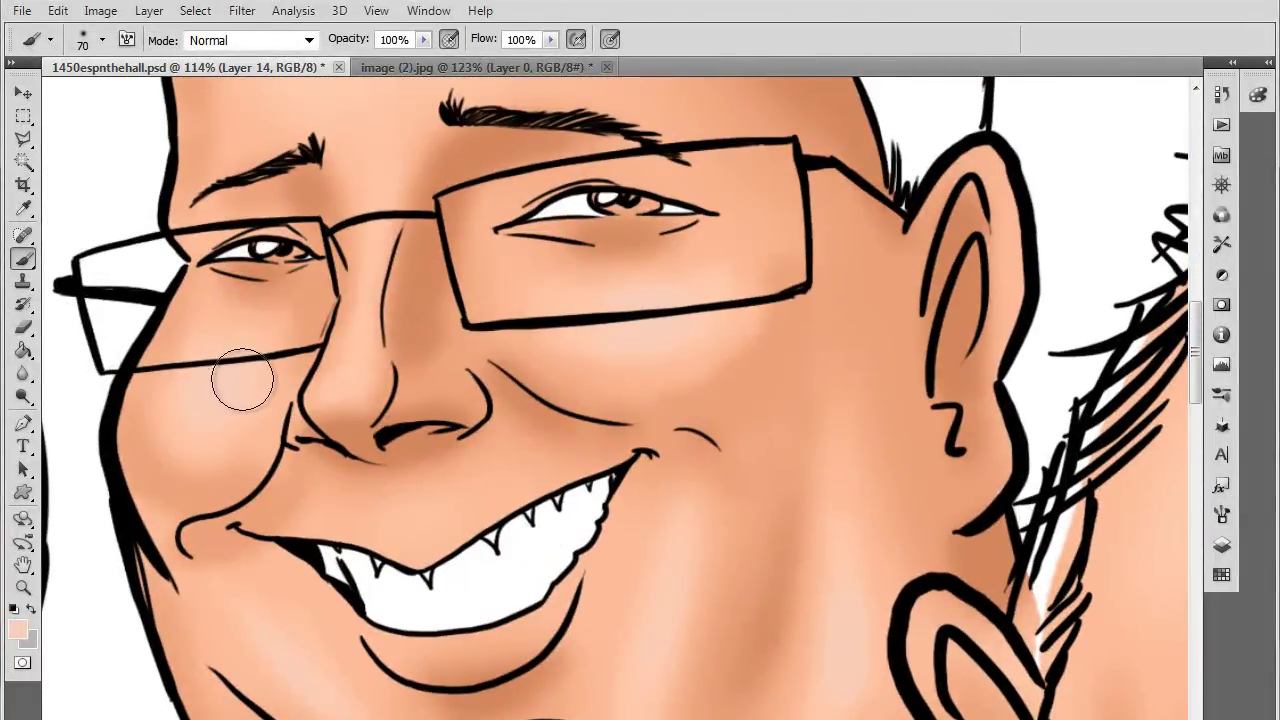
left_click_drag(461, 445, 457, 486)
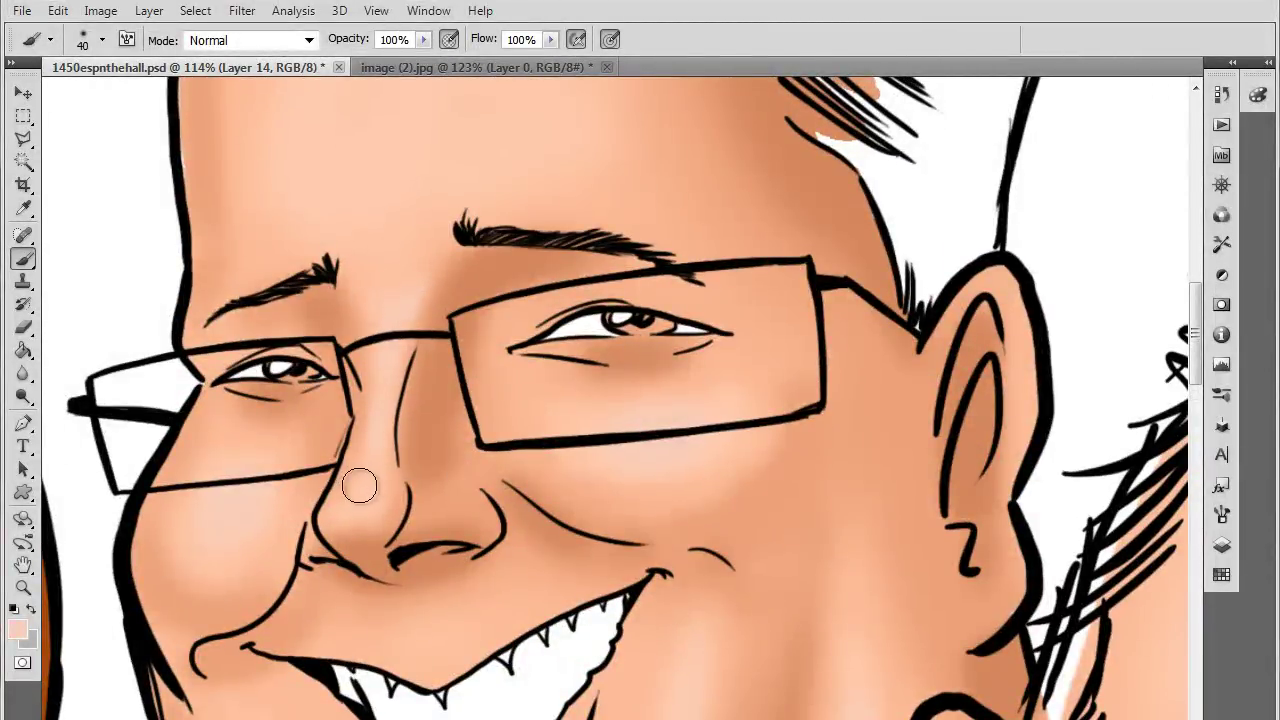
Paint second highlights on the white-haired man's forehead and neck with a 125 px brush
left_click_drag(582, 515, 594, 610)
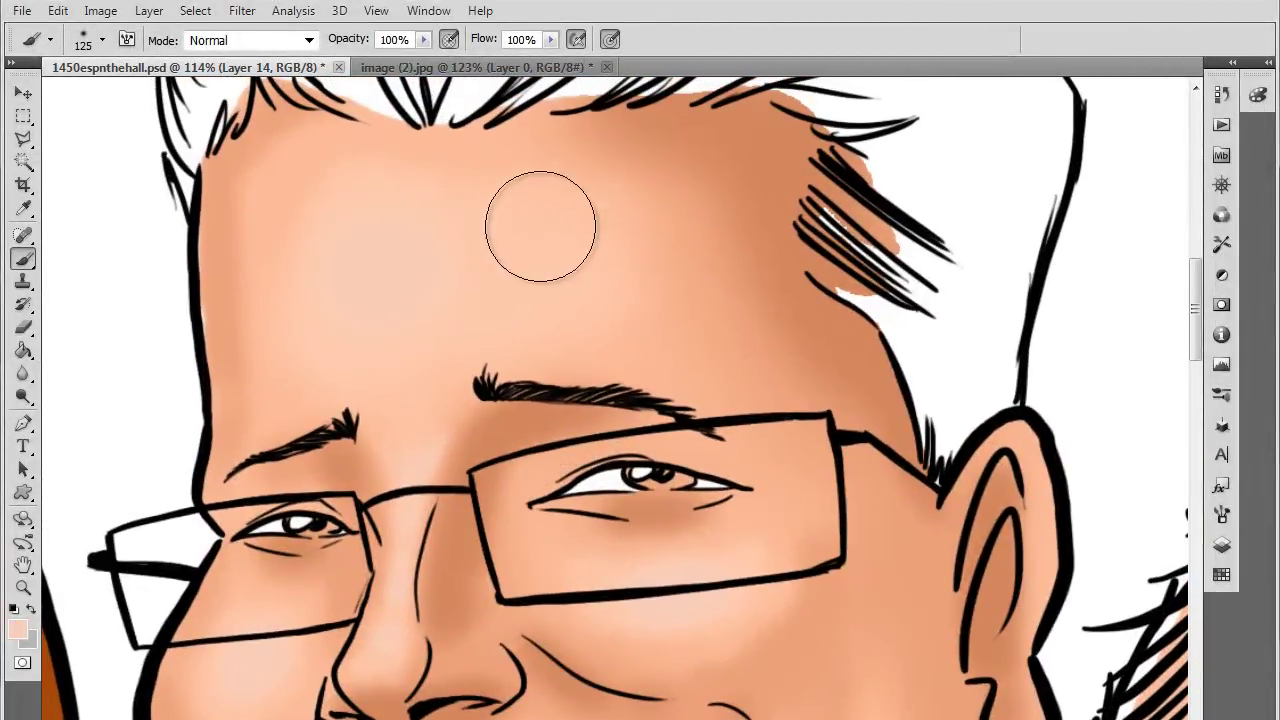
mouse_move(530, 700)
left_mouse_down()
mouse_move(759, 571)
mouse_move(841, 407)
left_mouse_up()
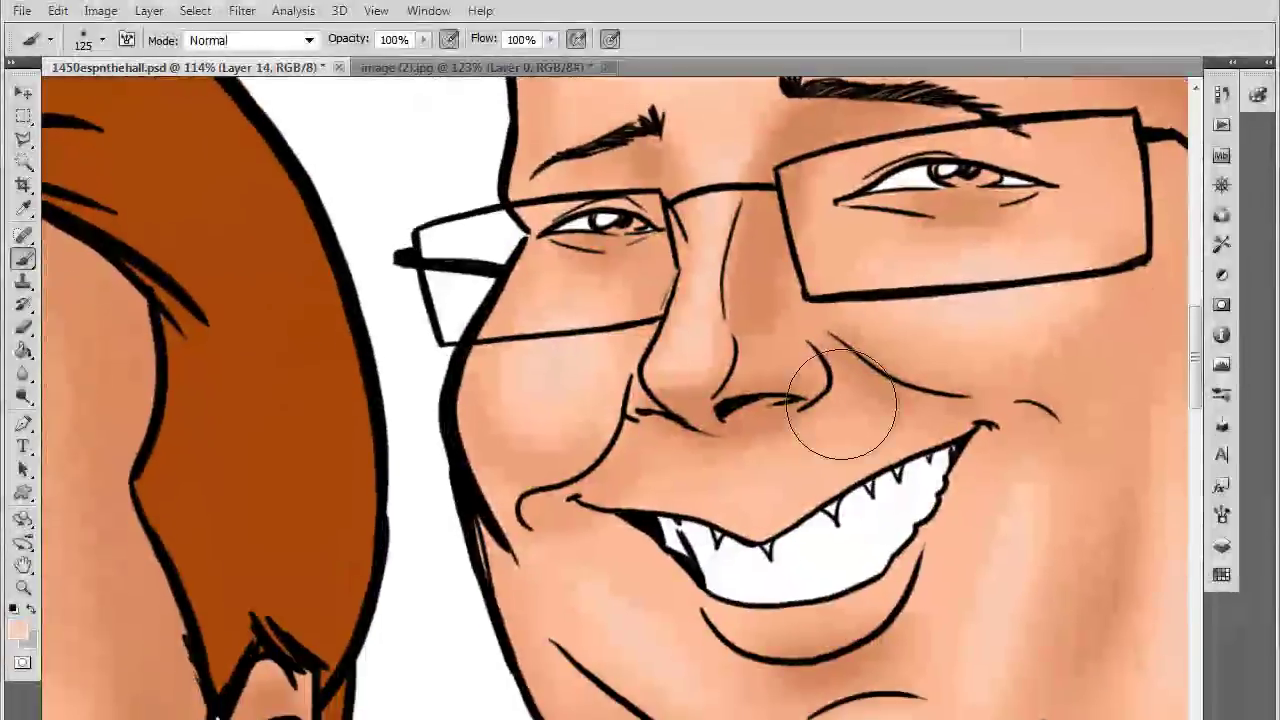
mouse_move(968, 714)
left_mouse_down()
mouse_move(803, 557)
mouse_move(800, 457)
left_mouse_up()
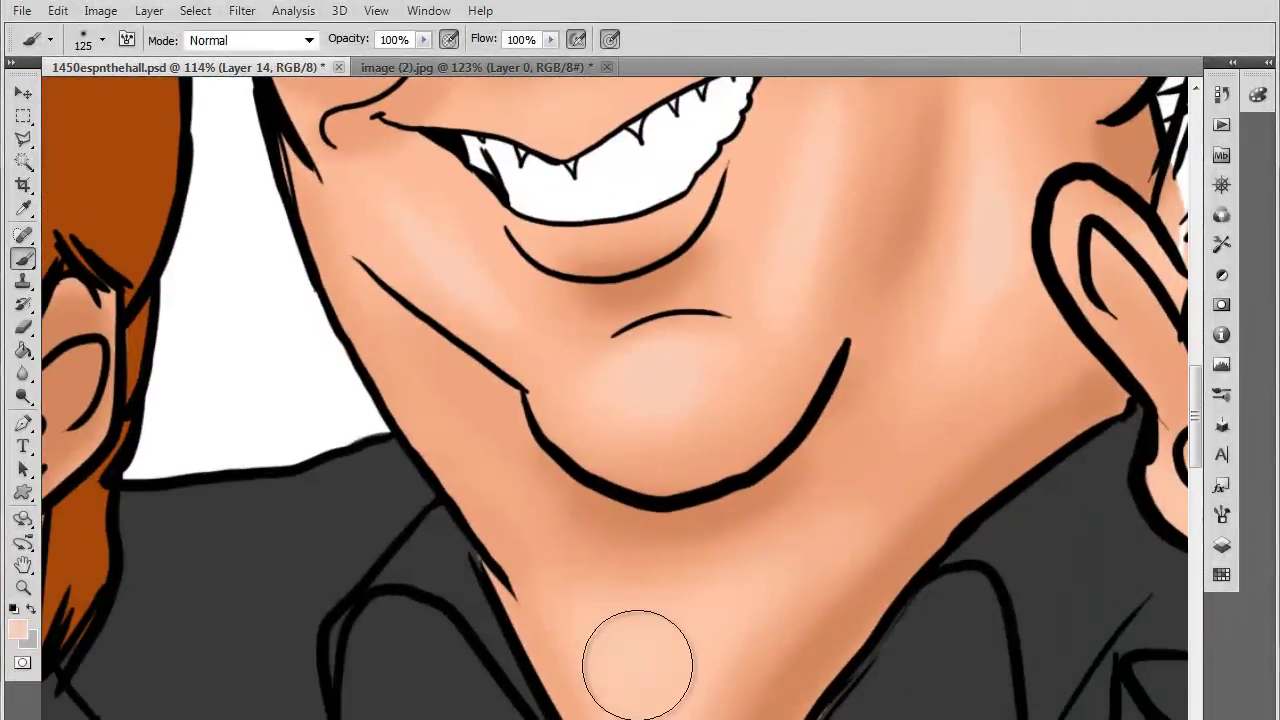
left_click_drag(636, 642, 743, 649)
Paint soft second highlights on both of the red-haired man's cheeks with an 80 px brush
left_click_drag(330, 573, 817, 649)
mouse_move(691, 539)
left_mouse_down()
mouse_move(814, 611)
mouse_move(852, 603)
left_mouse_up()
mouse_move(500, 493)
left_mouse_down()
mouse_move(542, 516)
mouse_move(491, 551)
mouse_move(703, 527)
left_mouse_up()
left_click_drag(311, 490, 303, 483)
left_click_drag(433, 618, 428, 490)
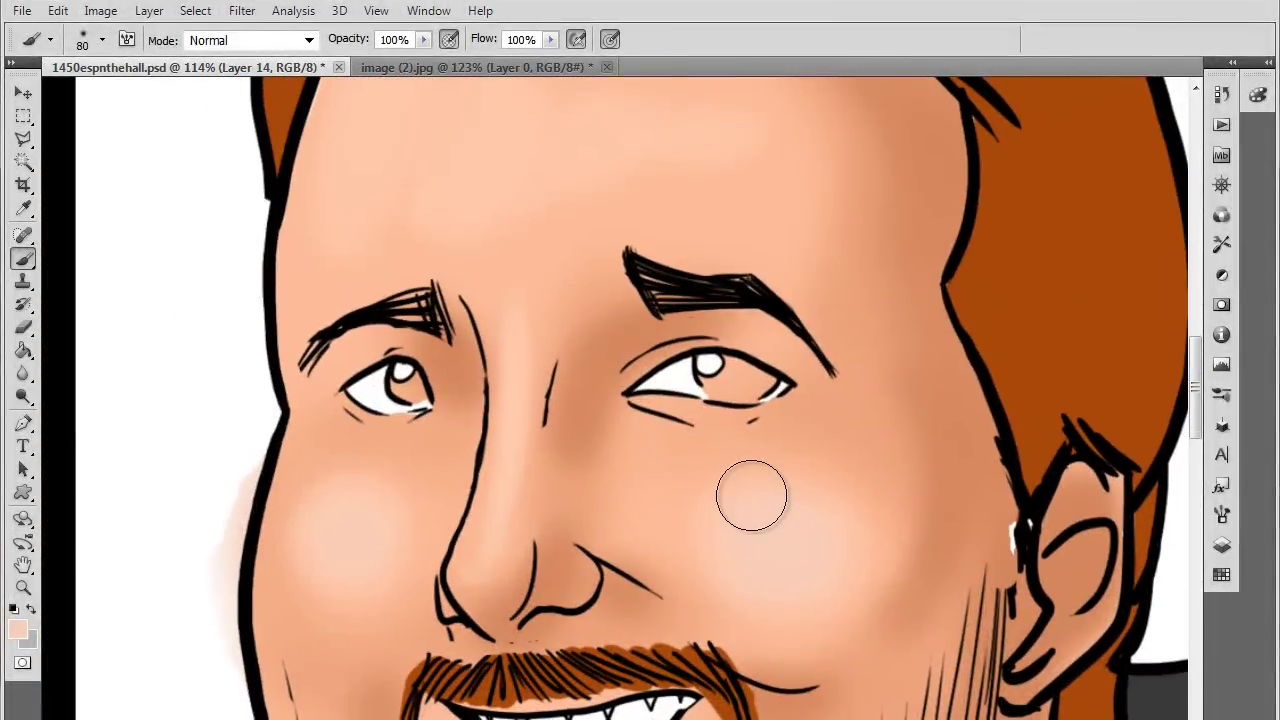
Reduce the brush to 45 px and touch up the second highlight along the red-haired man's nose
key("bracketleft")
key("bracketleft")
key("bracketleft")
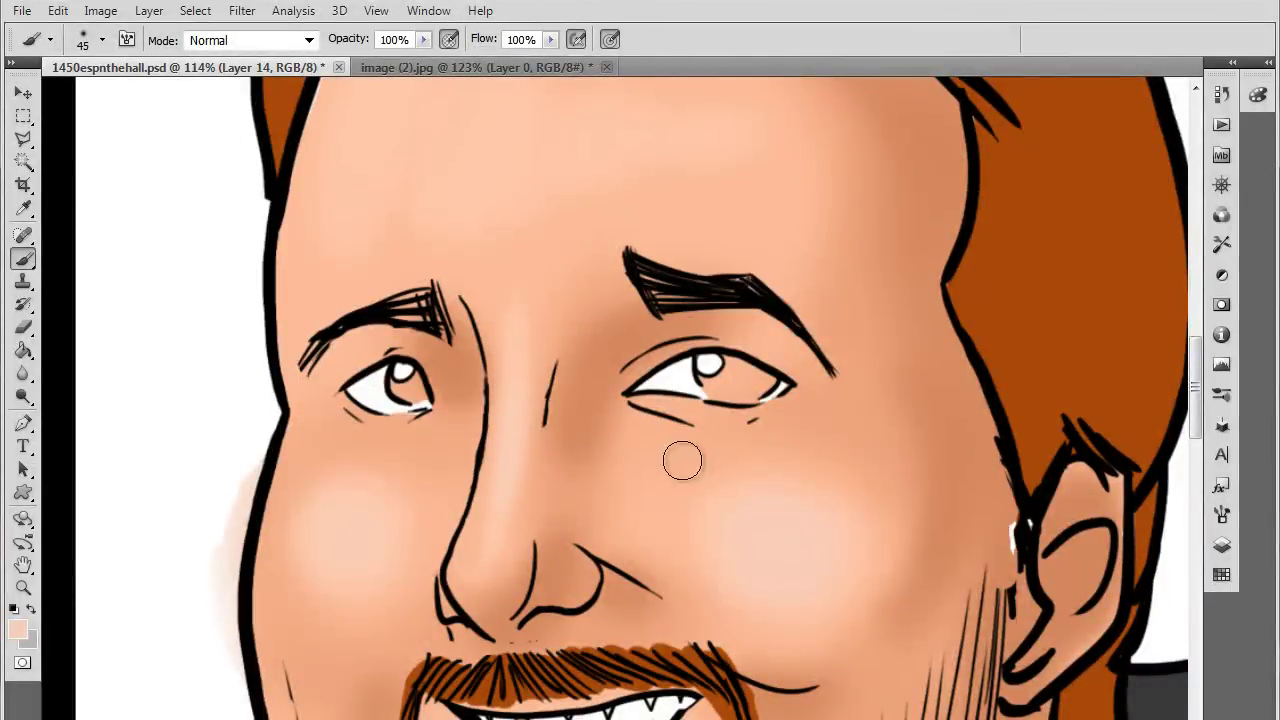
Paint a broad second highlight across the red-haired man's forehead with a 175 px brush
left_click_drag(664, 434, 672, 555)
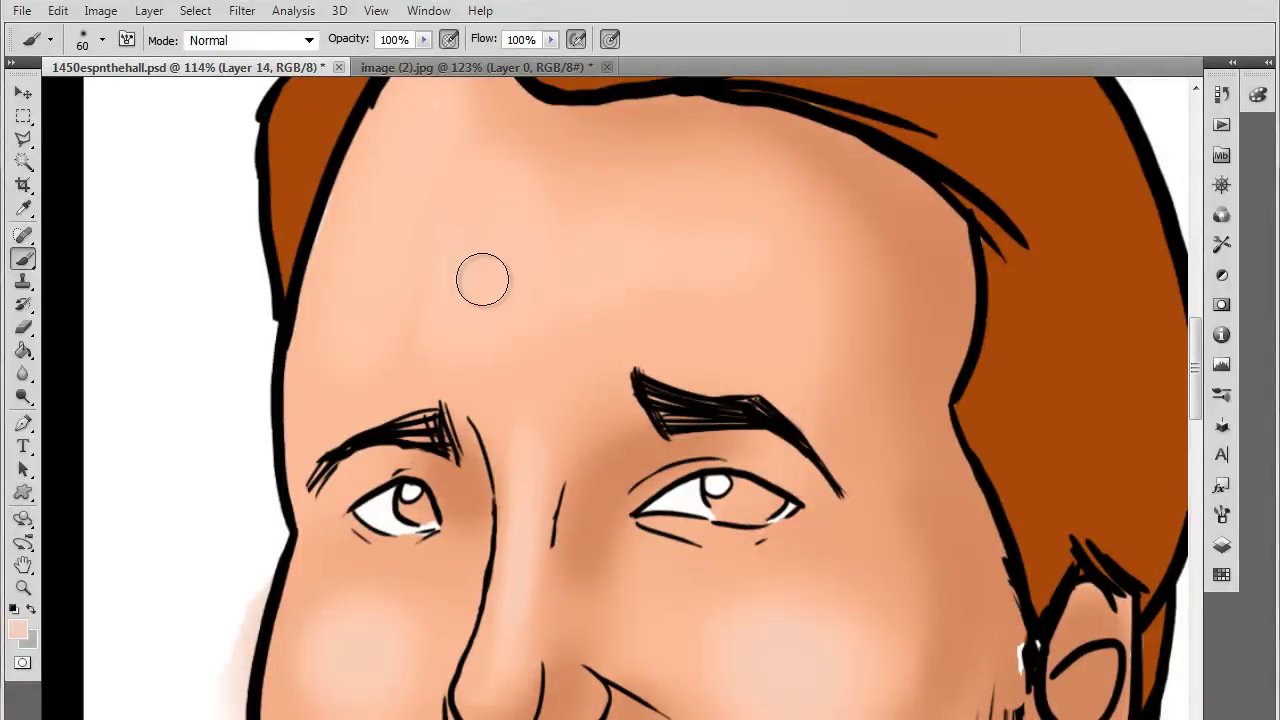
key("bracketright")
key("bracketright")
key("bracketright")
key("bracketright")
key("bracketright")
key("bracketright")
mouse_move(474, 271)
left_mouse_down()
mouse_move(526, 296)
mouse_move(696, 254)
mouse_move(797, 275)
left_mouse_up()
Review the skin shading on all three men, both across the whole picture and up close
scroll(796, 275, "down", 5)
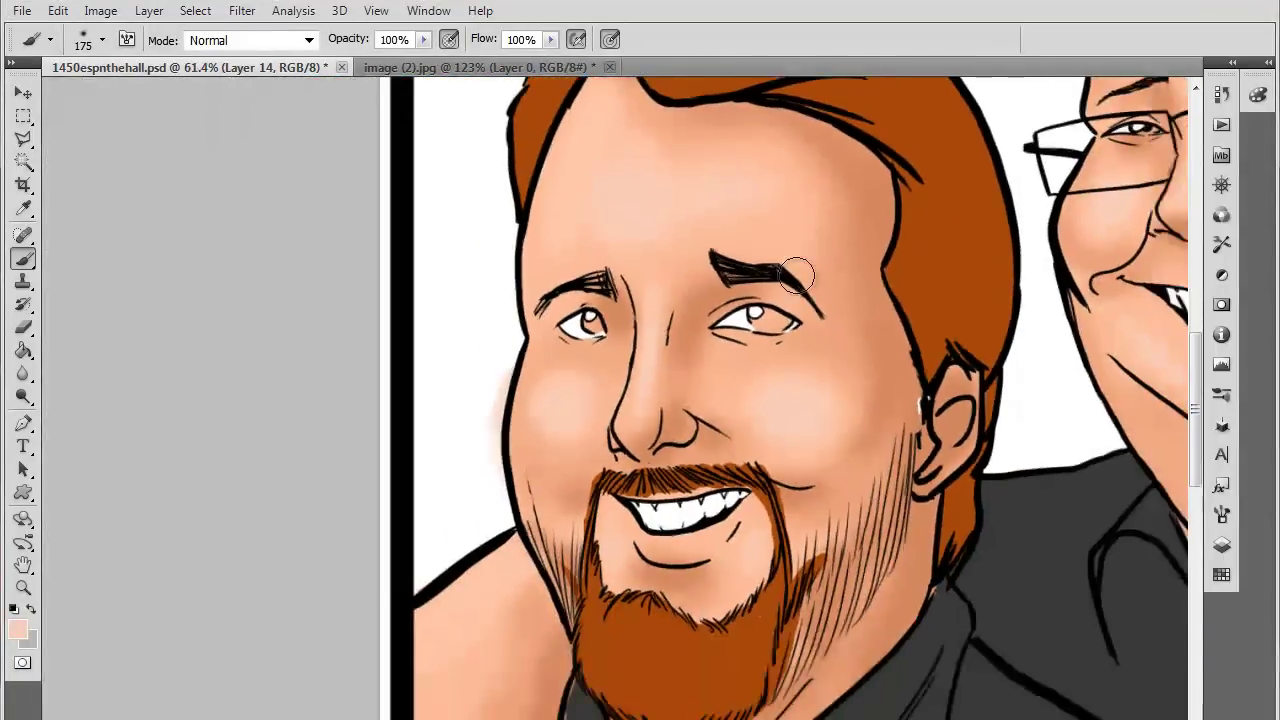
scroll(796, 275, "down", 3)
scroll(951, 551, "up", 2)
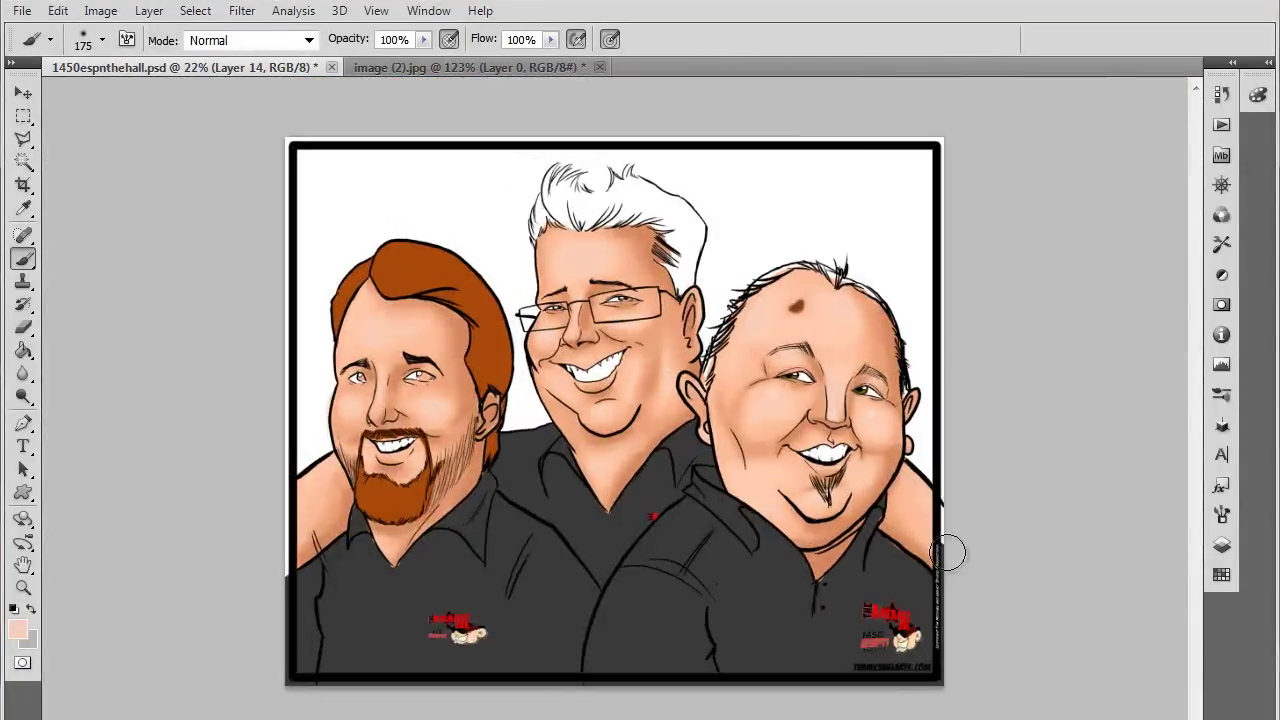
scroll(924, 577, "up", 1)
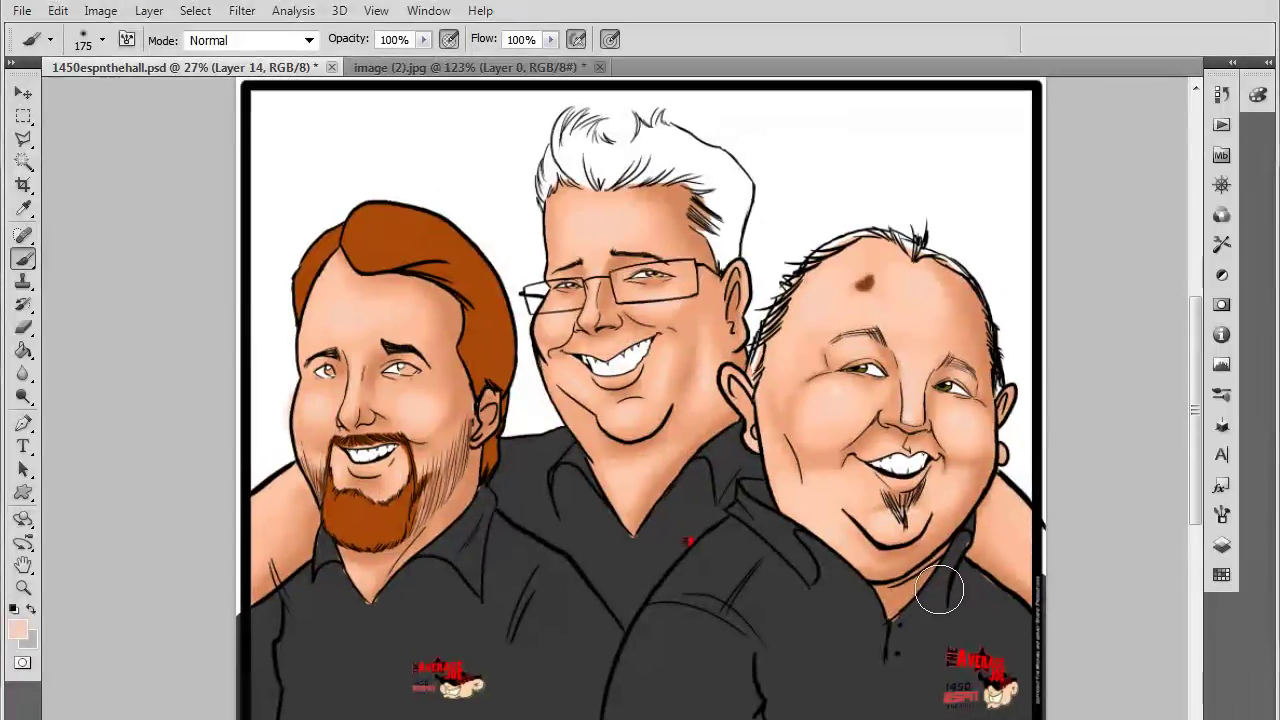
scroll(928, 605, "up", 4)
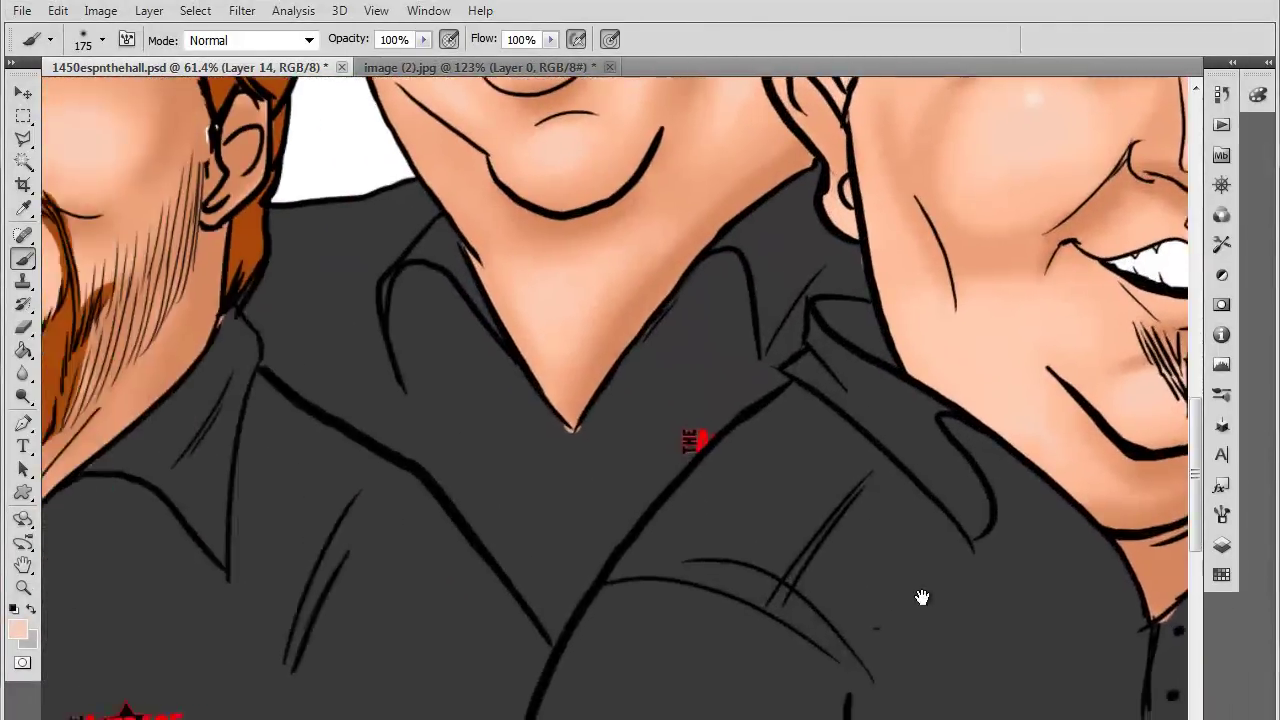
left_click_drag(922, 597, 937, 600)
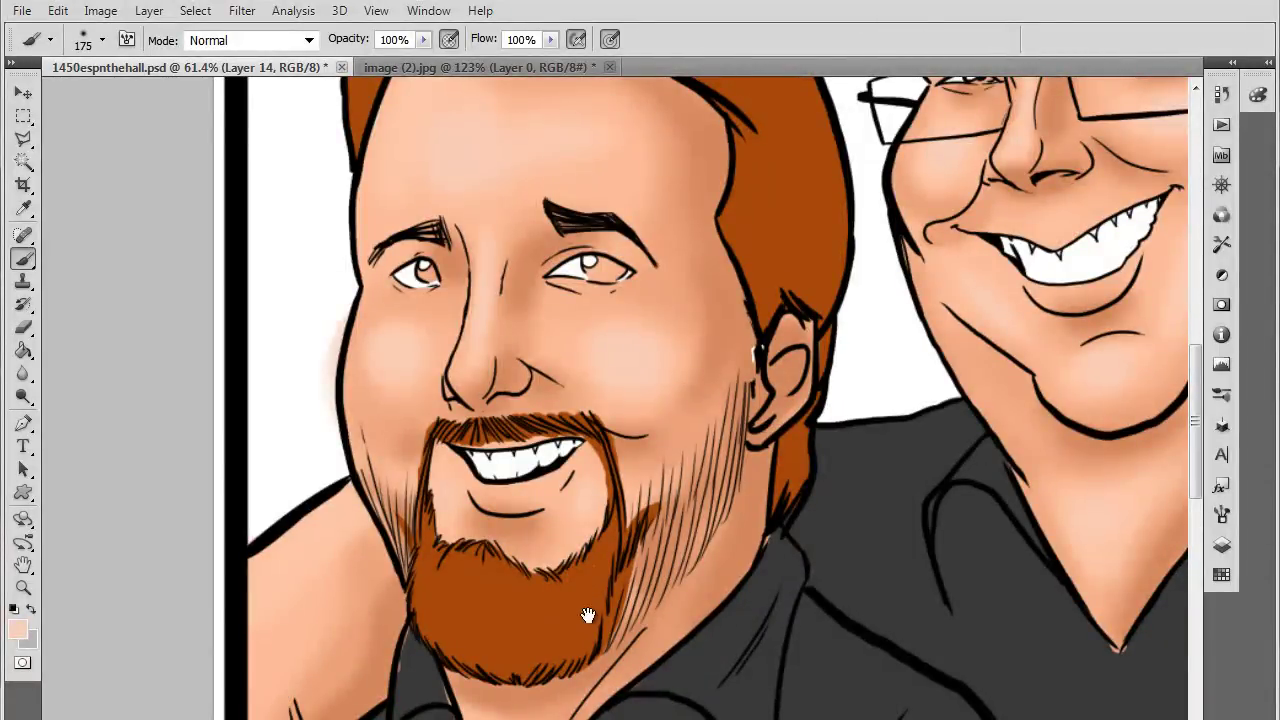
mouse_move(770, 545)
left_mouse_down()
mouse_move(757, 534)
mouse_move(763, 554)
mouse_move(777, 537)
left_mouse_up()
left_click_drag(770, 560, 735, 521)
scroll(495, 492, "up", 5)
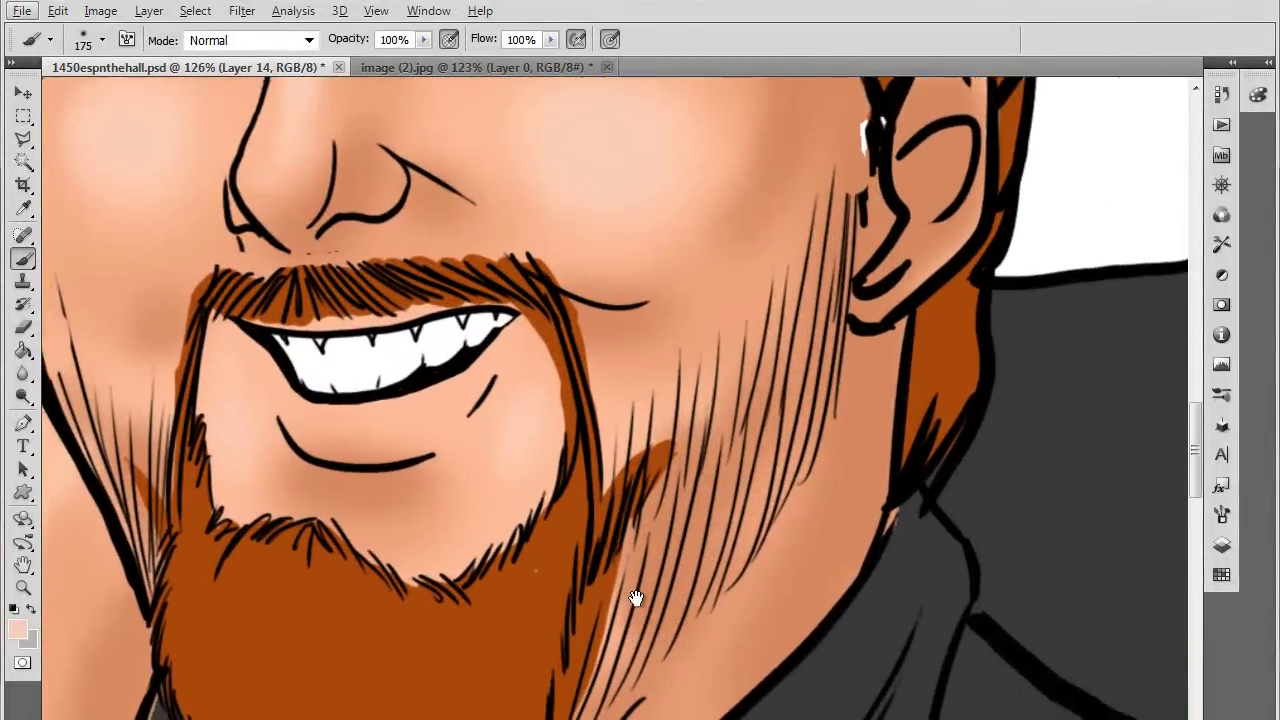
left_click_drag(636, 598, 774, 660)
left_click_drag(766, 534, 697, 513)
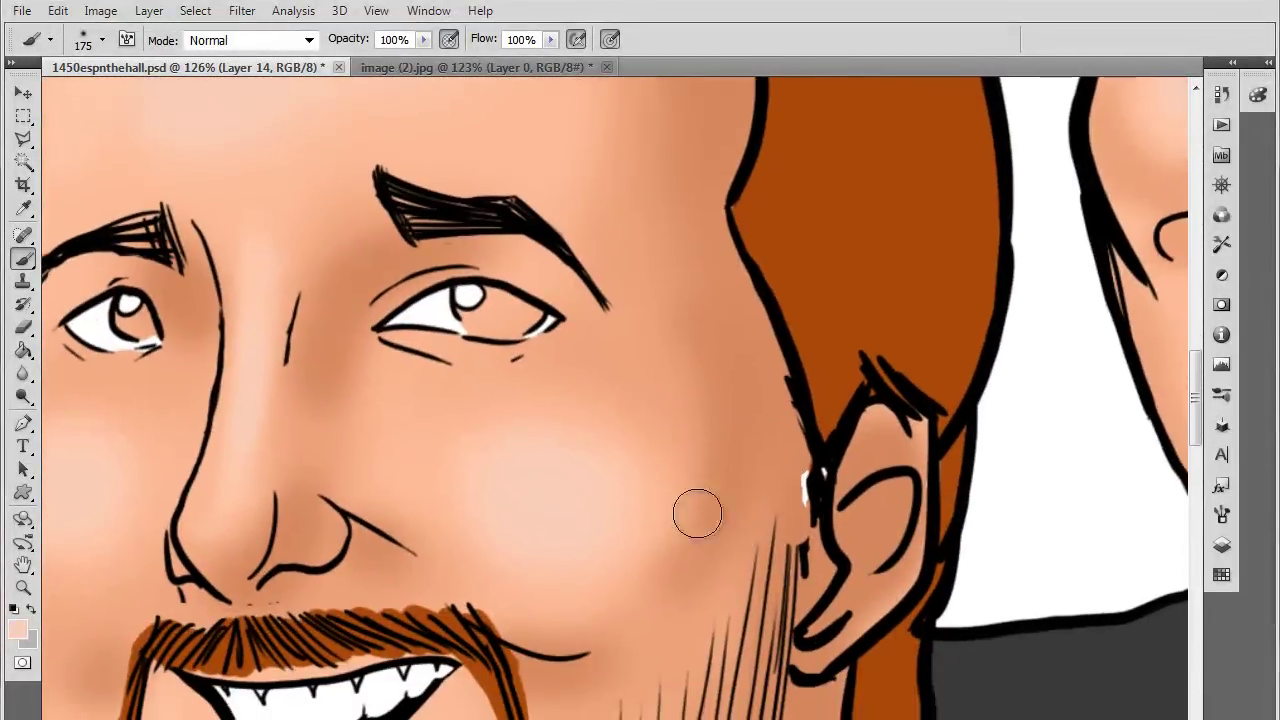
scroll(780, 506, "down", 6)
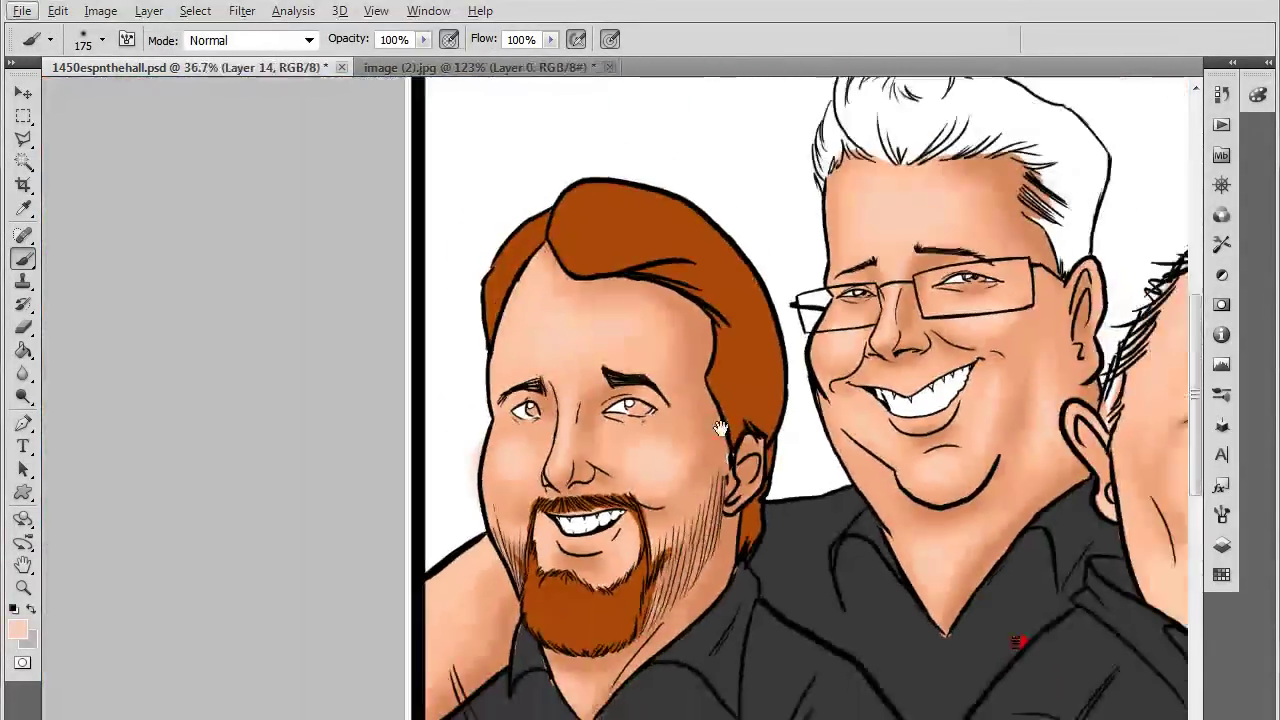
left_click_drag(942, 473, 866, 449)
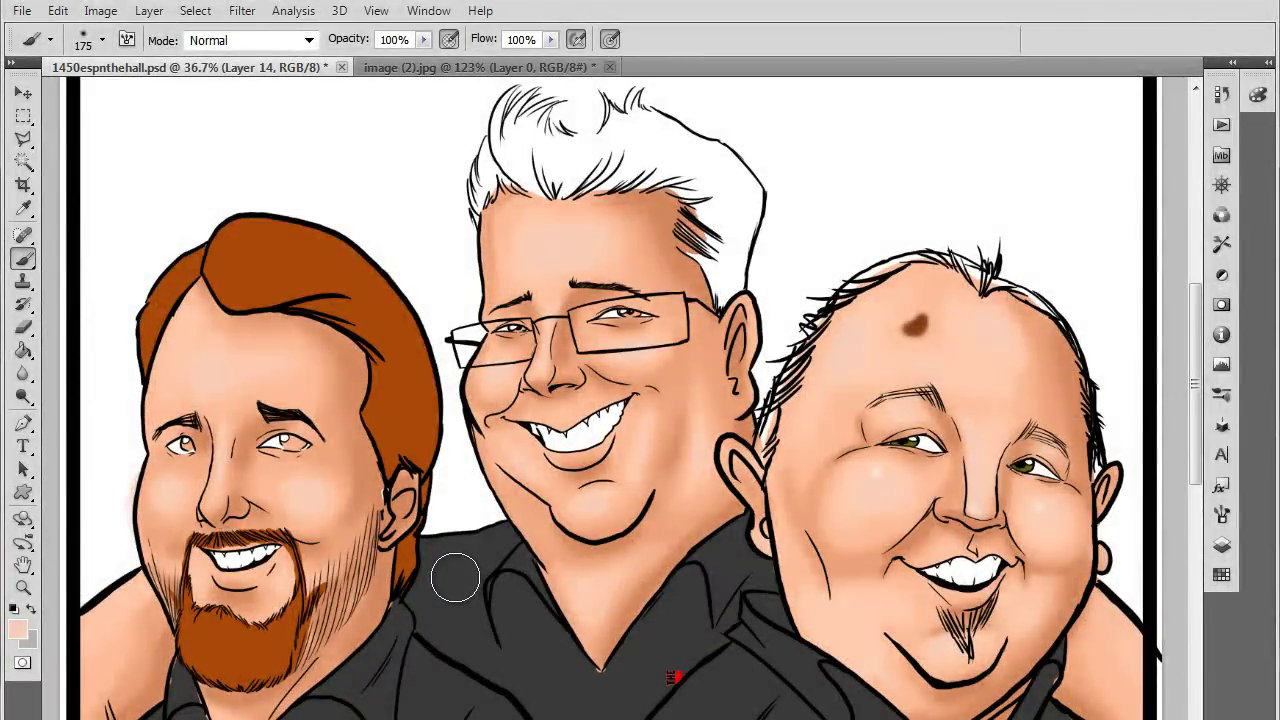
scroll(455, 578, "down", 5)
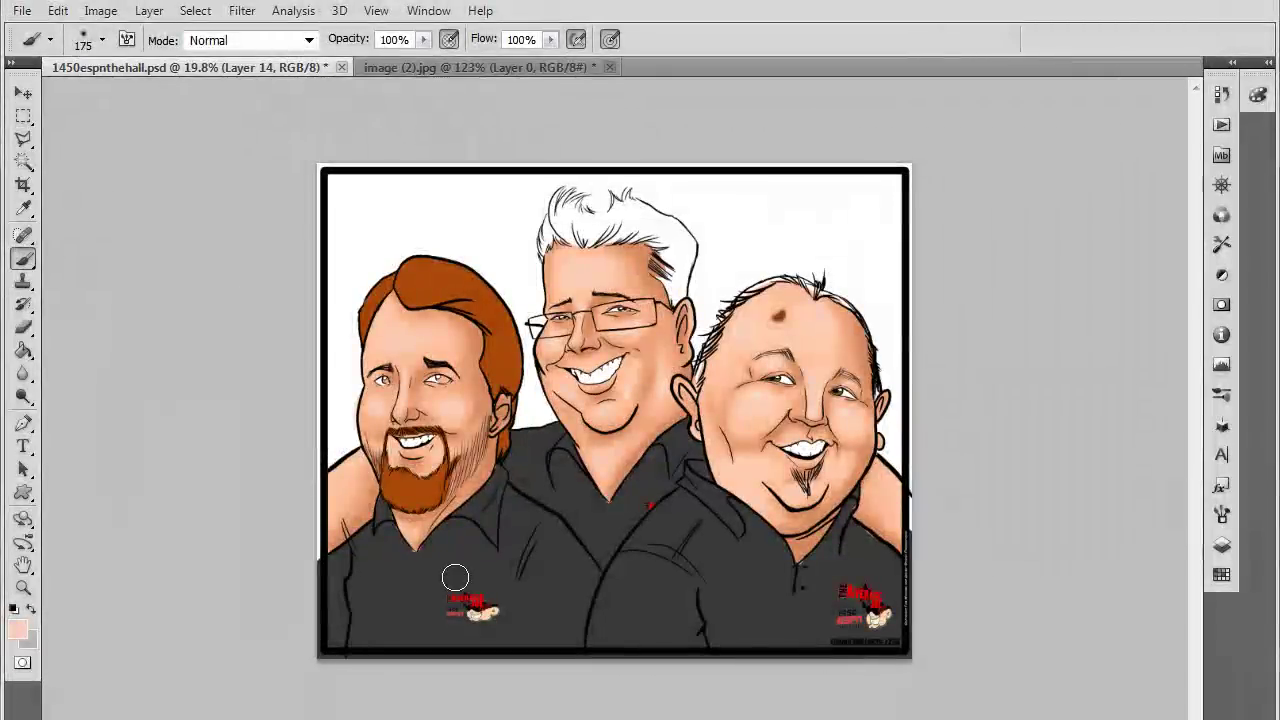
scroll(947, 571, "up", 5)
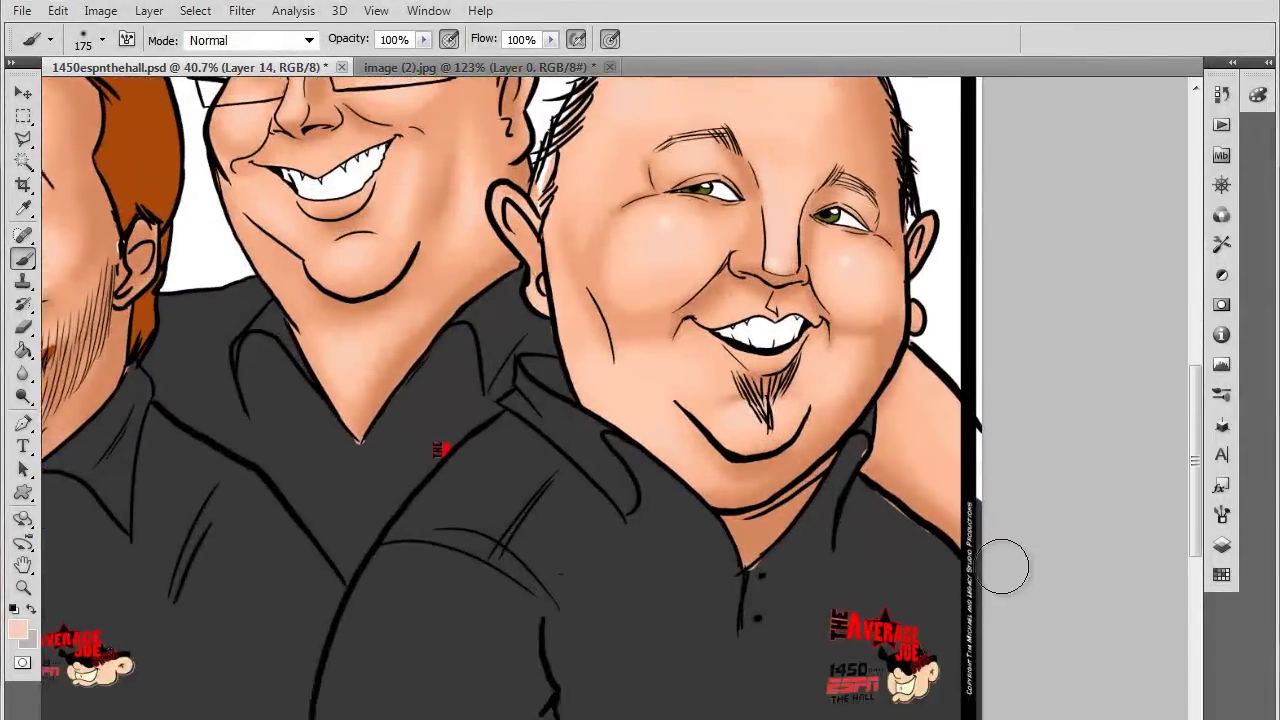
Make Layer 15, which holds the dark shirts, the active layer
left_click_drag(1001, 567, 993, 535)
left_click(1222, 545)
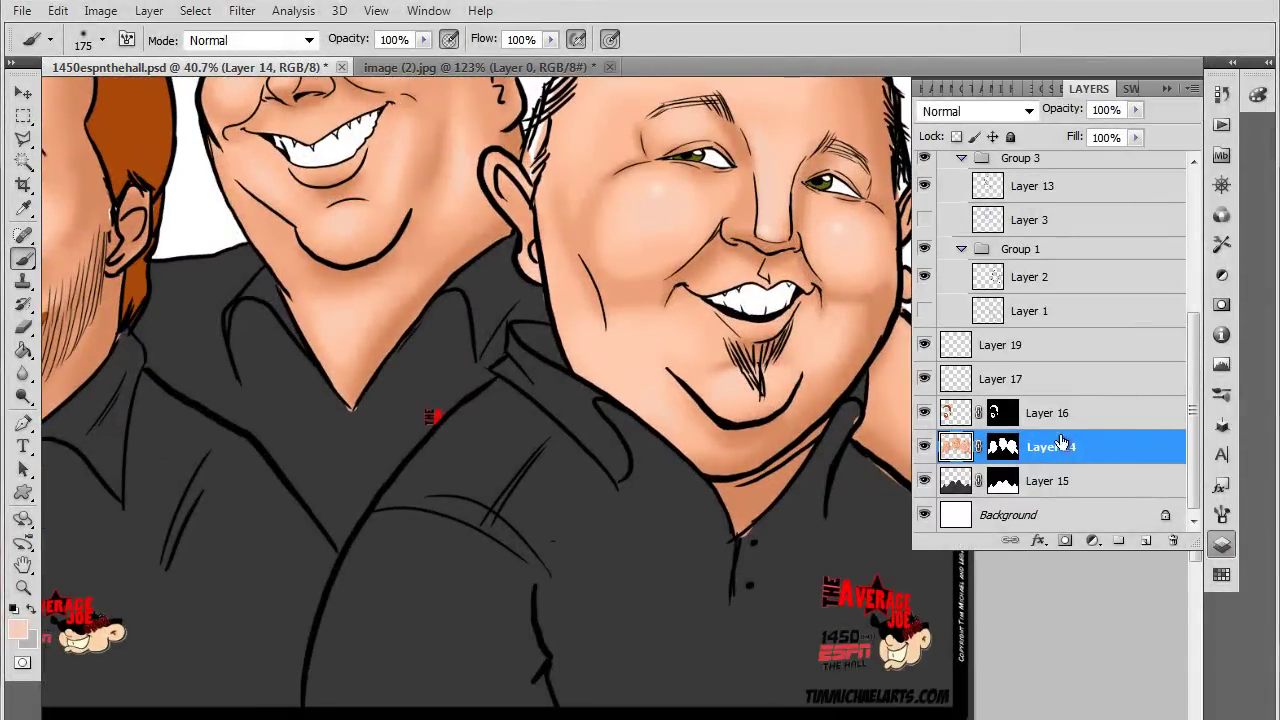
left_click(998, 483)
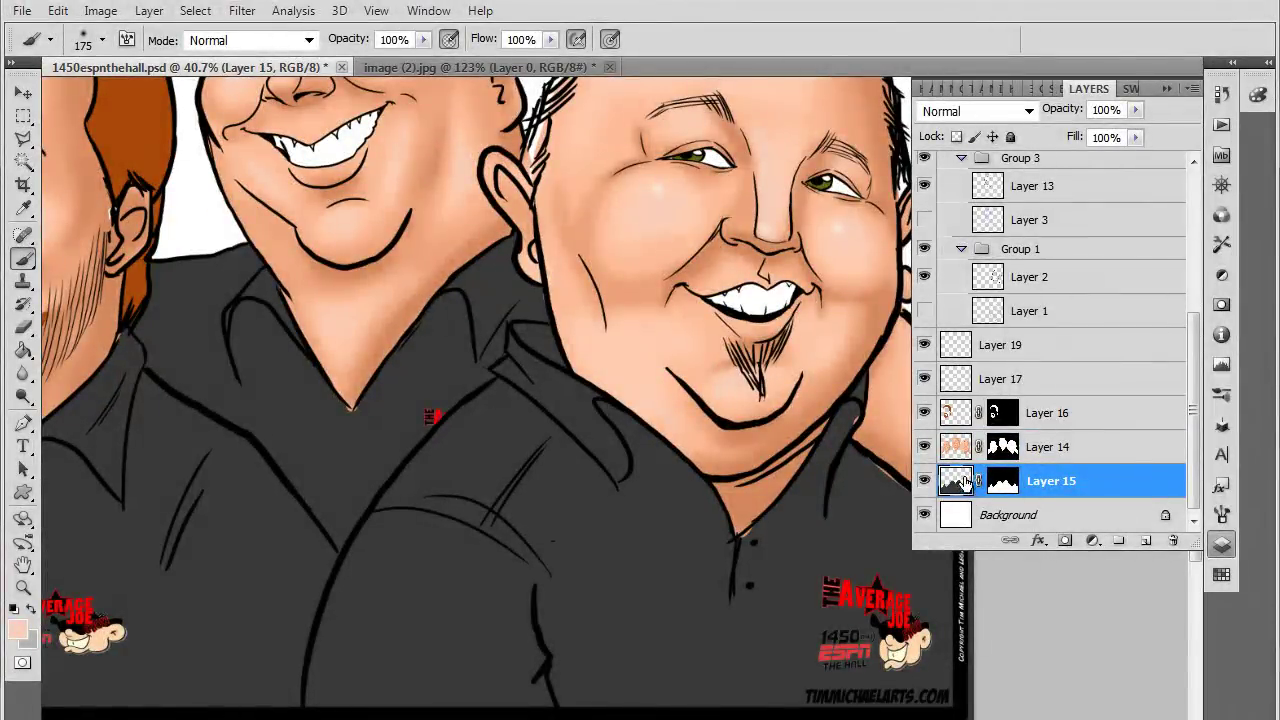
left_click(1168, 89)
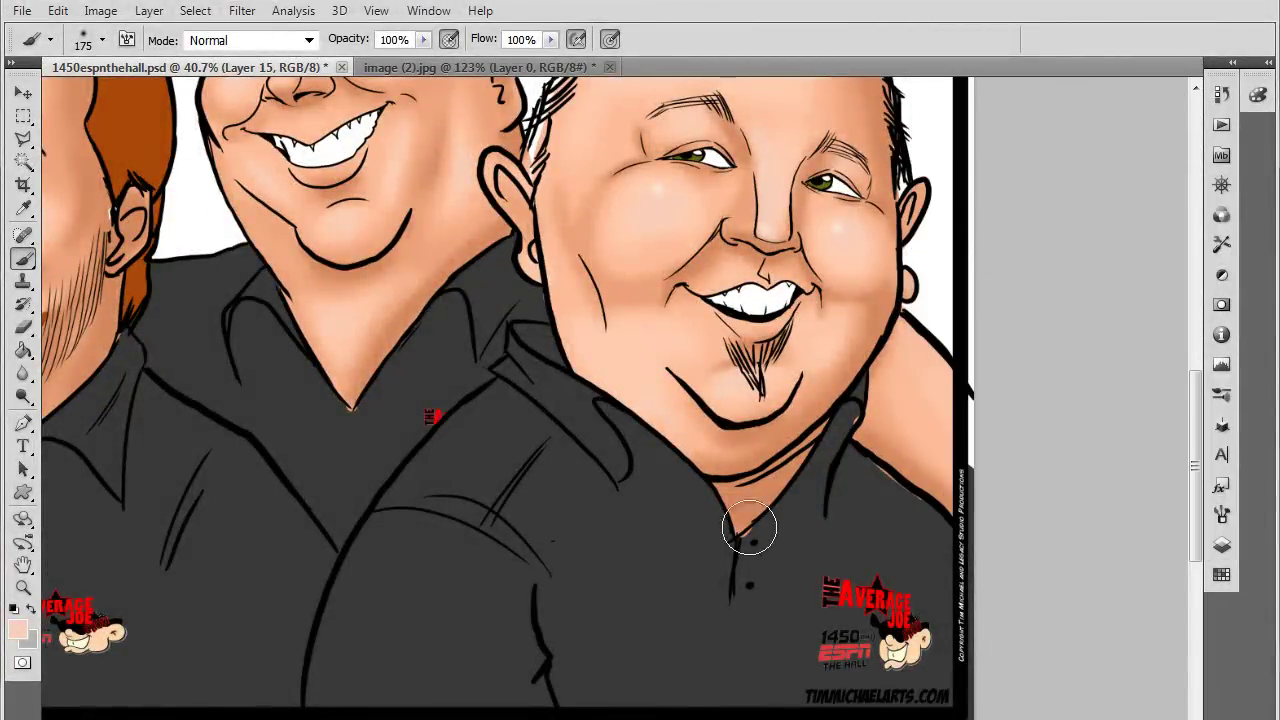
Sample the shirt grey and darken the painting colour to #1f1f1f
left_click(622, 574, "alt")
left_click(18, 626)
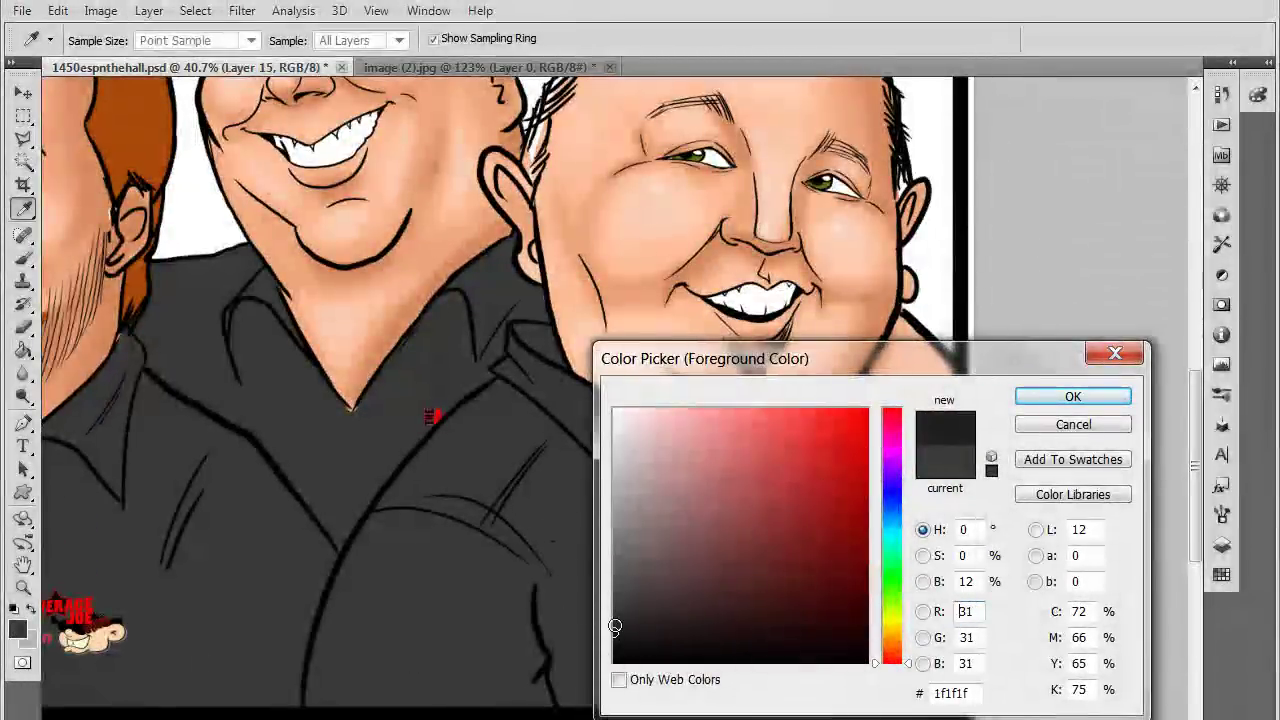
key("Return")
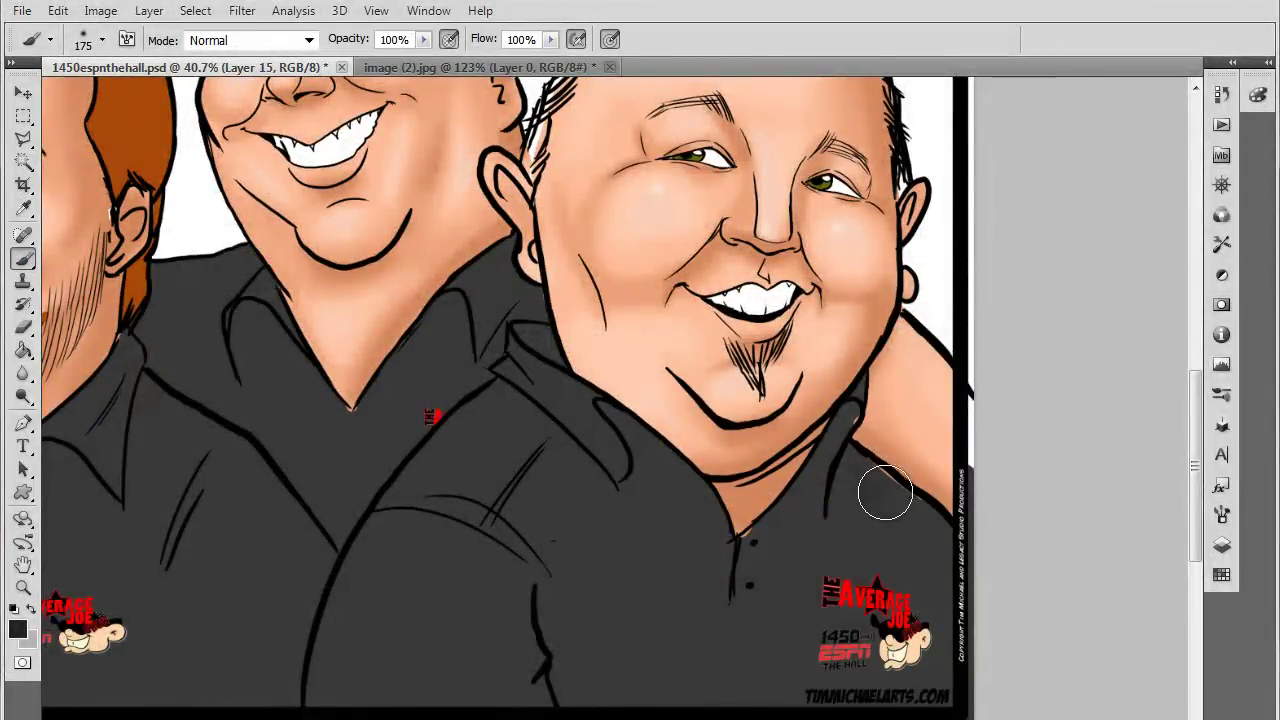
Paint dark shadows on the goateed man's shirt along the shoulders, under the collar and beside the sleeve fold at 175 px
left_click_drag(918, 520, 849, 455)
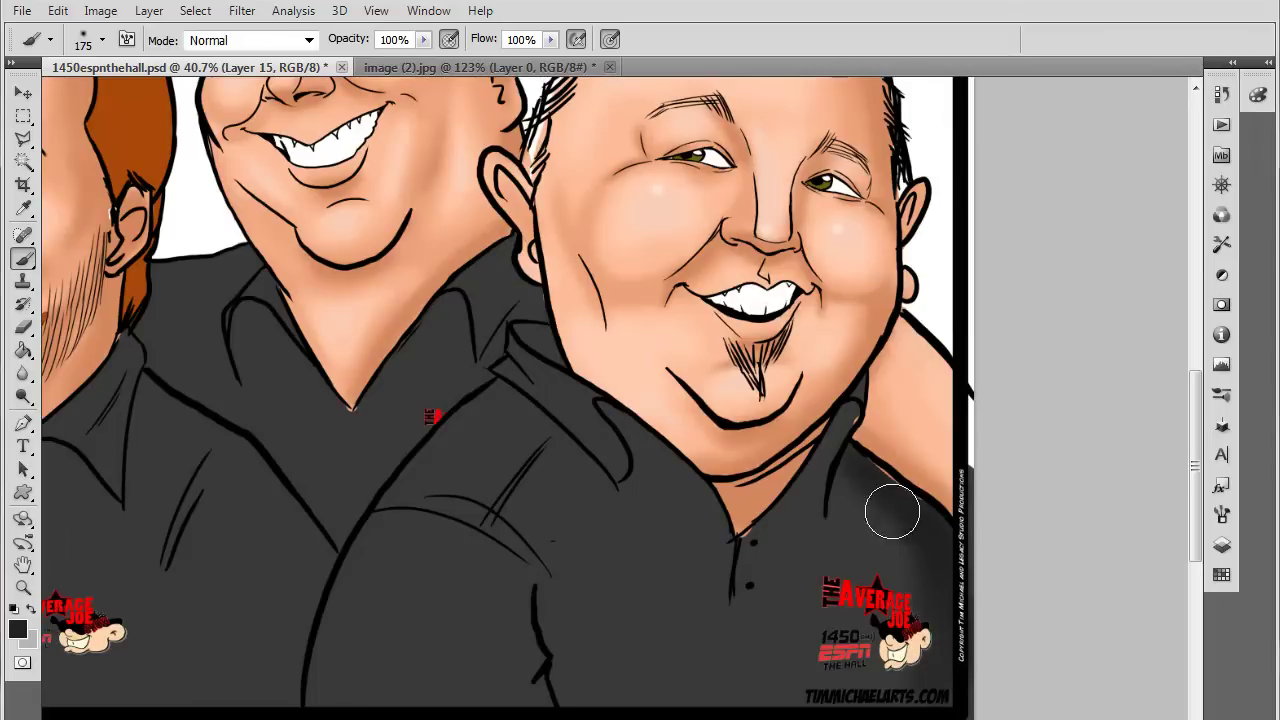
left_click_drag(853, 414, 824, 476)
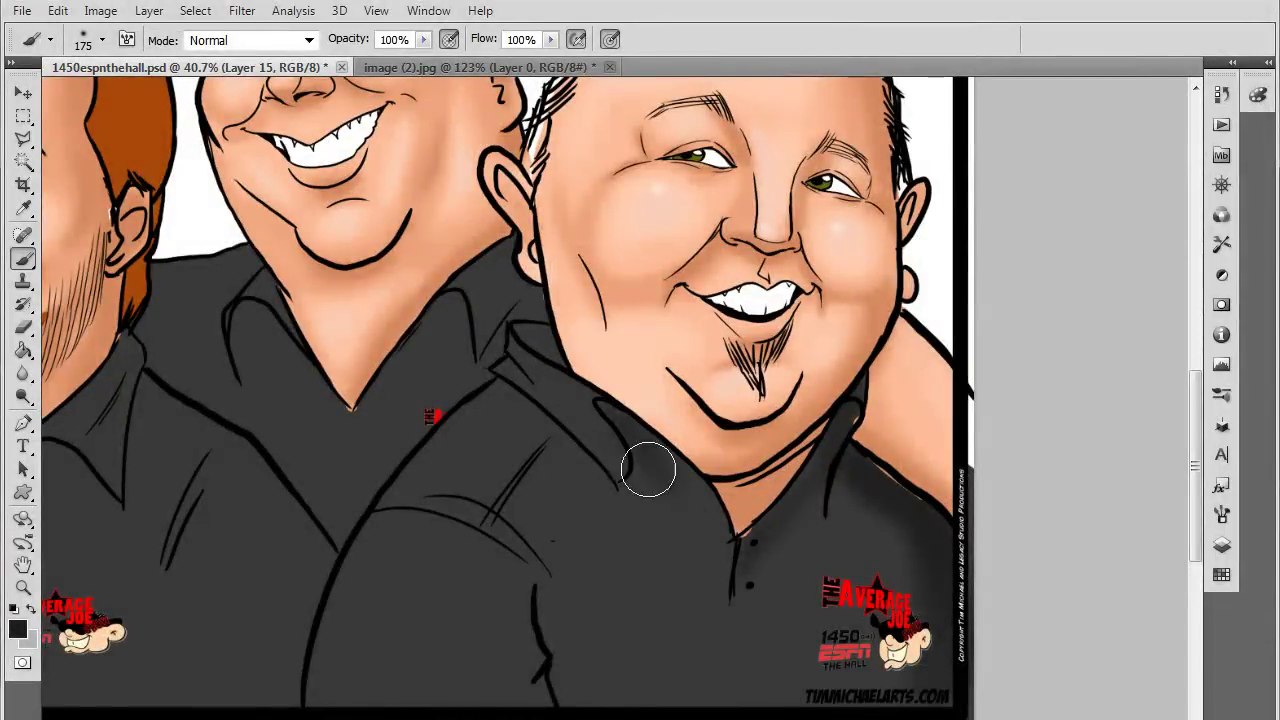
mouse_move(641, 461)
left_mouse_down()
mouse_move(713, 522)
mouse_move(526, 316)
mouse_move(565, 358)
mouse_move(535, 340)
left_mouse_up()
left_click_drag(530, 427, 606, 503)
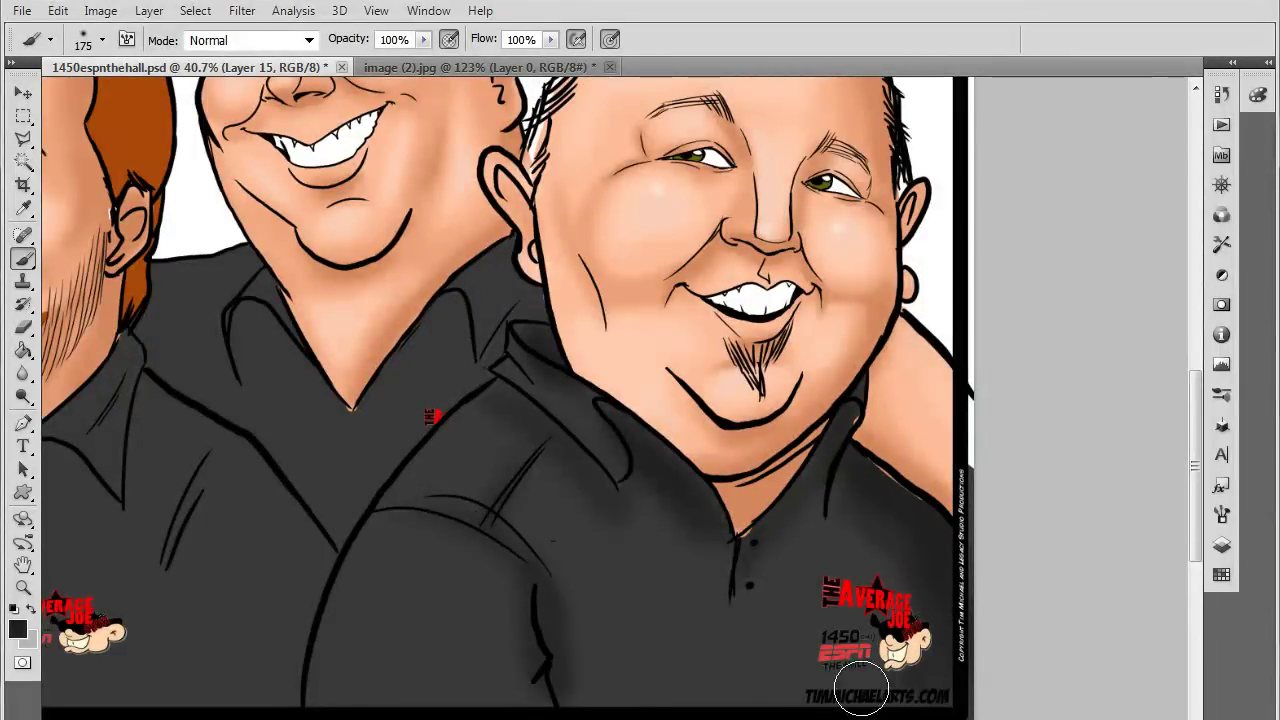
left_click_drag(652, 616, 812, 686)
Shade the white-haired man's shirt around the collar and beside the neighbouring men's shoulders with the 175 px brush
mouse_move(646, 388)
left_mouse_down()
mouse_move(643, 440)
mouse_move(635, 422)
mouse_move(692, 383)
mouse_move(652, 364)
mouse_move(636, 454)
mouse_move(651, 409)
mouse_move(677, 420)
mouse_move(631, 383)
mouse_move(586, 440)
left_mouse_up()
mouse_move(441, 391)
left_mouse_down()
mouse_move(479, 452)
mouse_move(445, 404)
mouse_move(420, 394)
mouse_move(471, 455)
mouse_move(478, 440)
mouse_move(433, 350)
mouse_move(446, 370)
mouse_move(419, 350)
mouse_move(332, 336)
mouse_move(428, 314)
mouse_move(375, 384)
mouse_move(397, 469)
mouse_move(419, 480)
mouse_move(412, 417)
mouse_move(448, 530)
mouse_move(497, 592)
mouse_move(639, 431)
mouse_move(640, 467)
left_mouse_up()
left_click_drag(605, 579, 750, 449)
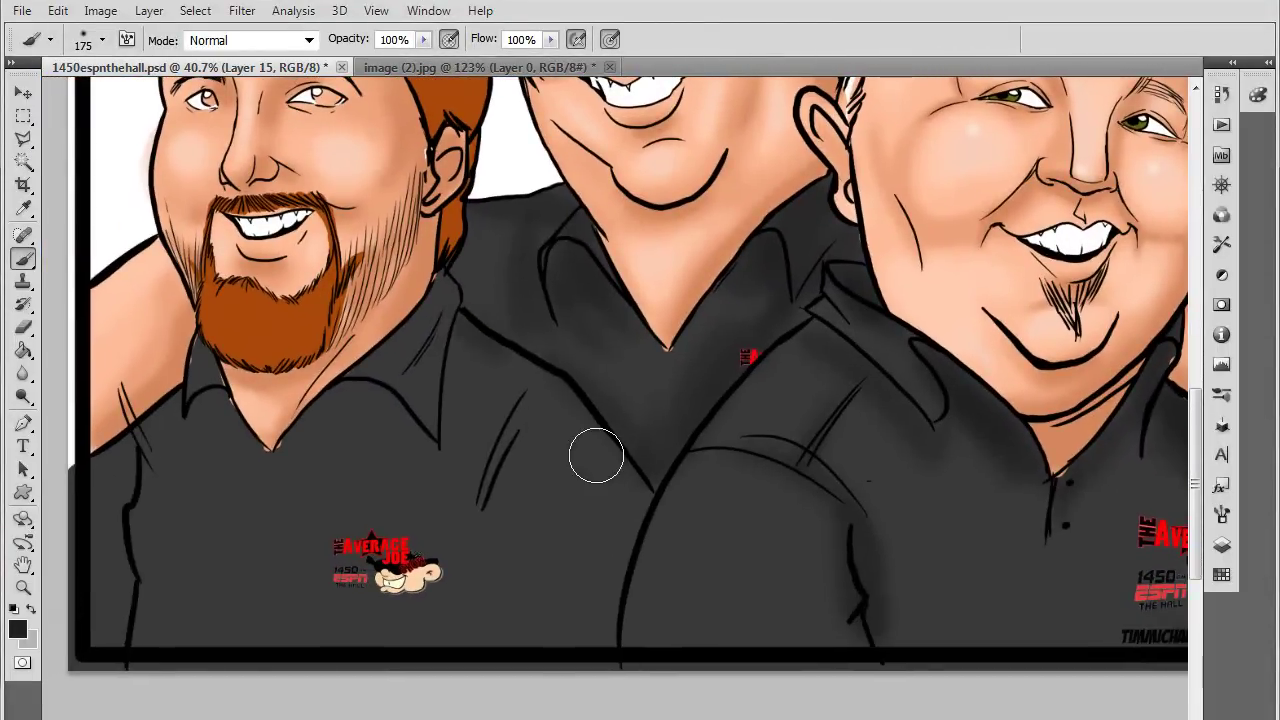
Shade the red-haired man's shirt under the collar, along the sleeve folds and down the side next to the goateed man
mouse_move(594, 451)
left_mouse_down()
mouse_move(598, 628)
mouse_move(619, 582)
mouse_move(623, 531)
mouse_move(591, 445)
mouse_move(556, 656)
mouse_move(579, 493)
mouse_move(555, 428)
mouse_move(571, 565)
mouse_move(607, 632)
mouse_move(569, 452)
mouse_move(522, 405)
mouse_move(541, 392)
mouse_move(496, 572)
mouse_move(499, 510)
mouse_move(556, 417)
mouse_move(539, 687)
left_mouse_up()
mouse_move(440, 387)
left_mouse_down()
mouse_move(418, 452)
mouse_move(406, 425)
mouse_move(424, 450)
left_mouse_up()
mouse_move(315, 393)
left_mouse_down()
mouse_move(214, 391)
mouse_move(223, 414)
mouse_move(120, 457)
mouse_move(106, 477)
mouse_move(149, 443)
mouse_move(149, 522)
left_mouse_up()
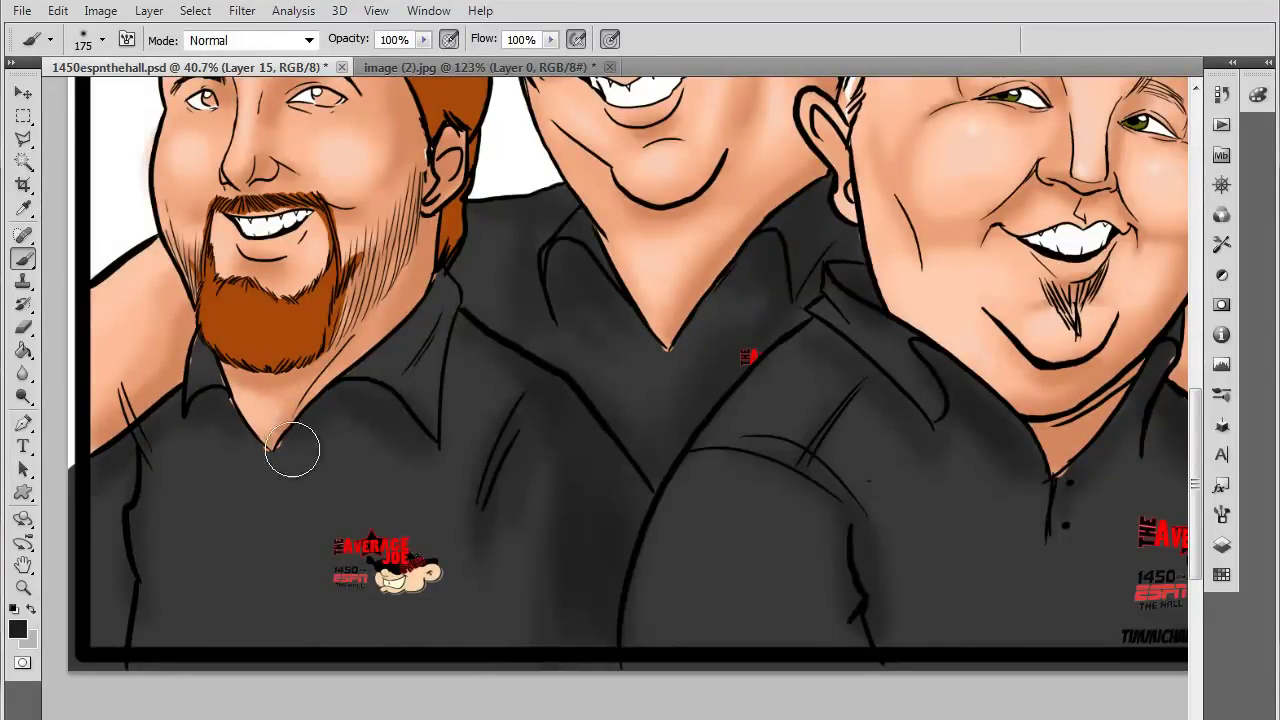
mouse_move(492, 493)
left_mouse_down()
mouse_move(565, 421)
mouse_move(559, 438)
mouse_move(444, 271)
mouse_move(298, 423)
left_mouse_up()
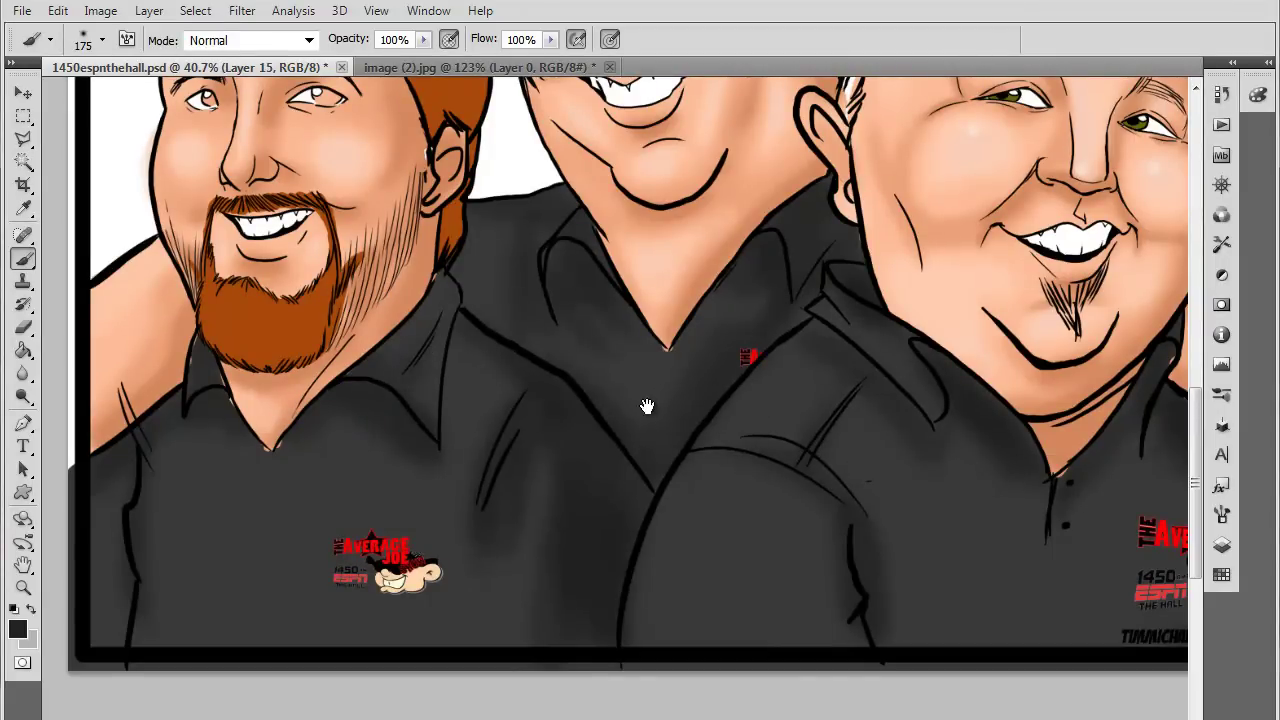
Set the painting colour to grey #6f6f6f and brush soft highlights onto the men's shirts at 700 px
mouse_move(647, 406)
left_mouse_down()
mouse_move(647, 467)
mouse_move(640, 387)
left_mouse_up()
scroll(655, 452, "down", 6)
scroll(655, 452, "up", 2)
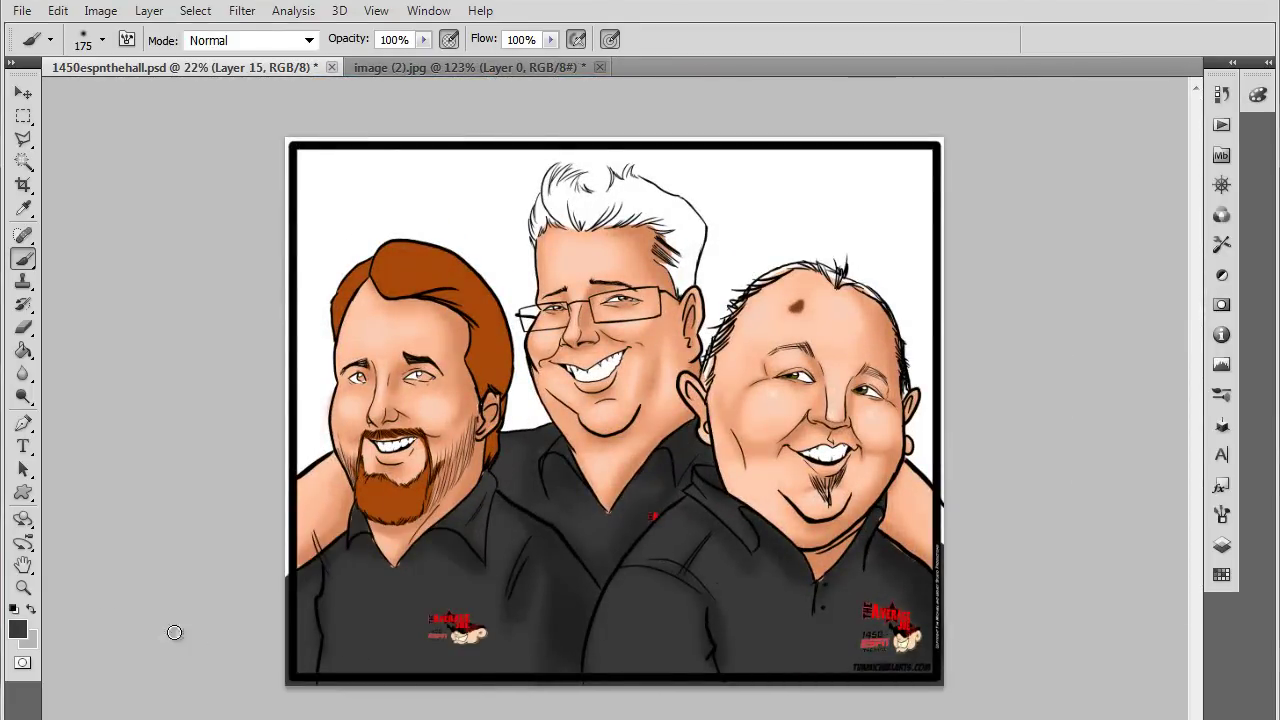
left_click(17, 628)
left_click(611, 551)
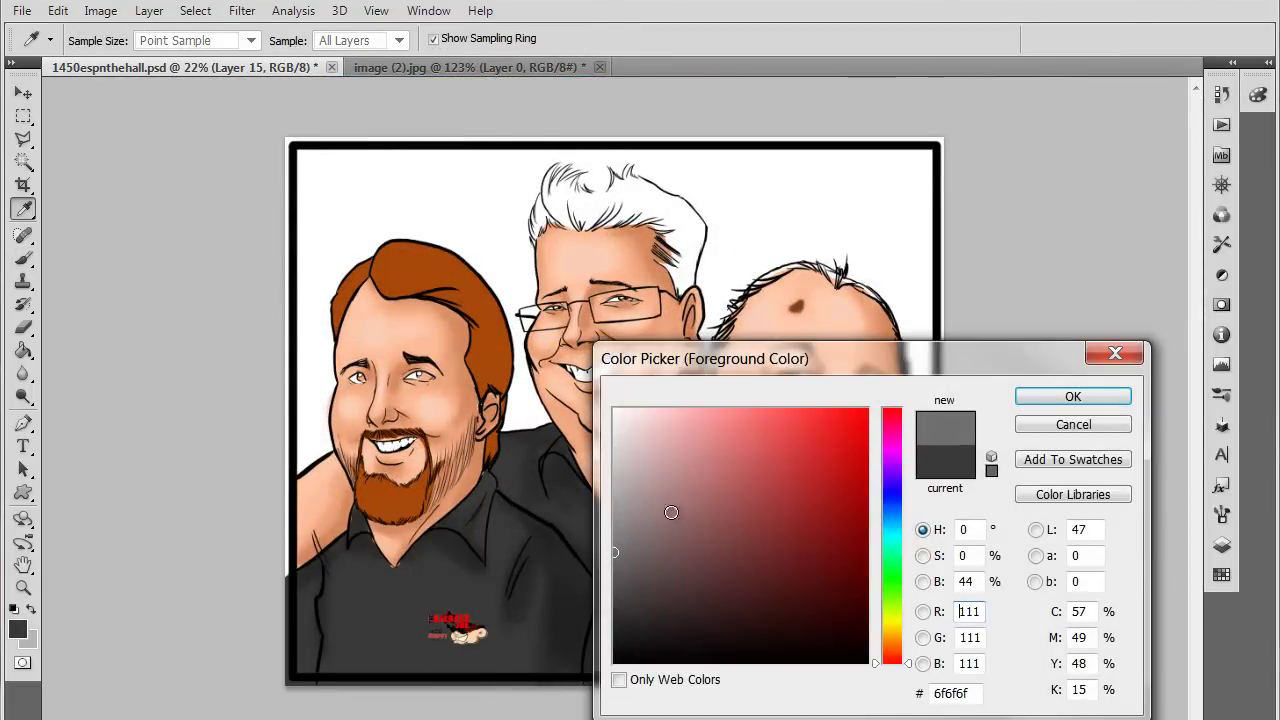
left_click(1067, 397)
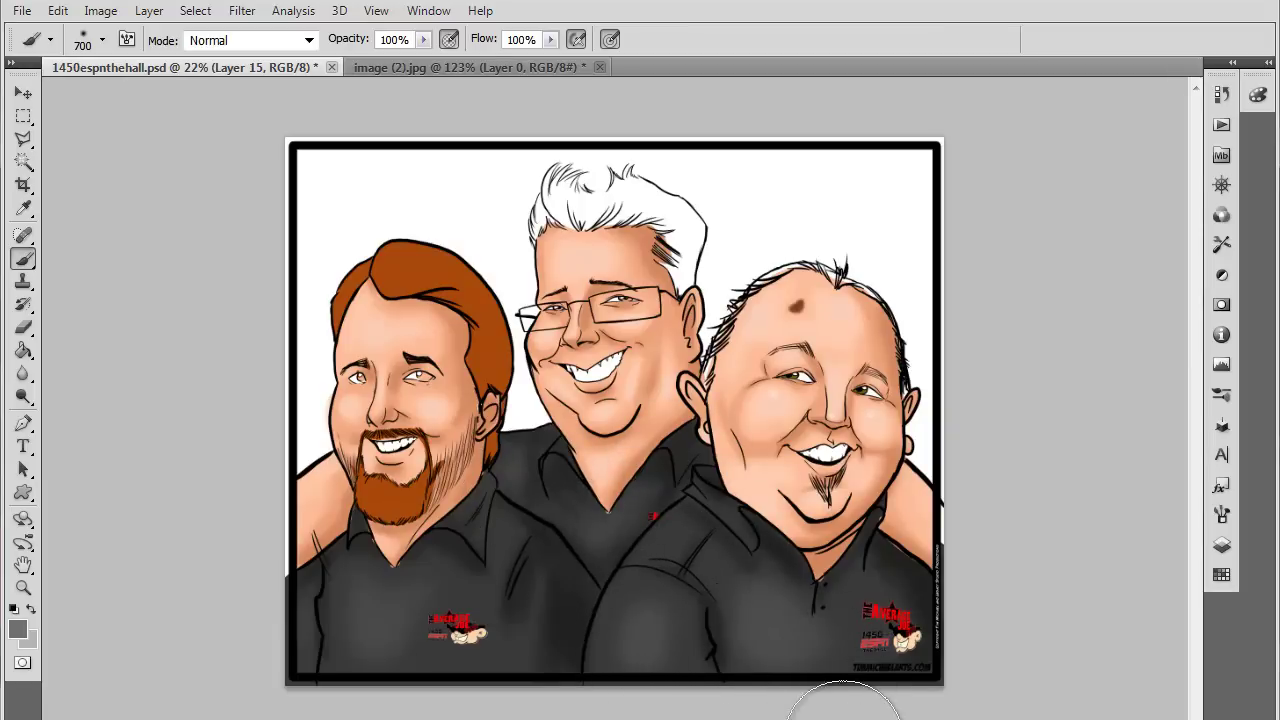
scroll(843, 705, "down", 2)
scroll(843, 705, "up", 2)
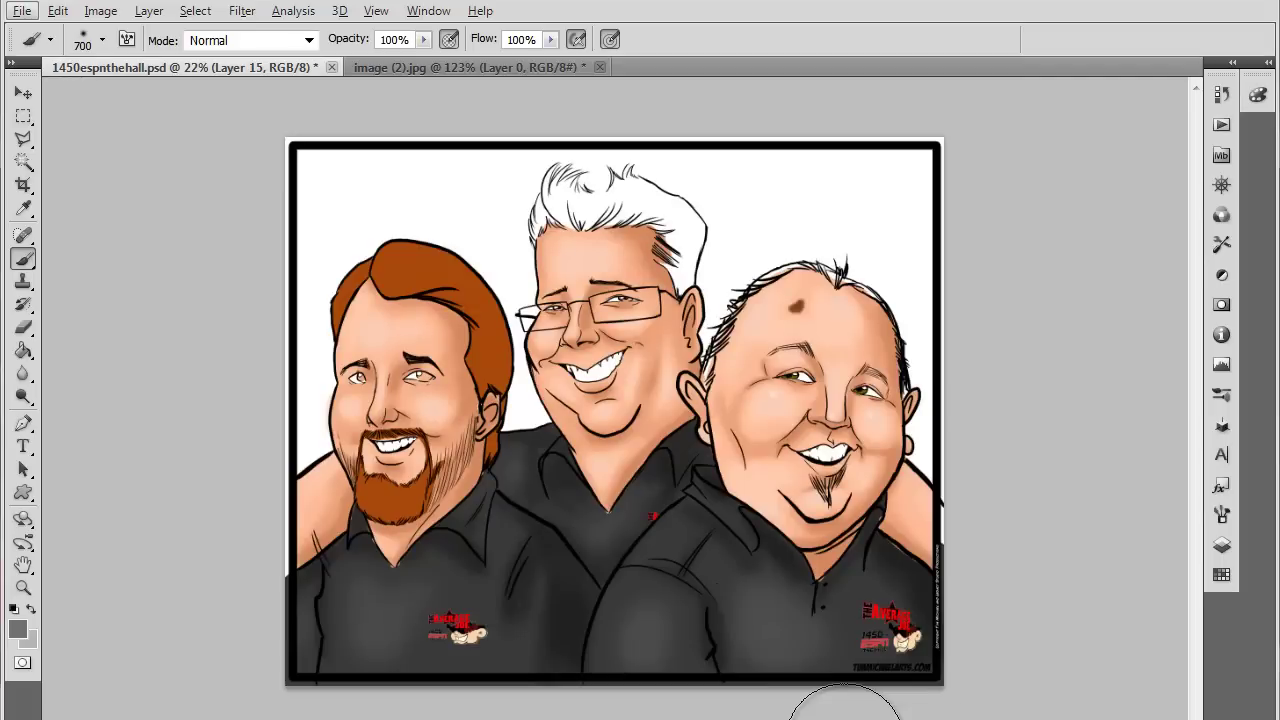
Set the painting colour to the Pin Point Highlight swatch
scroll(966, 480, "up", 9)
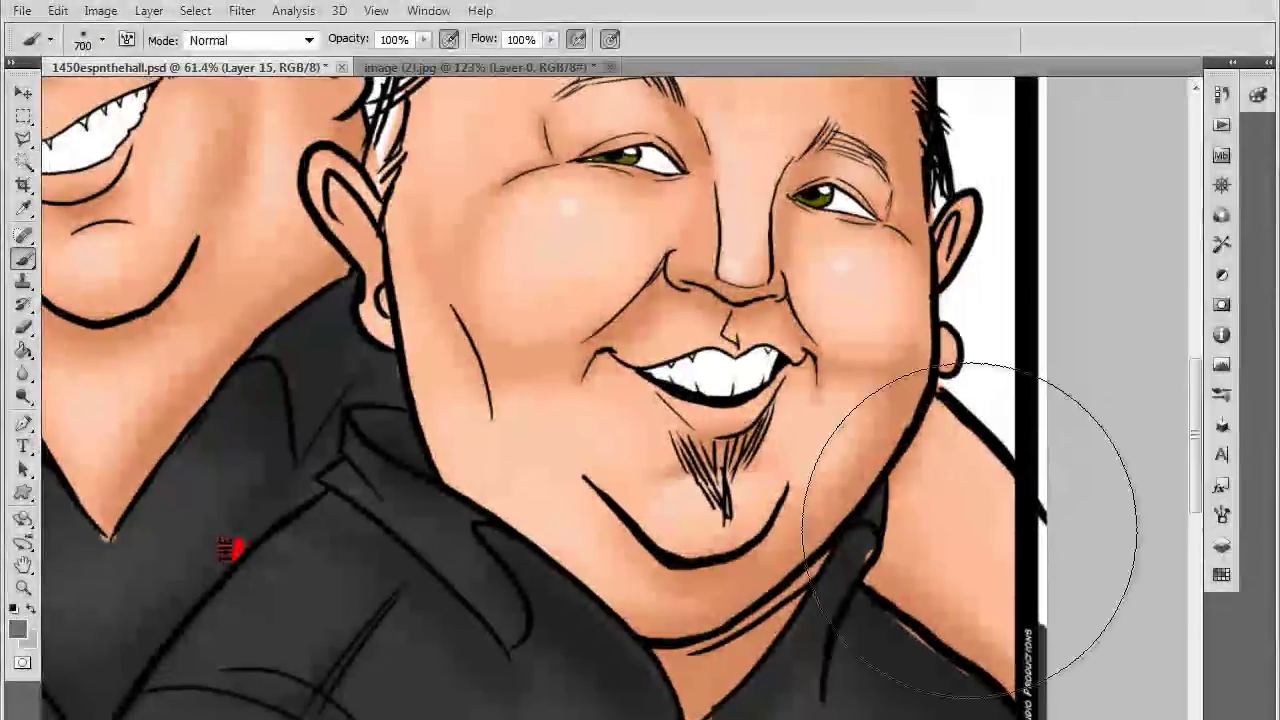
left_click_drag(605, 229, 966, 537)
left_click_drag(922, 434, 1027, 505)
left_click(1222, 546)
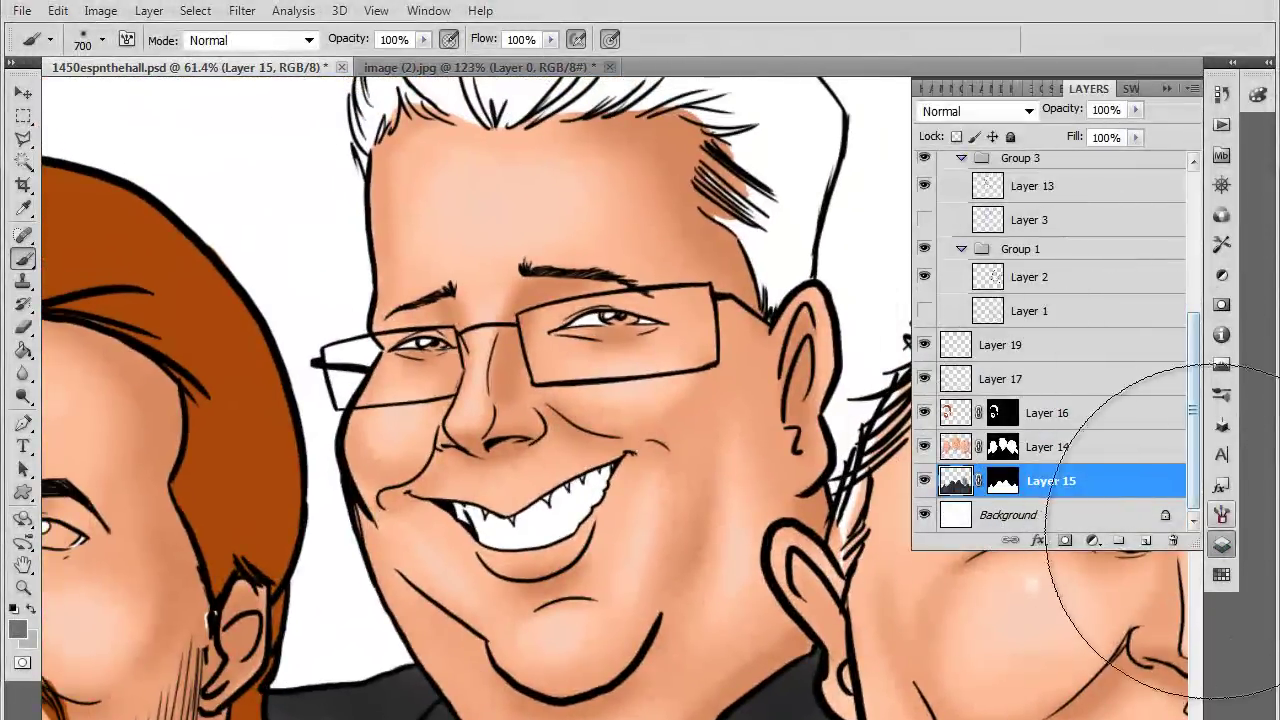
left_click(1222, 546)
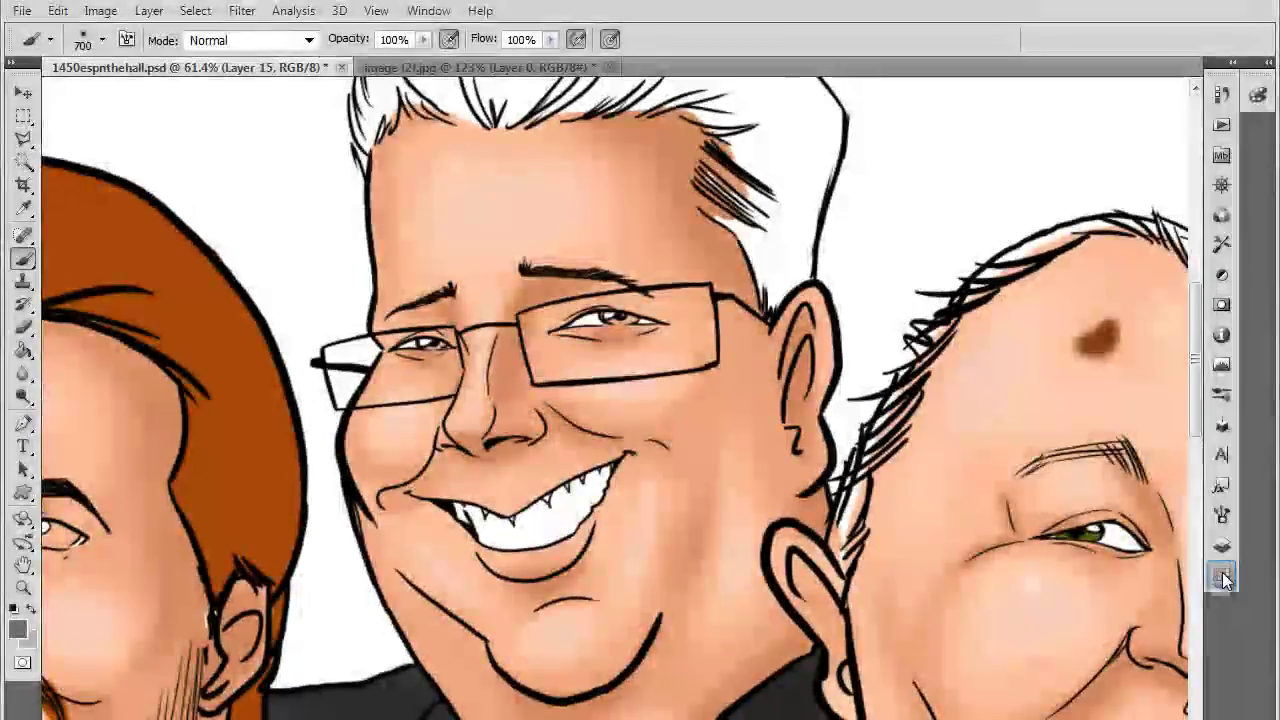
left_click(1218, 566)
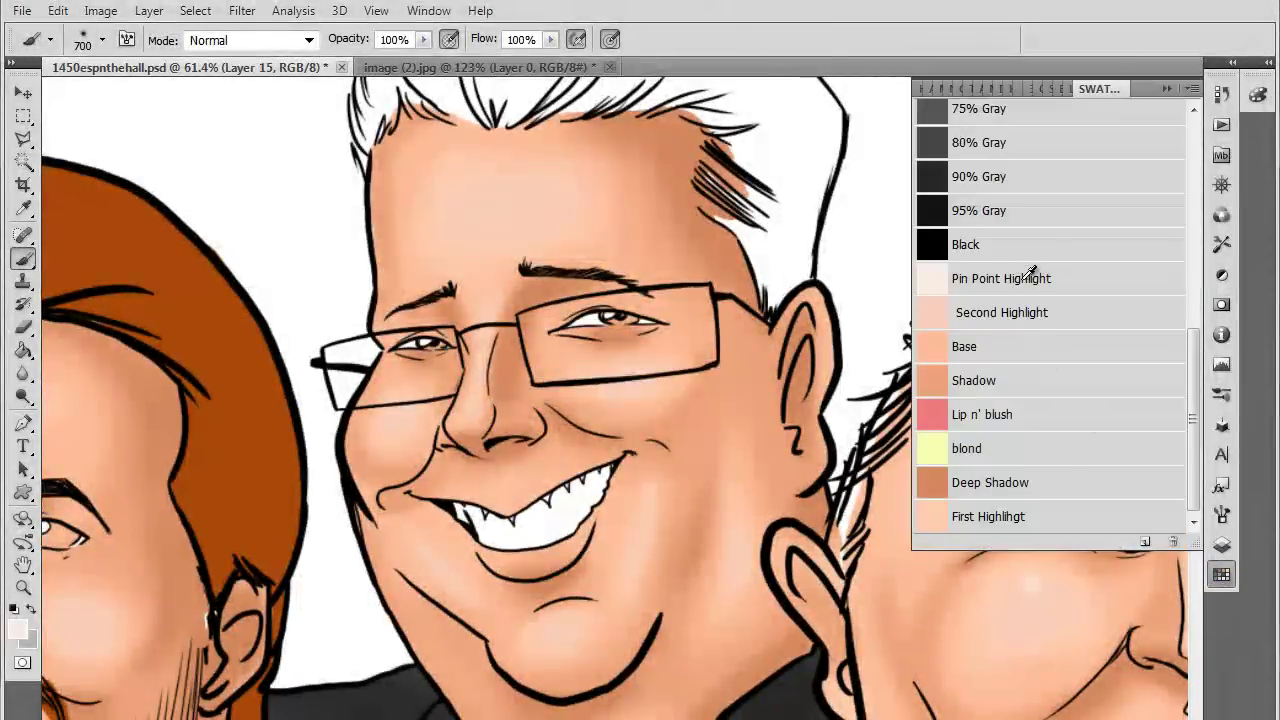
left_click(1165, 91)
Reduce the brush size to 45 px and make the skin layer, Layer 14, active
scroll(525, 450, "up", 2)
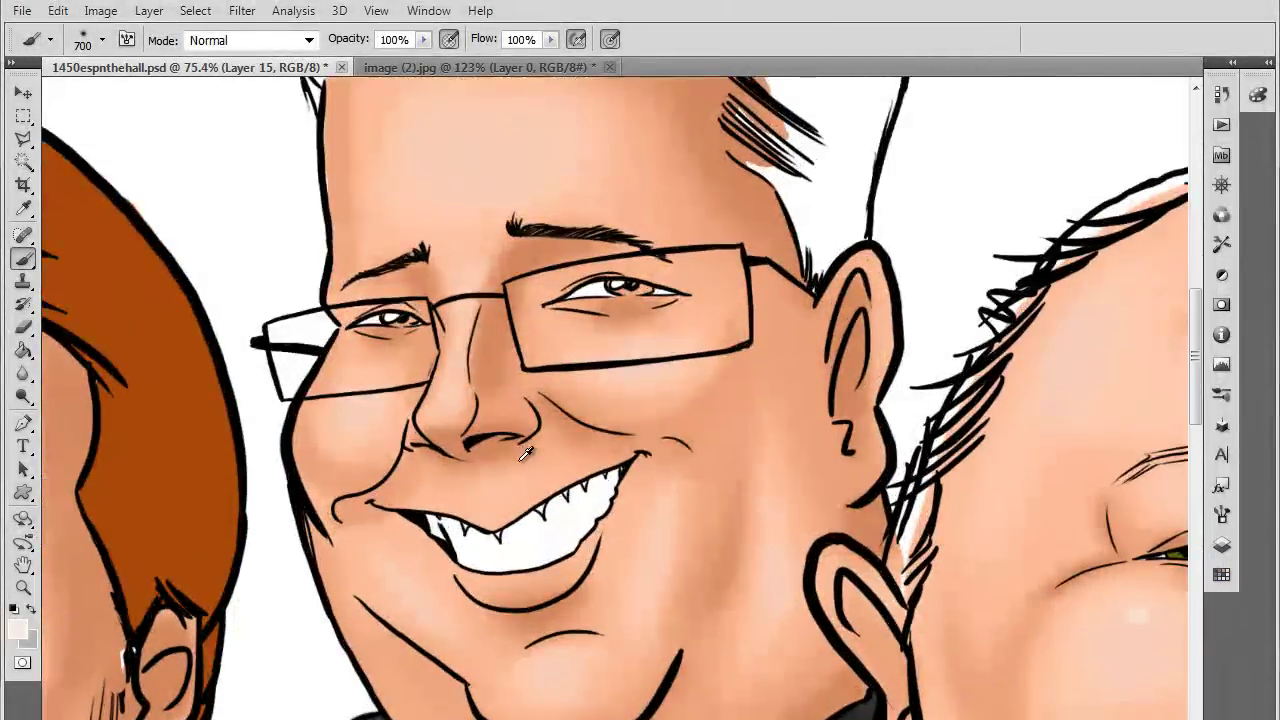
scroll(519, 461, "up", 2)
key("bracketleft")
key("bracketleft")
key("bracketleft")
key("bracketleft")
key("bracketleft")
key("bracketleft")
key("bracketleft")
key("bracketleft")
key("bracketleft")
key("bracketleft")
key("bracketleft")
key("bracketleft")
key("bracketleft")
key("bracketleft")
key("bracketleft")
key("bracketleft")
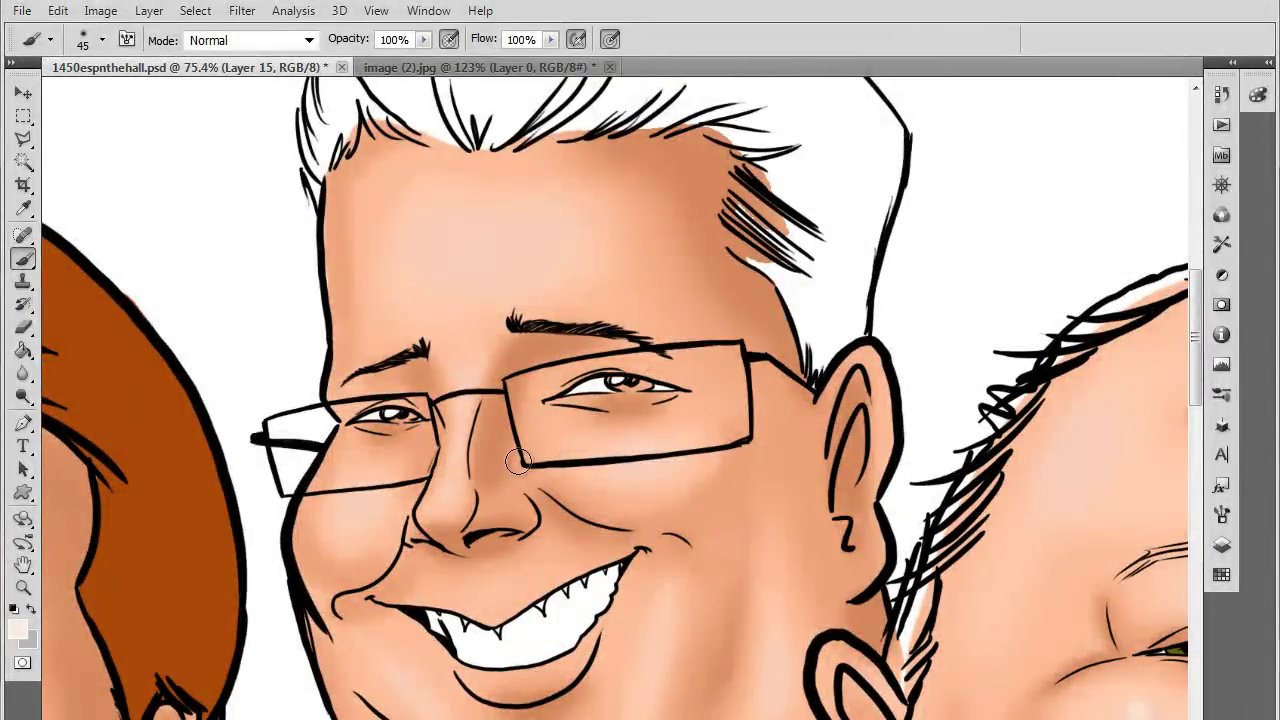
left_click(1222, 546)
left_click(960, 447)
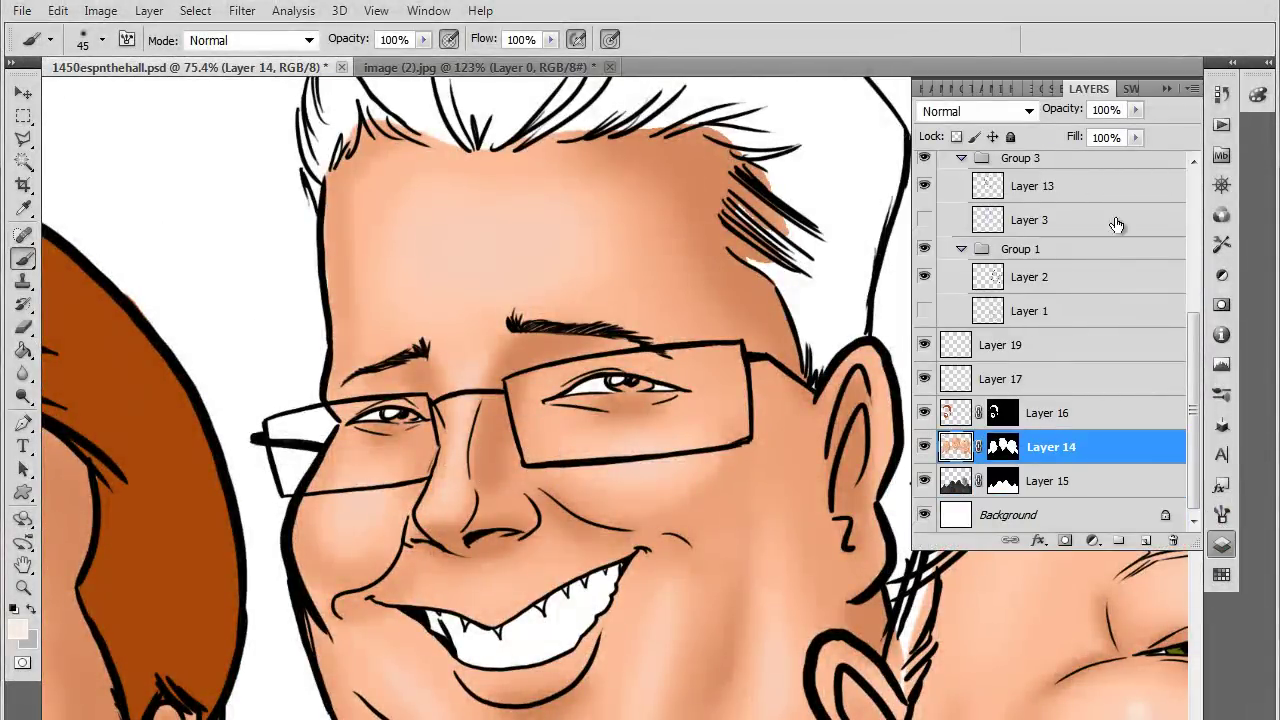
left_click(1165, 98)
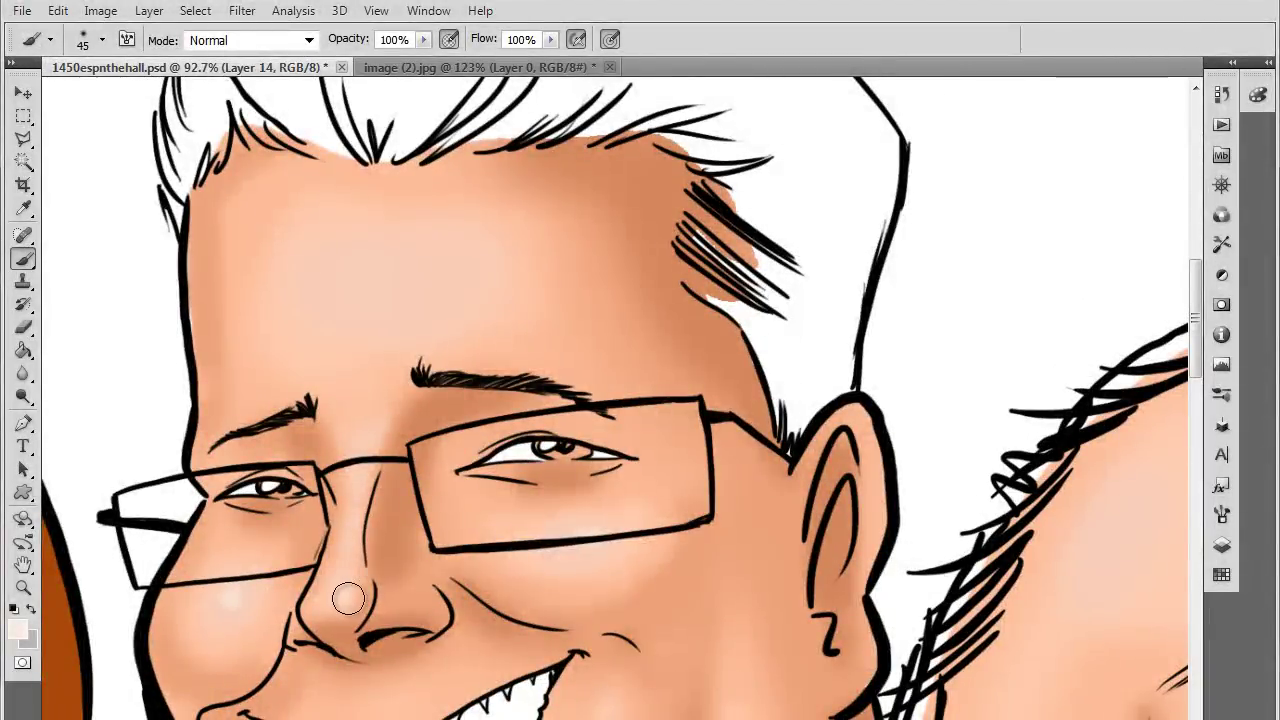
Dab small pinpoint highlights on the white-haired man's nose and on the red-haired man's cheeks and nose tip
scroll(563, 614, "down", 5)
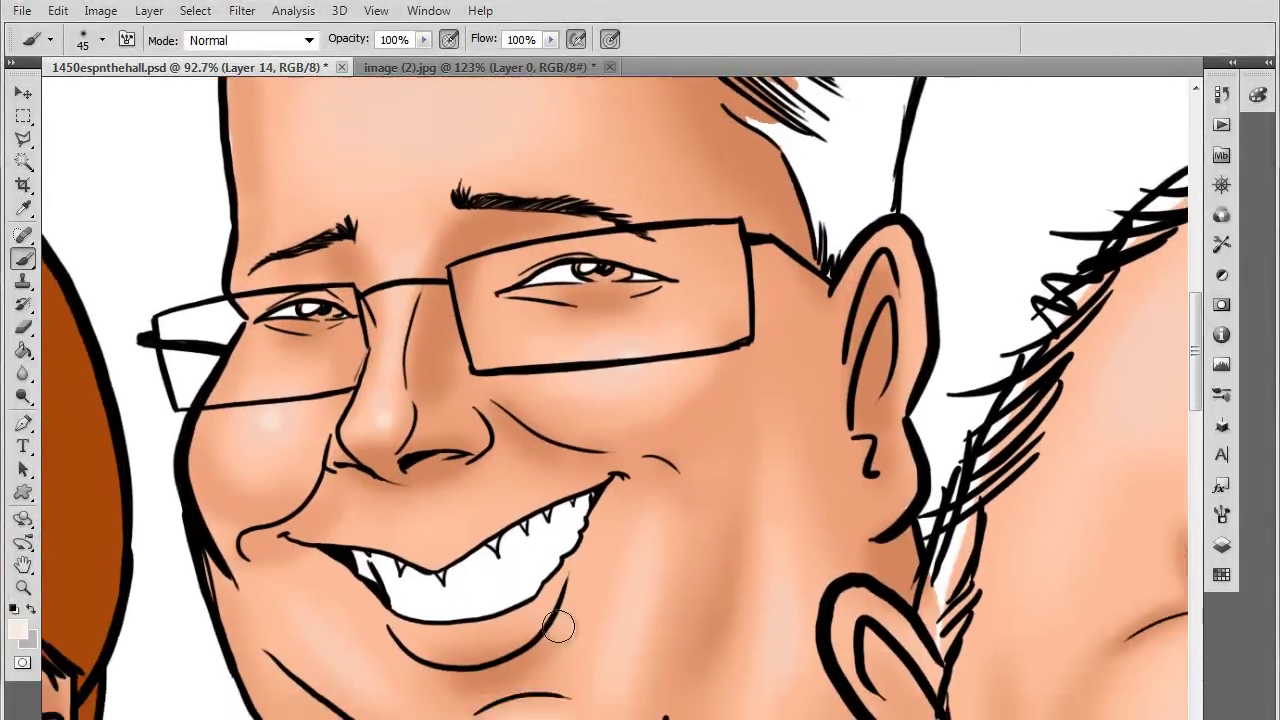
scroll(584, 676, "left", 10)
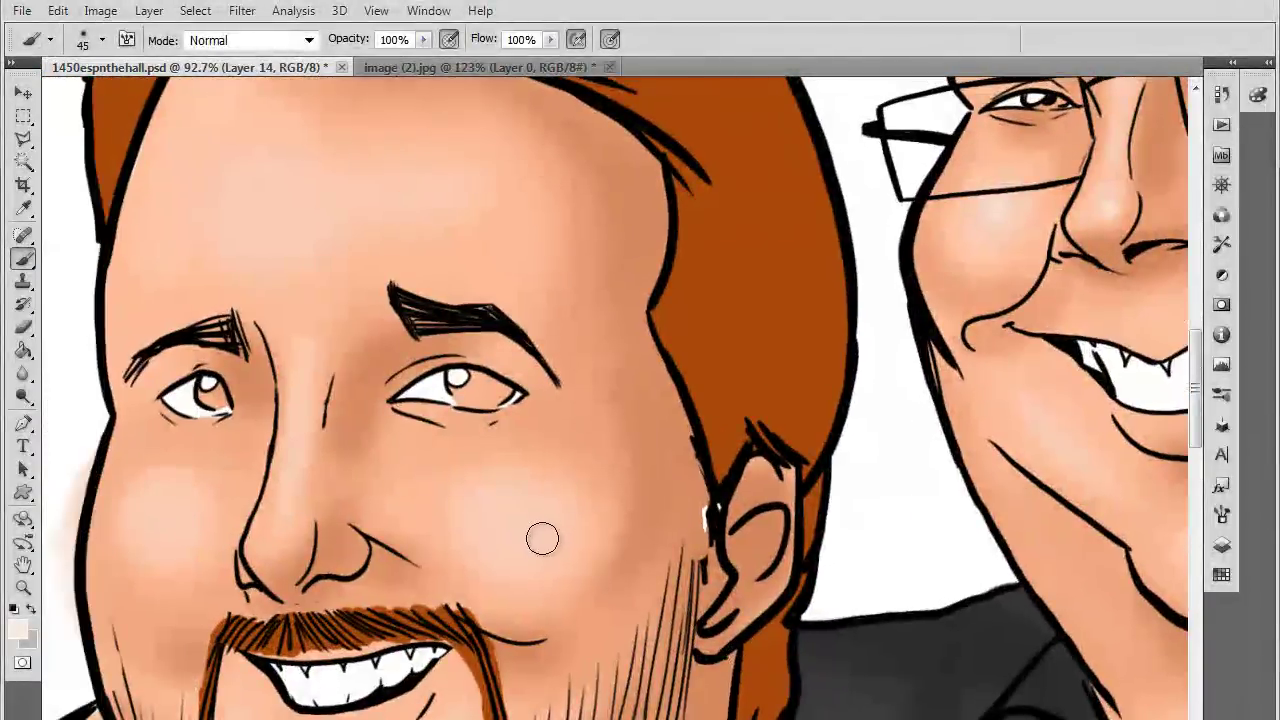
left_click(542, 539)
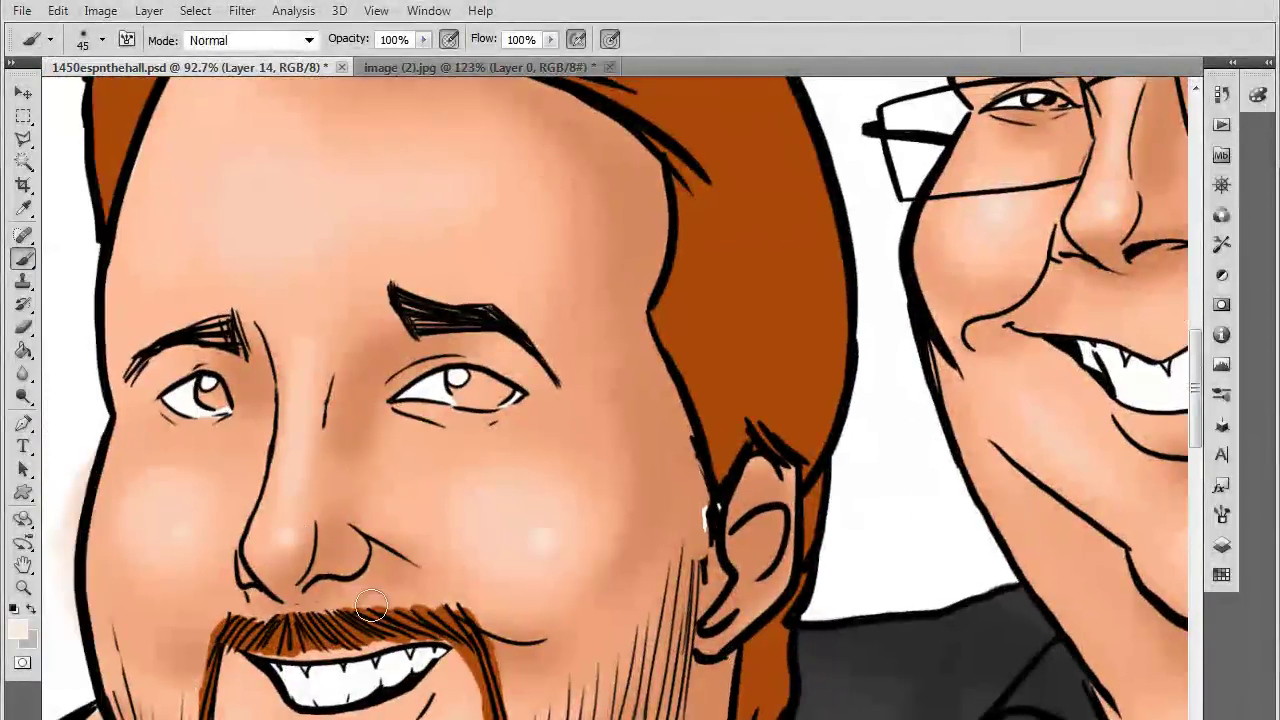
scroll(370, 607, "down", 3)
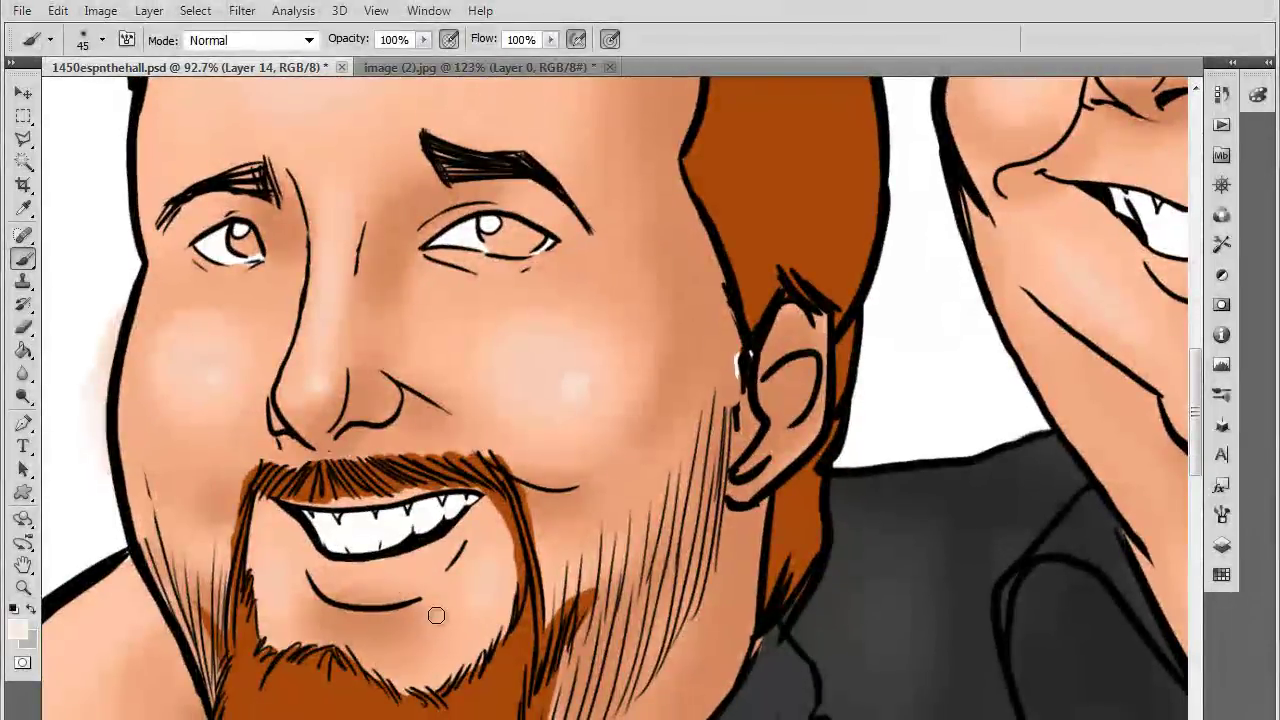
scroll(436, 615, "down", 5)
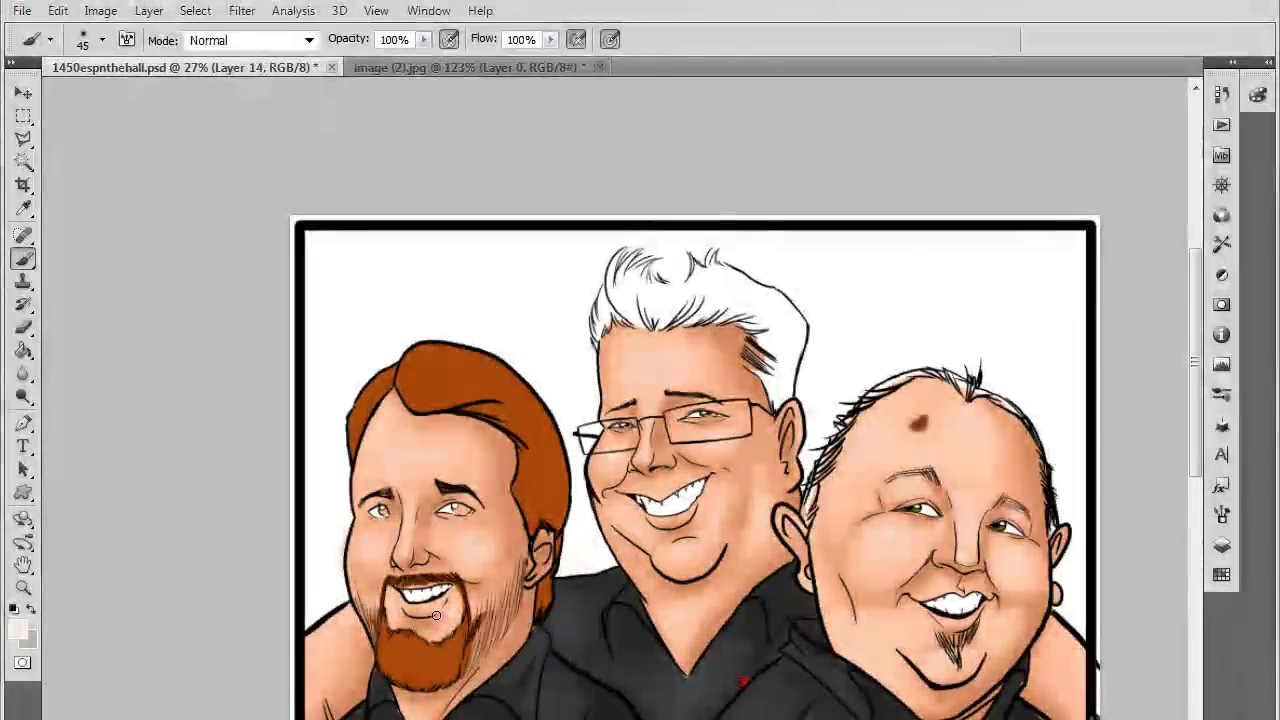